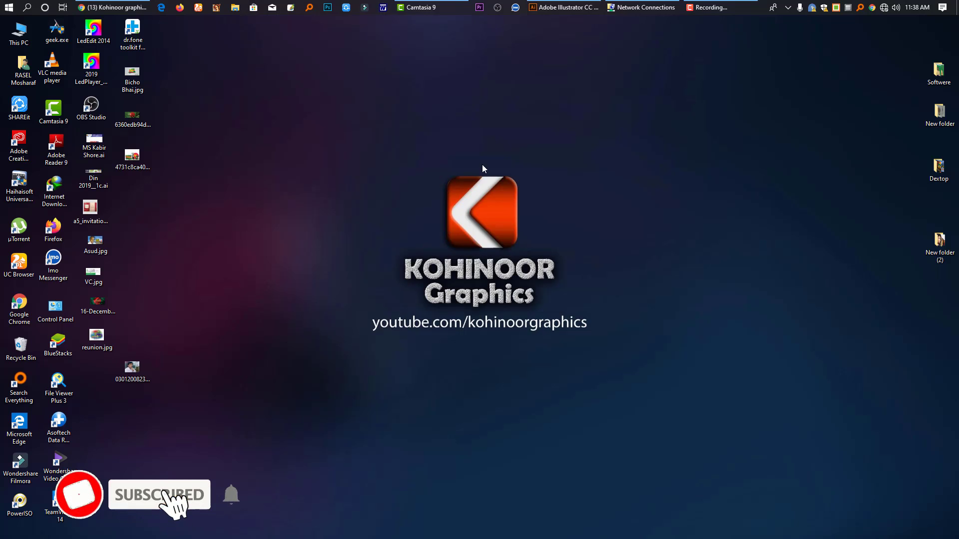
Step: Switch to Illustrator and create a new landscape A4 document, 841.89 × 595.276 pt, in CMYK colour at 300 ppi
click(570, 9)
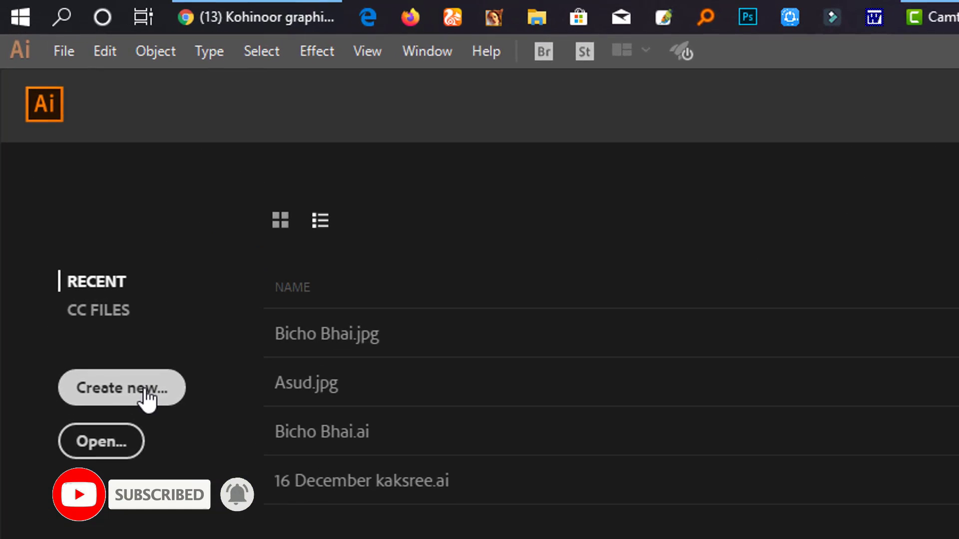
click(148, 399)
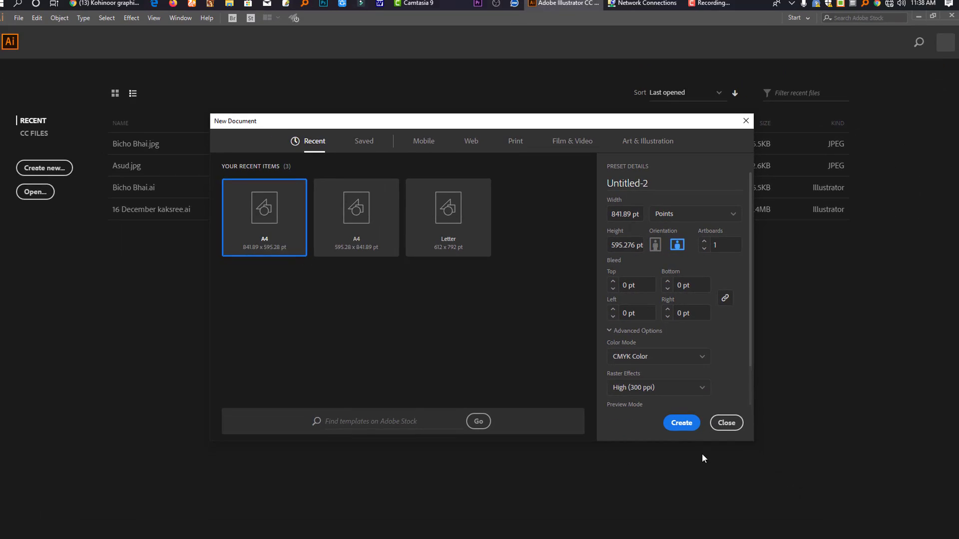
click(730, 487)
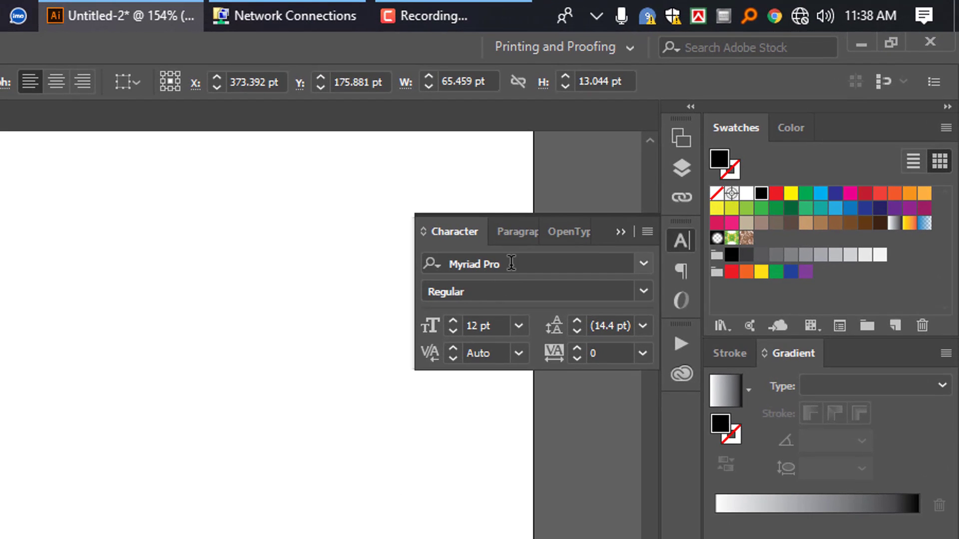
Step: Set the placeholder text's font to Shorif Suborno
click(748, 124)
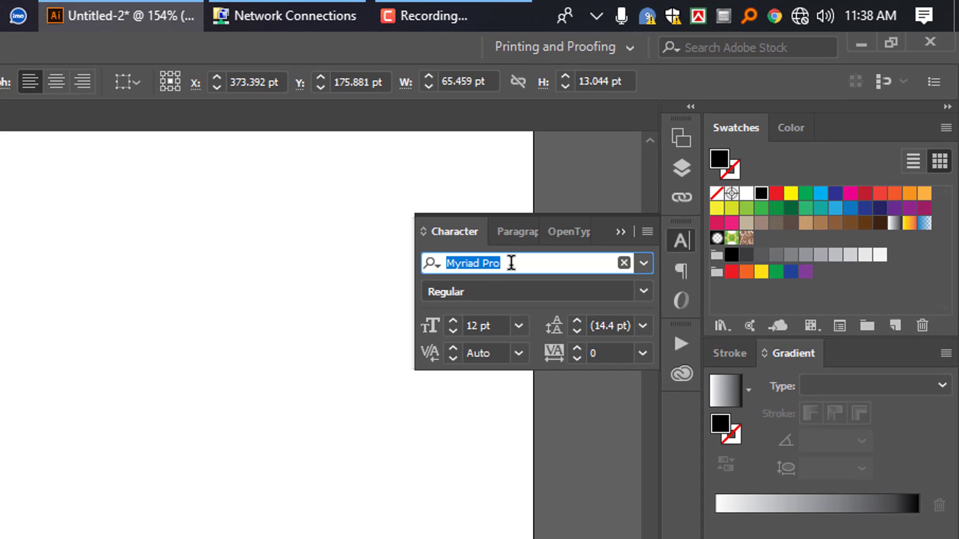
text(sho)
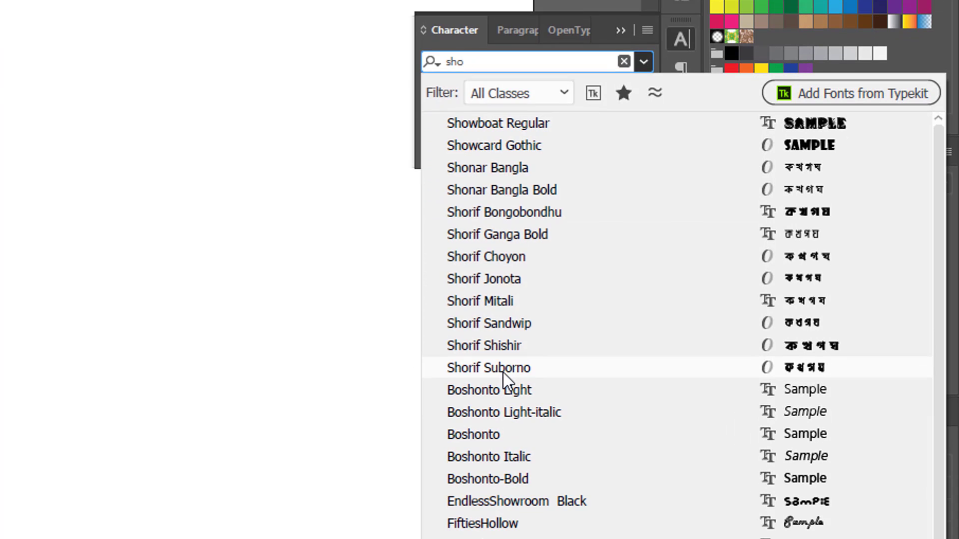
click(502, 373)
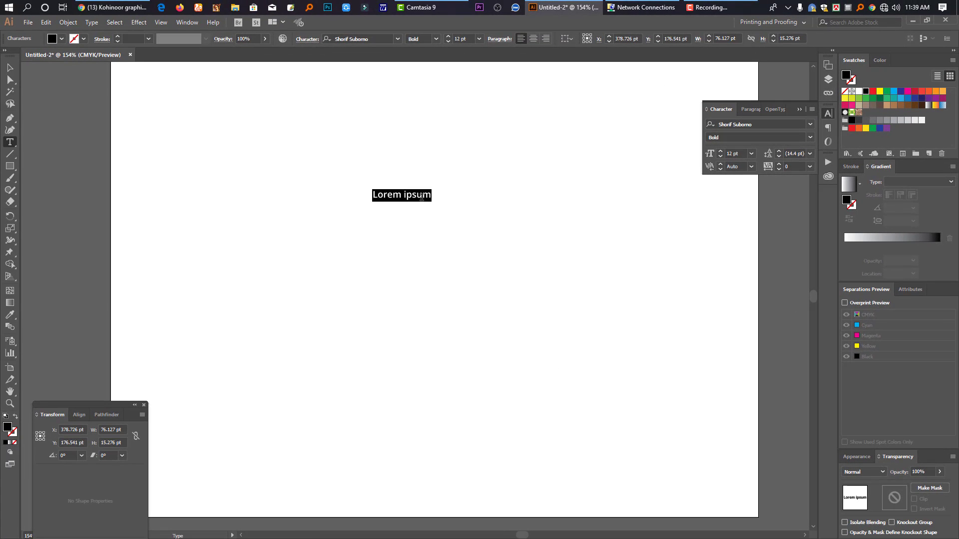
Step: Enlarge the placeholder text to about 71.5 pt and replace it with অড
key(Escape)
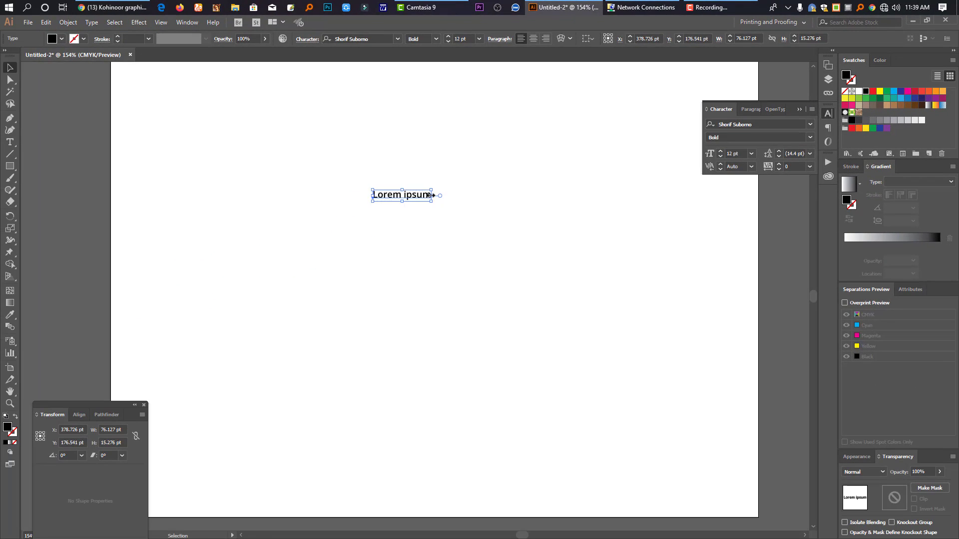
drag(439, 194, 509, 205)
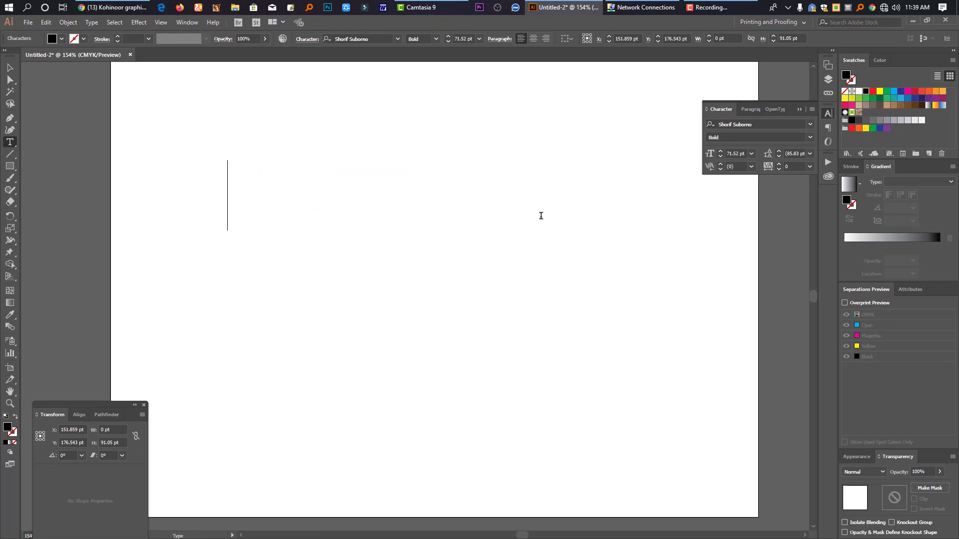
text(অড)
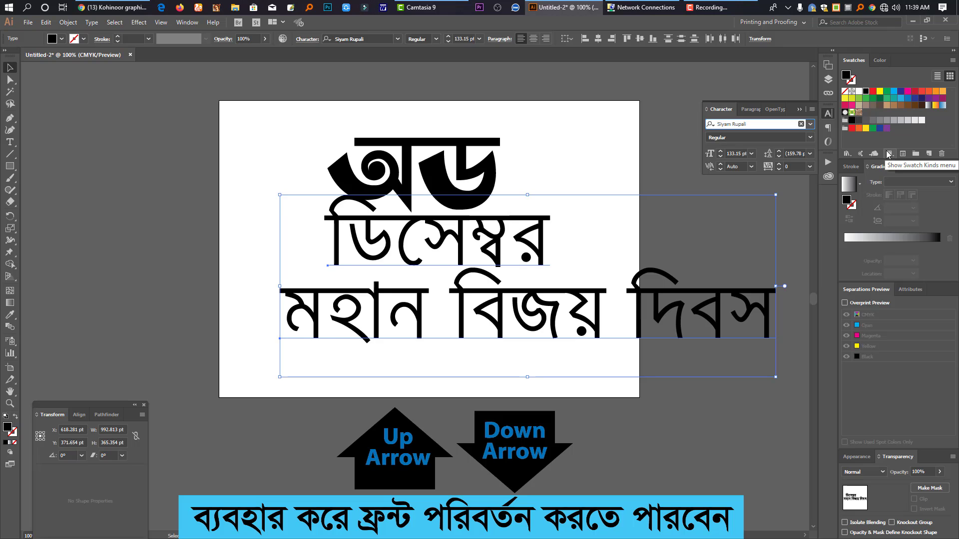
Step: Preview successive Bangla fonts on the ডিসেম্বর and মহান বিজয় দিবস text lines and browse the font list
key(Down)
key(Down)
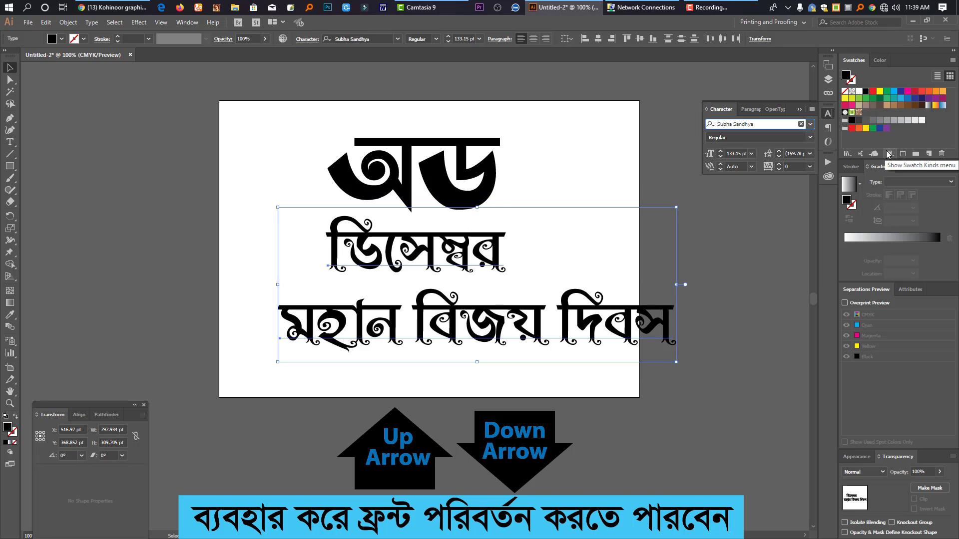
key(Down)
key(Down)
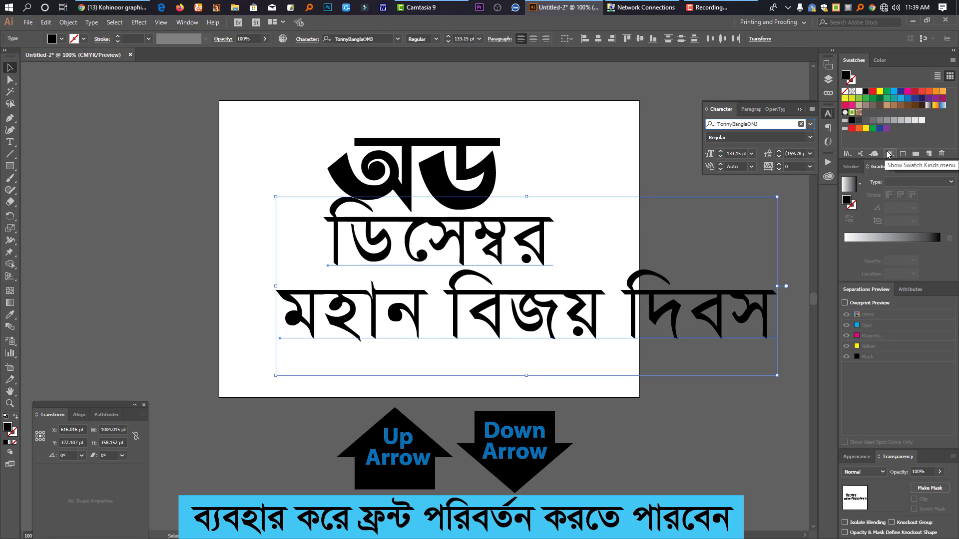
key(Down)
key(Down)
key(Down)
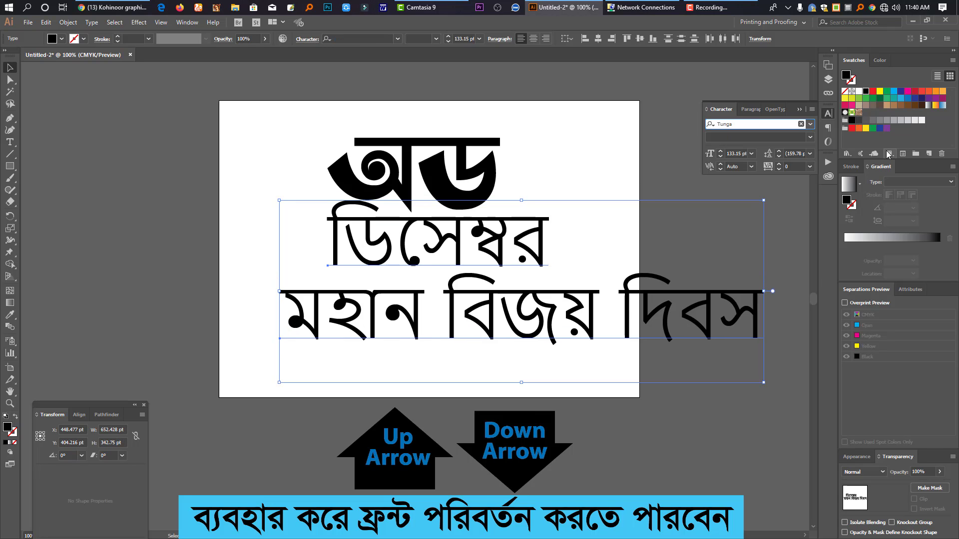
key(Down)
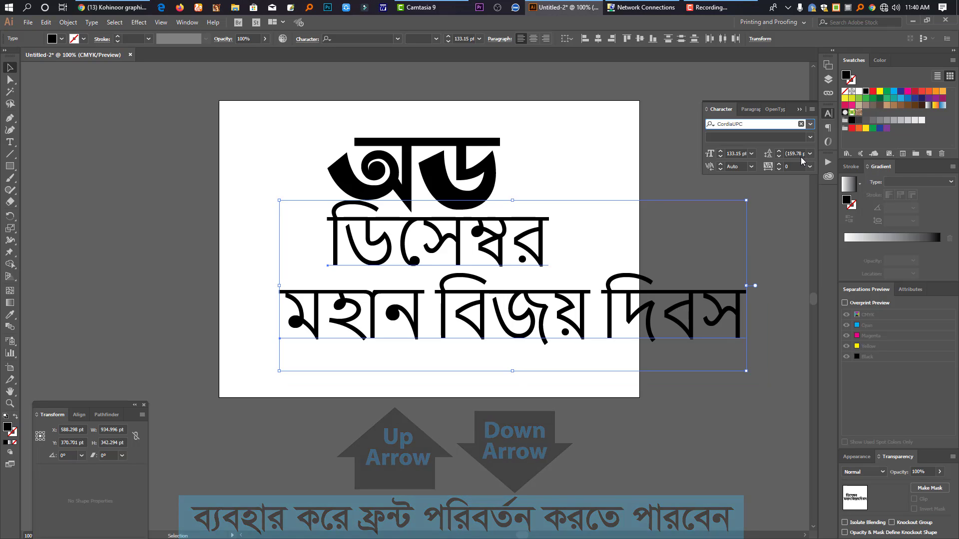
key(Down)
key(Down)
key(Down)
key(Down)
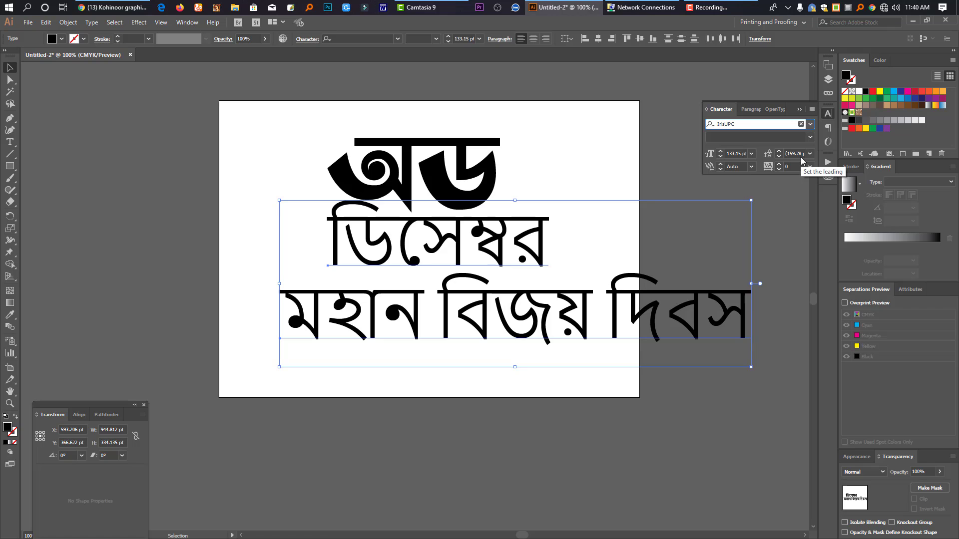
click(809, 125)
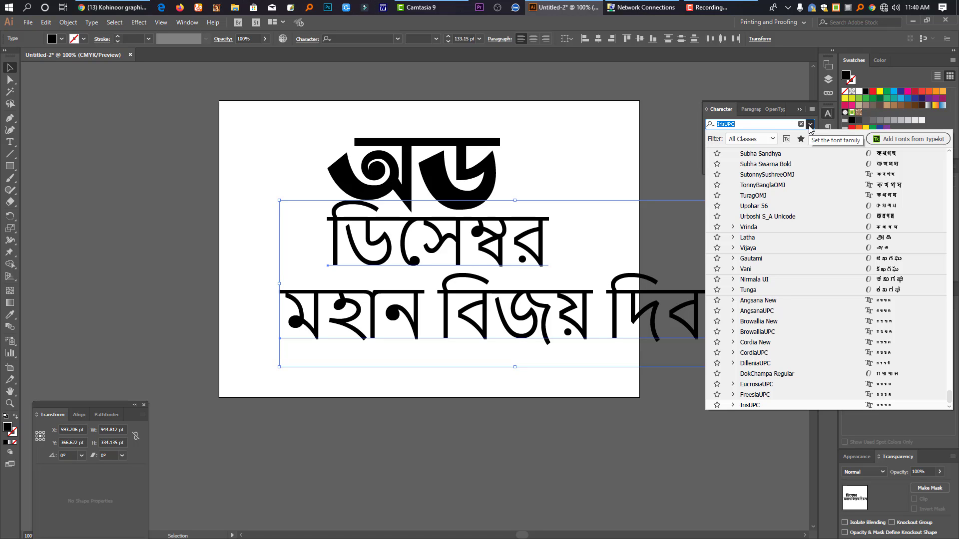
scroll(816, 340, down, 2)
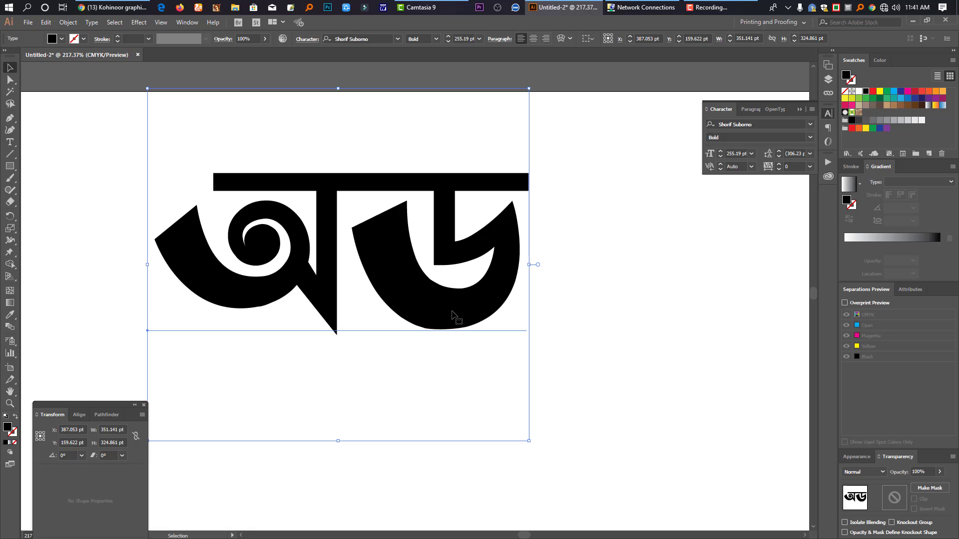
Step: Convert the অড text to outlines and ungroup the two letter shapes
key(ctrl+shift+b)
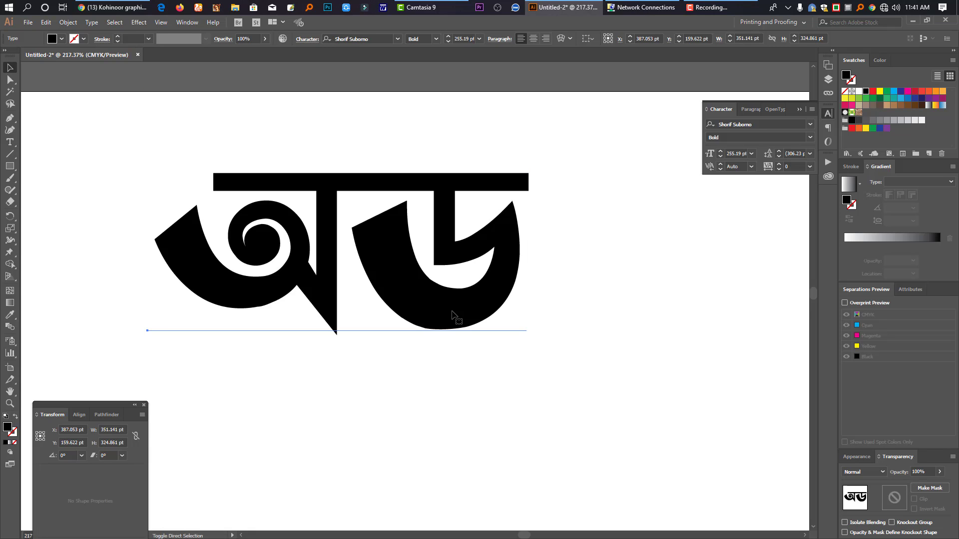
key(ctrl+shift+o)
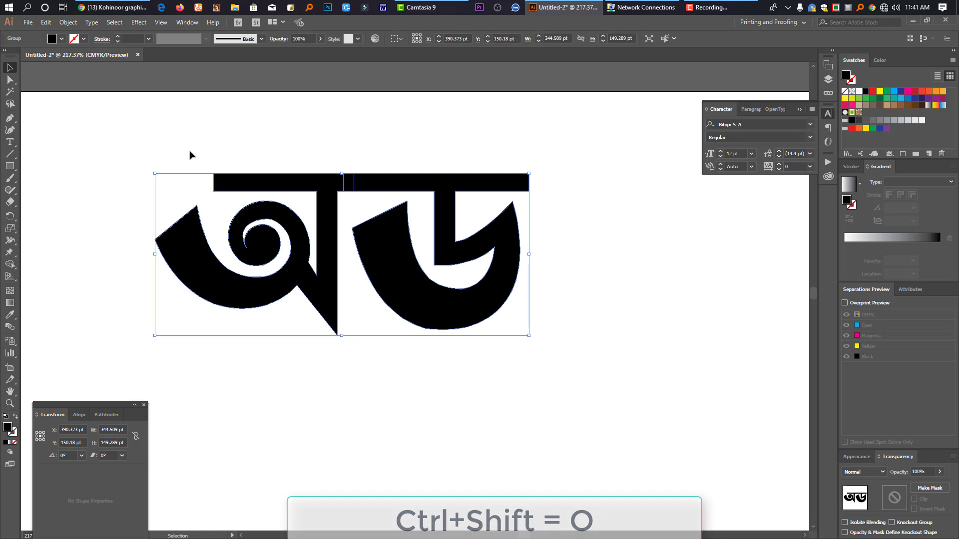
click(67, 23)
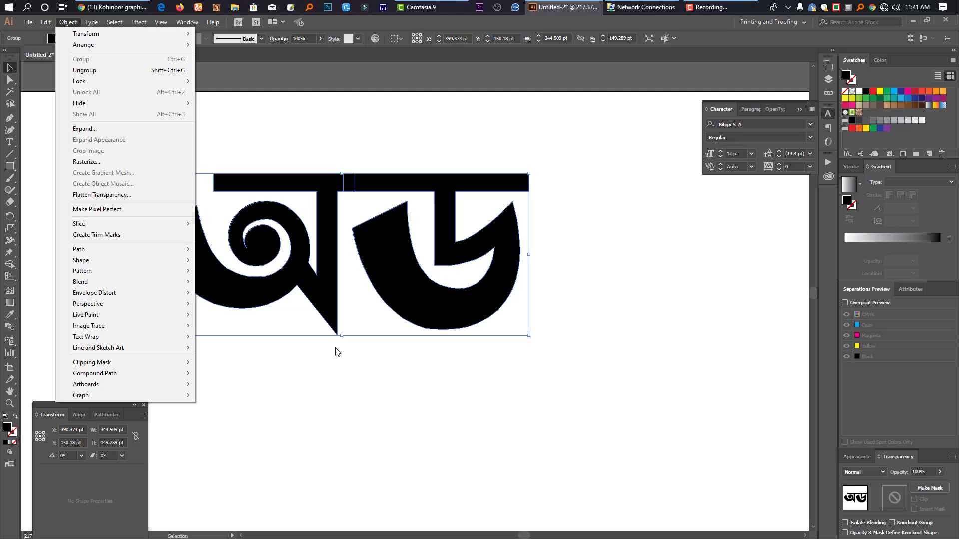
click(354, 387)
Step: Delete the anchor points of অ's headline bar and vertical stem, plus the left end of ড's headline
key(a)
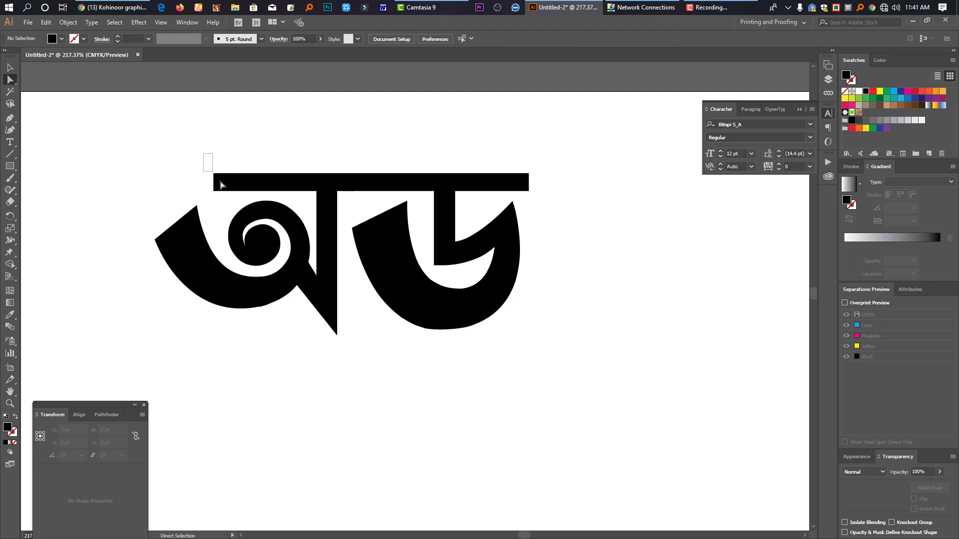
drag(238, 198, 238, 198)
key(Delete)
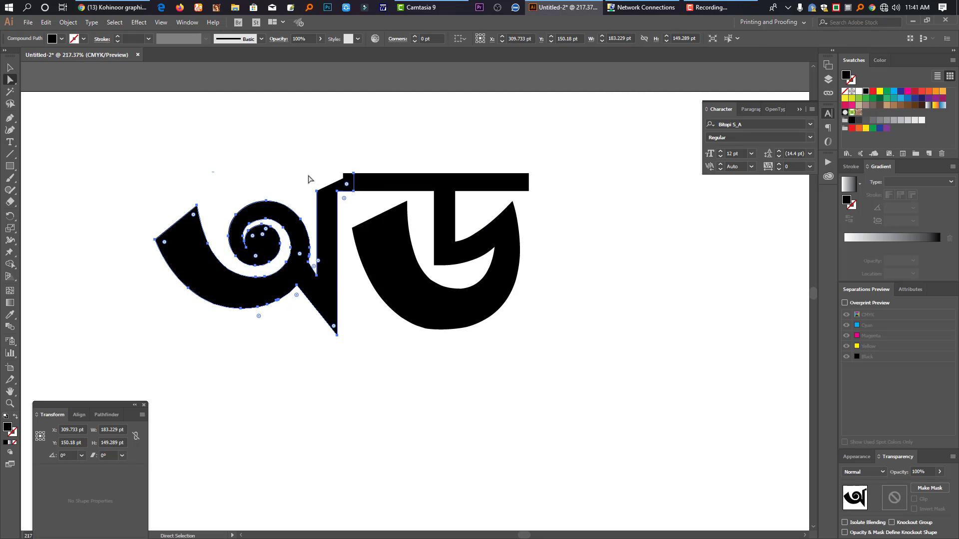
drag(334, 209, 334, 207)
key(Delete)
drag(332, 160, 367, 200)
key(Delete)
drag(324, 285, 352, 350)
key(Delete)
Step: Remove the corner anchor point on the spiral's lower-right edge and pull out a handle to smooth the curve
scroll(375, 339, up, 5)
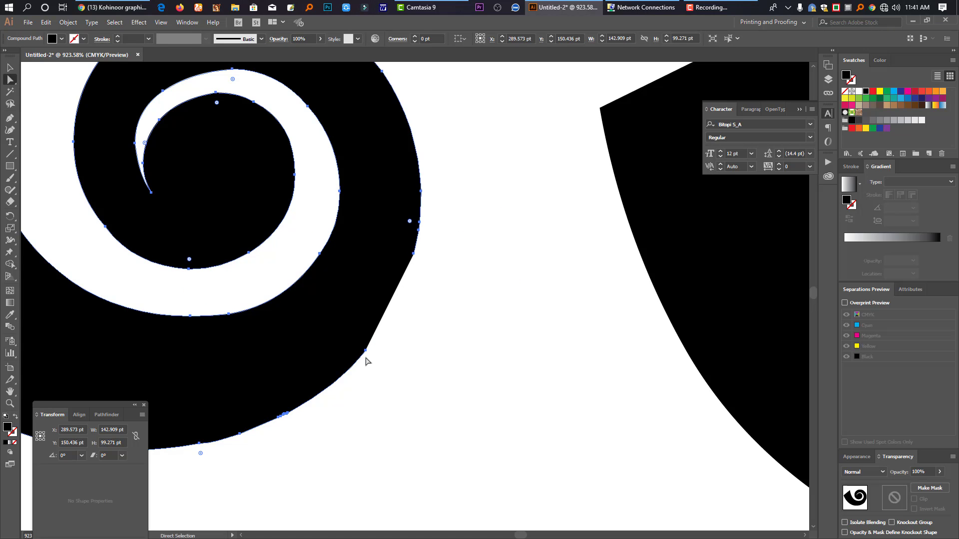
click(379, 351)
click(365, 350)
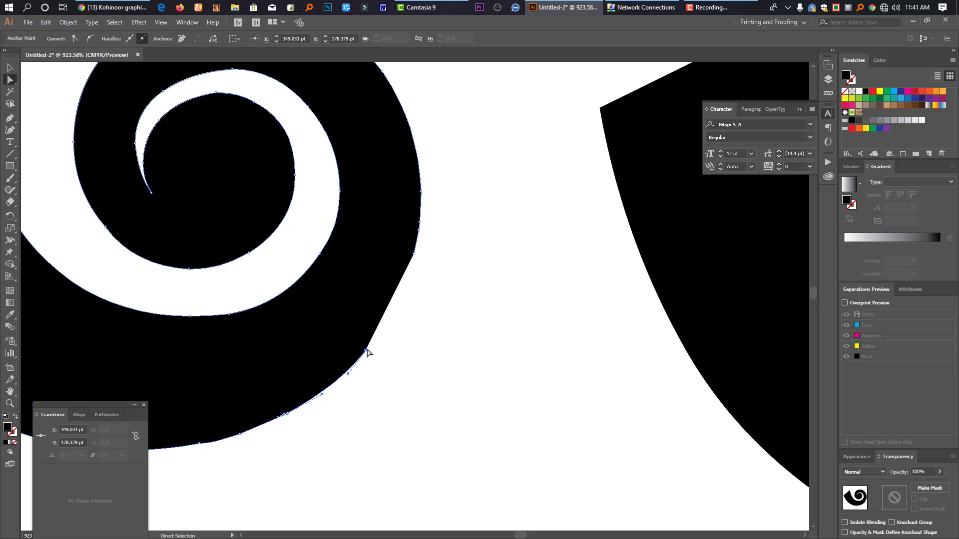
key(Delete)
drag(406, 267, 399, 326)
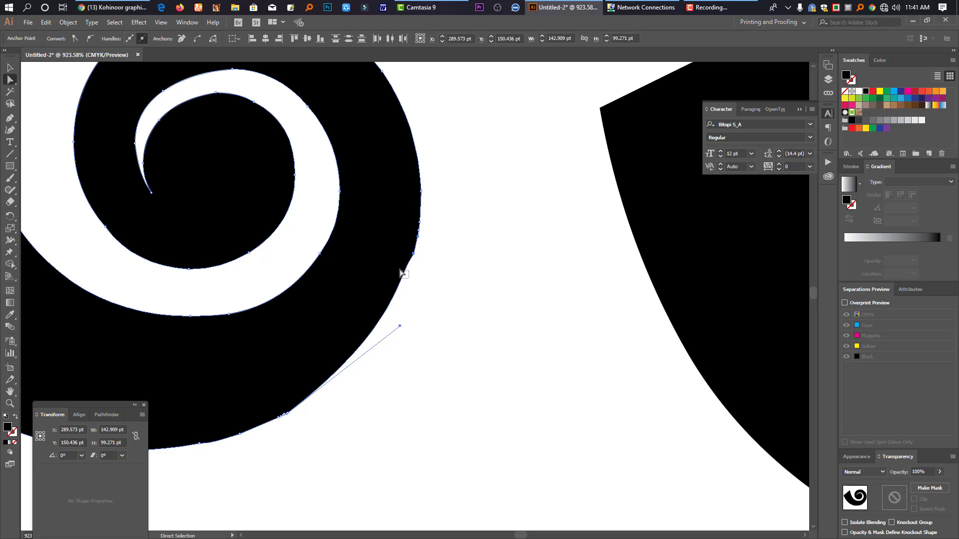
Step: Select the whole spiral shape and rotate it clockwise so its thick end points upward
key(ctrl+minus)
key(ctrl+minus)
key(ctrl+minus)
click(164, 233)
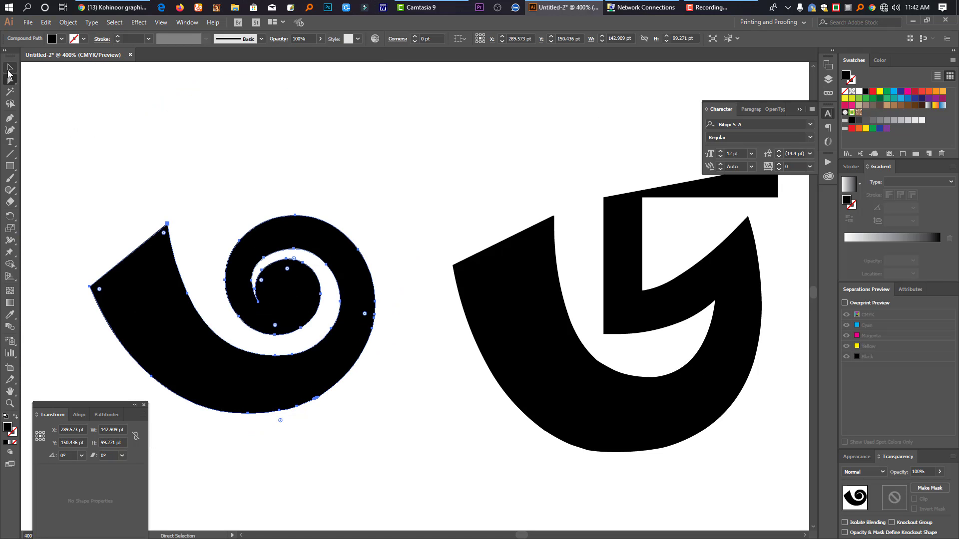
click(9, 69)
key(ctrl+minus)
drag(382, 306, 285, 435)
Step: Reflect the spiral shape across the vertical axis
drag(7, 220, 45, 229)
double_click(10, 215)
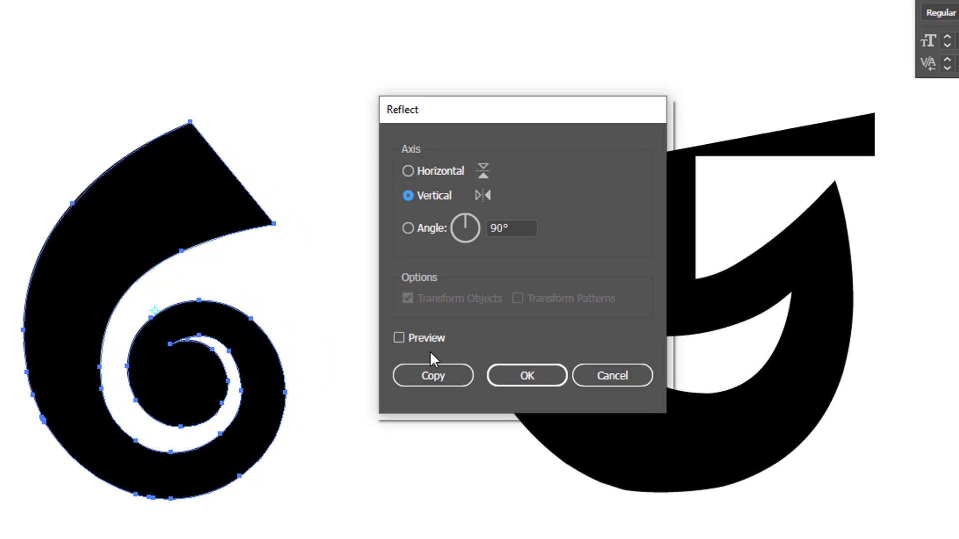
click(503, 376)
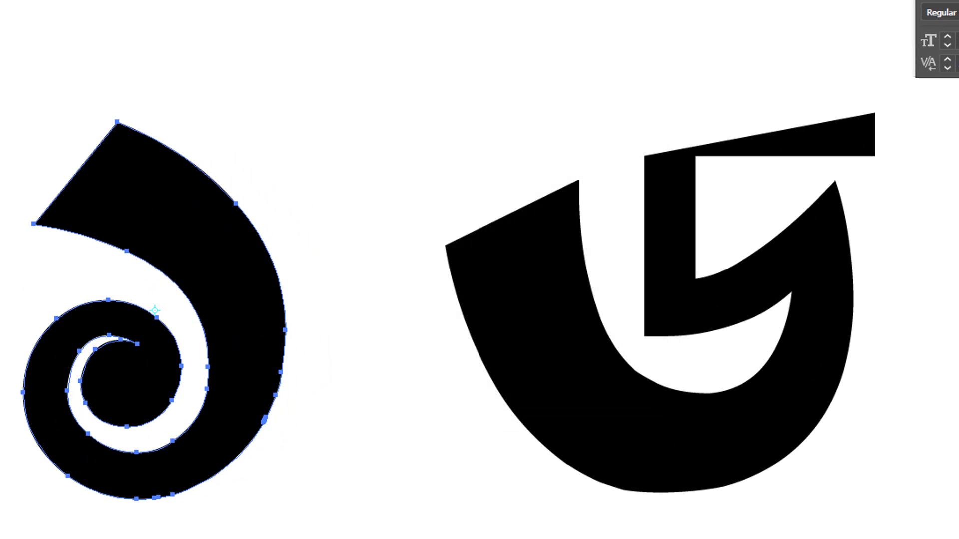
Step: Enlarge the reflected spiral shape proportionally and position it directly beside the ড shape
key(v)
drag(257, 314, 257, 524)
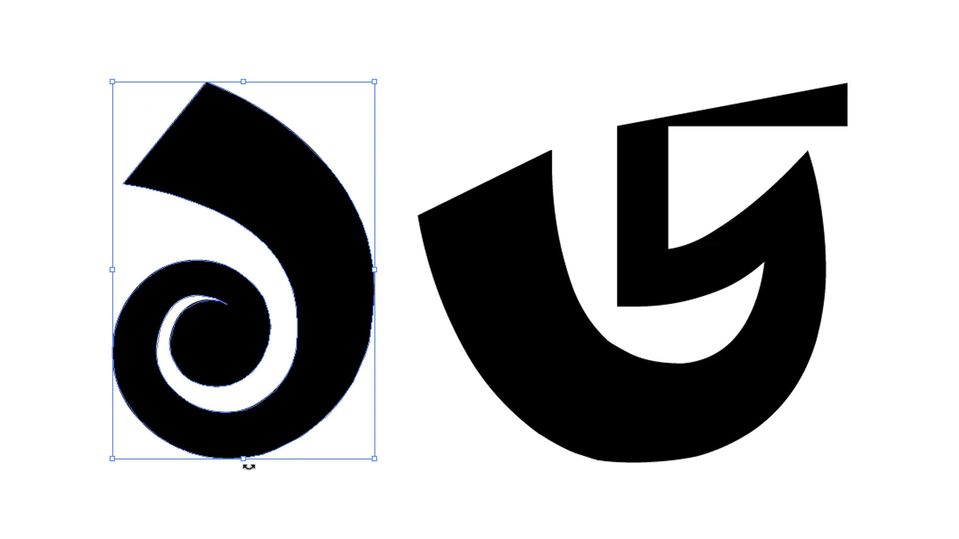
drag(295, 398, 320, 368)
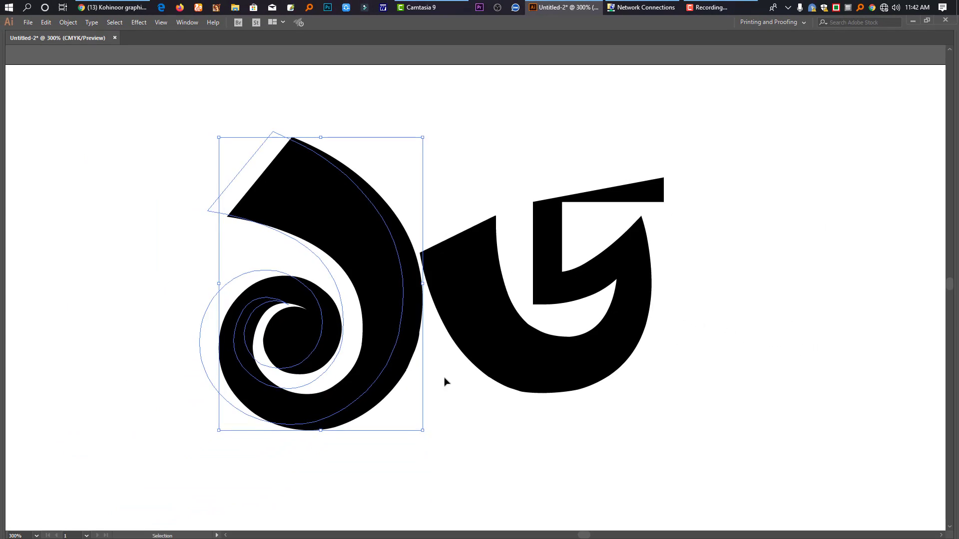
Step: Enlarge the ড shape beside the spiral digit and place a horizontal guide along the digit's base
key(ctrl+minus)
scroll(423, 254, down, 2)
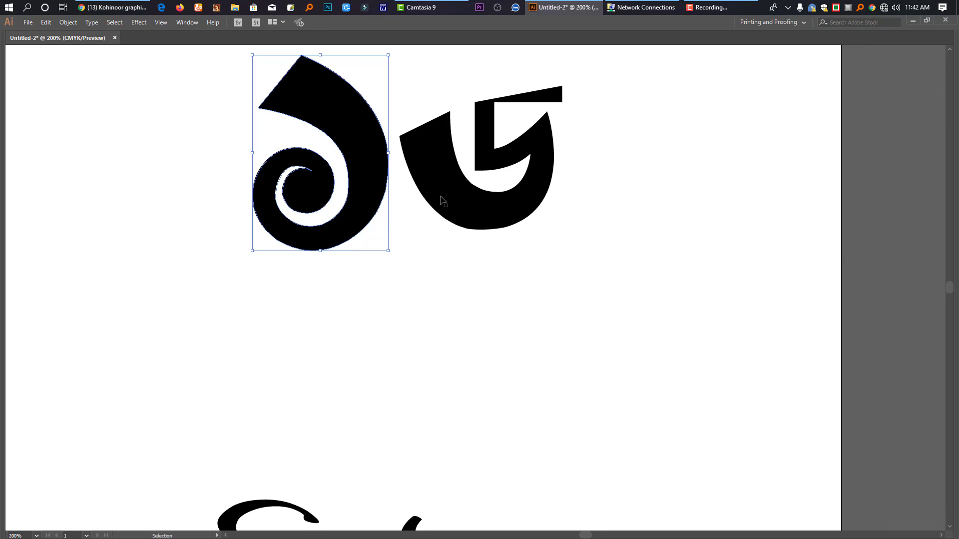
click(440, 198)
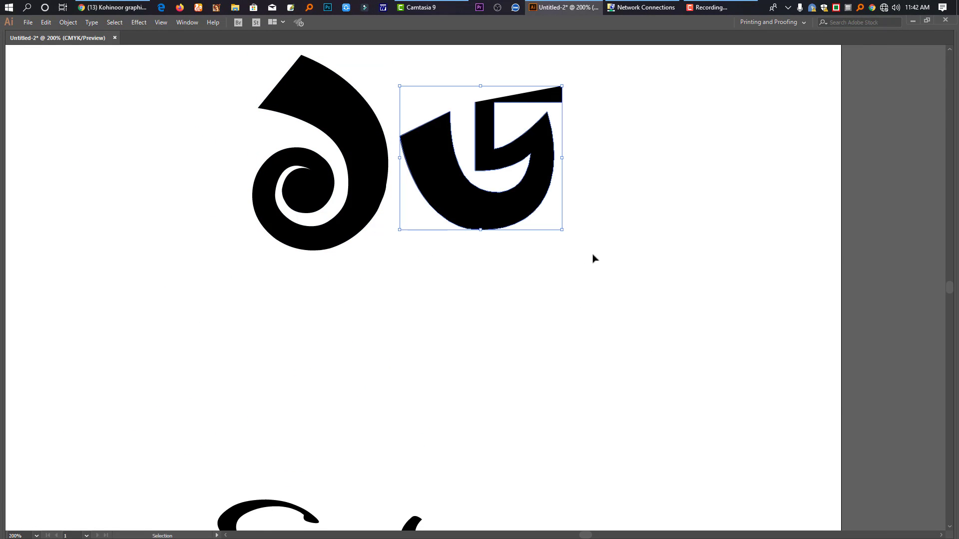
key(Tab)
Step: Draw an ellipse over the spiral's inner circle and enlarge it to about 67.8 × 67.5 pt to fill the curl
drag(10, 166, 50, 190)
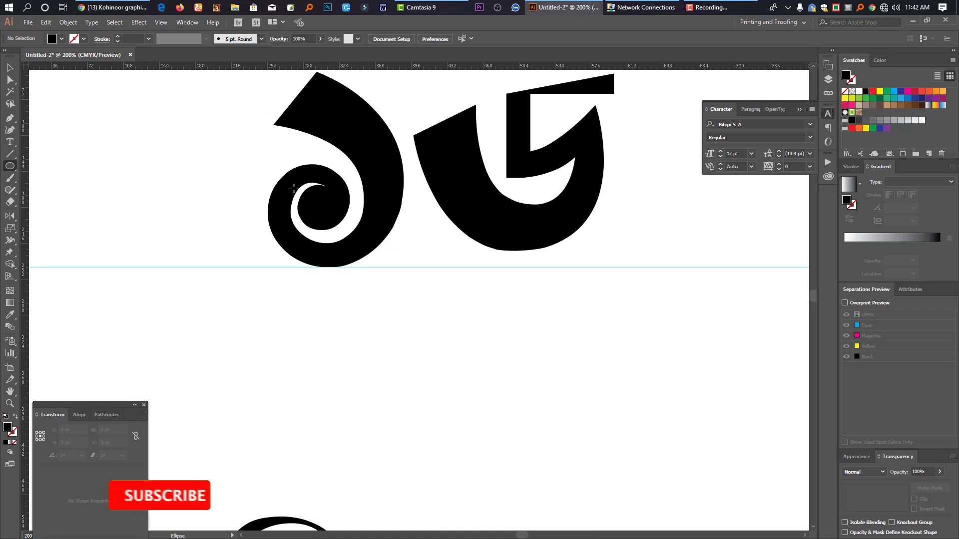
drag(304, 206, 345, 233)
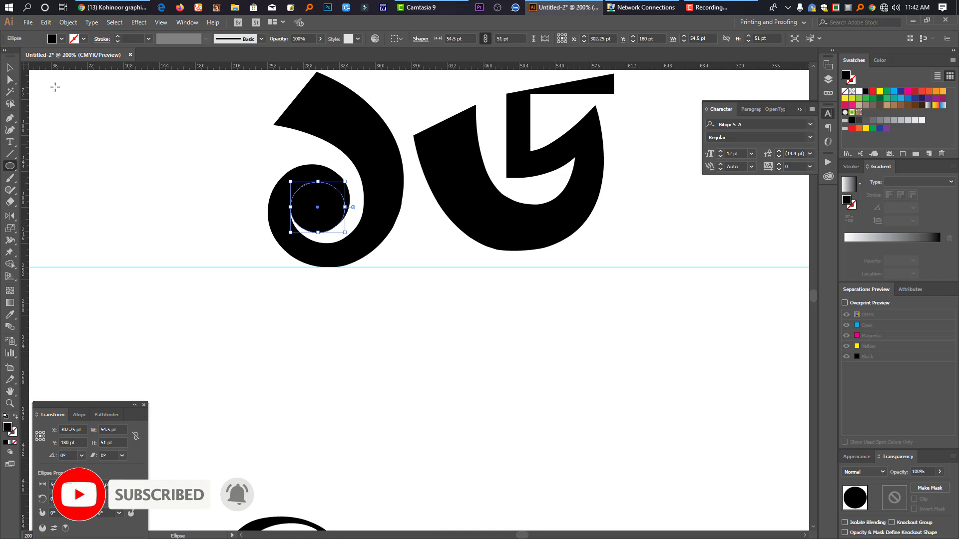
click(9, 69)
click(197, 179)
click(314, 185)
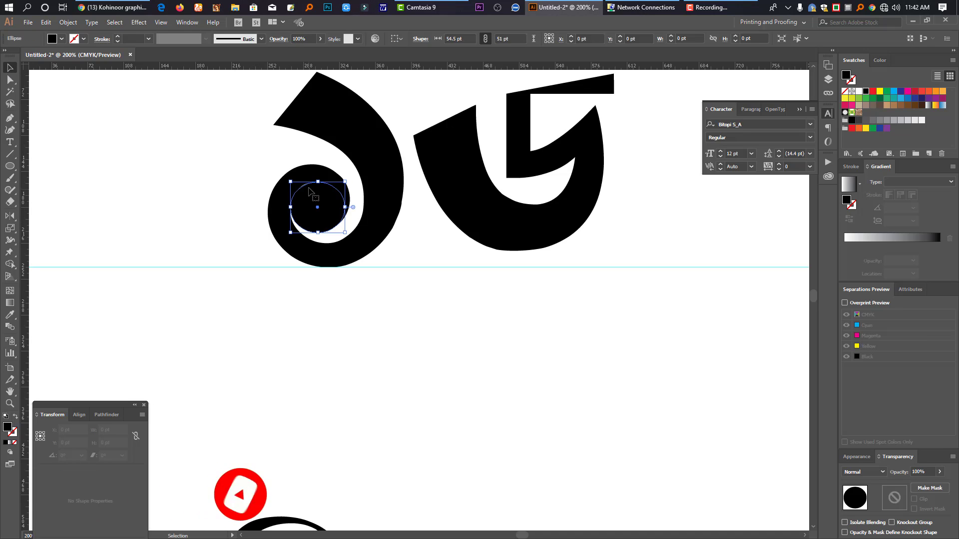
drag(313, 183, 316, 166)
drag(348, 199, 350, 200)
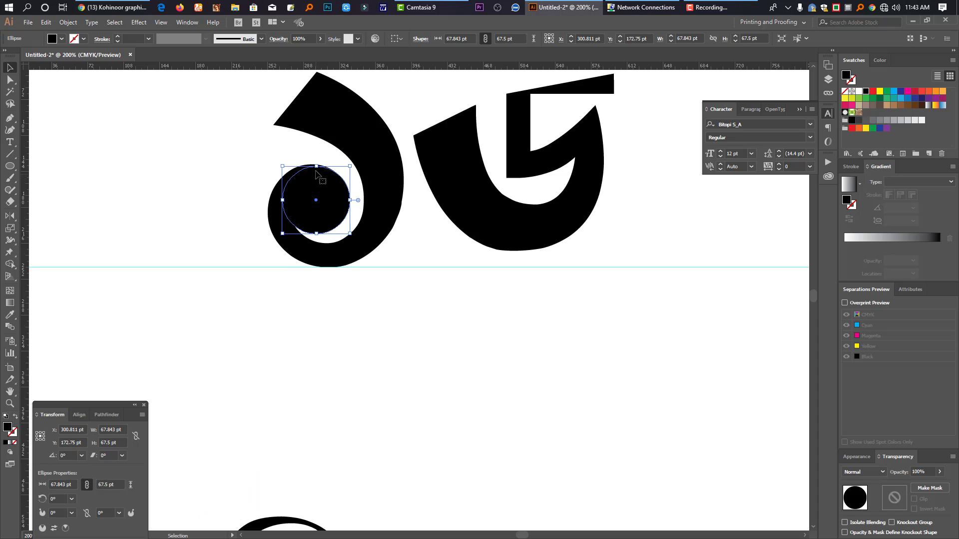
Step: Fit the filled ellipse to the spiral's inner curl, sizing it to about 68 × 68.1 pt
click(431, 268)
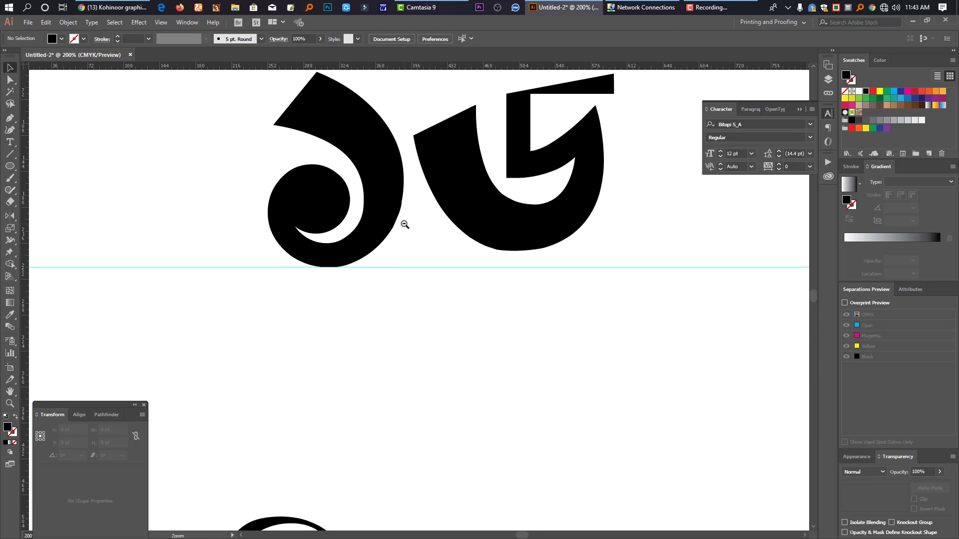
ctrl+alt+click(405, 225)
mouse_move(370, 276)
mouse_down()
mouse_move(458, 387)
mouse_move(370, 276)
mouse_up()
drag(325, 230, 442, 341)
key(ctrl+shift+a)
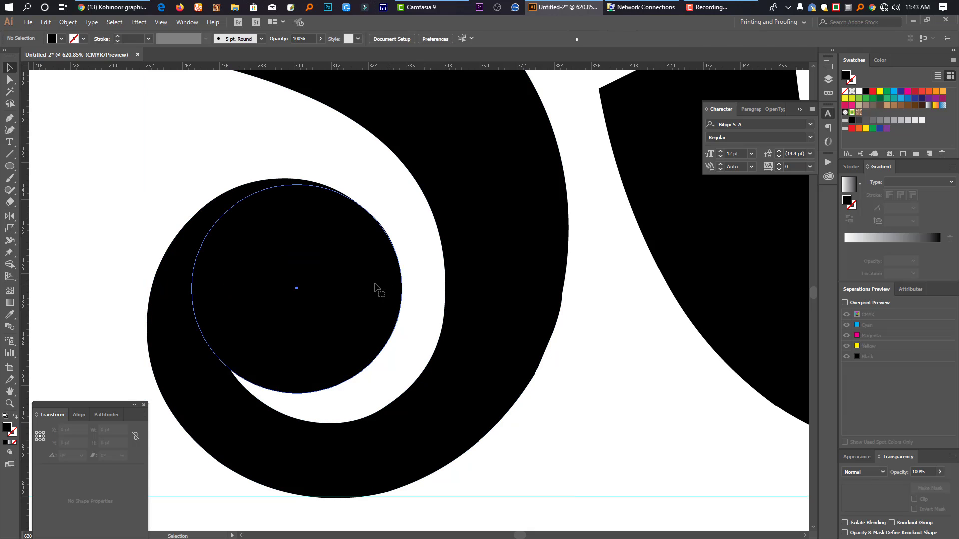
click(376, 288)
drag(404, 288, 392, 287)
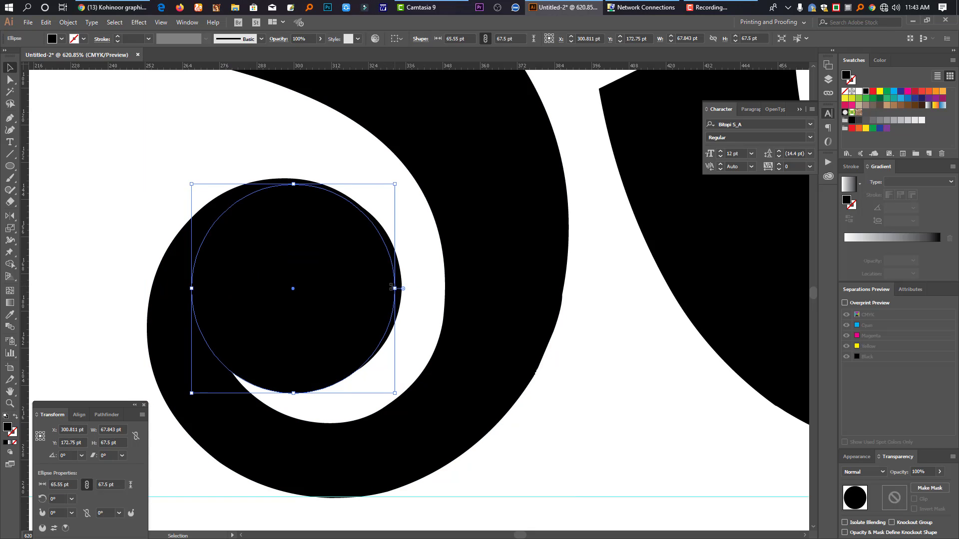
drag(396, 184, 399, 182)
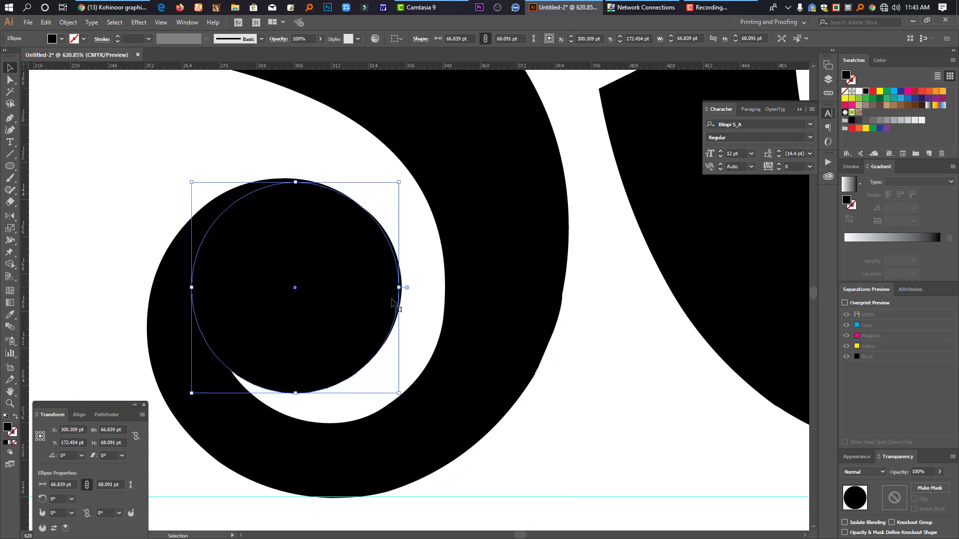
drag(395, 289, 402, 288)
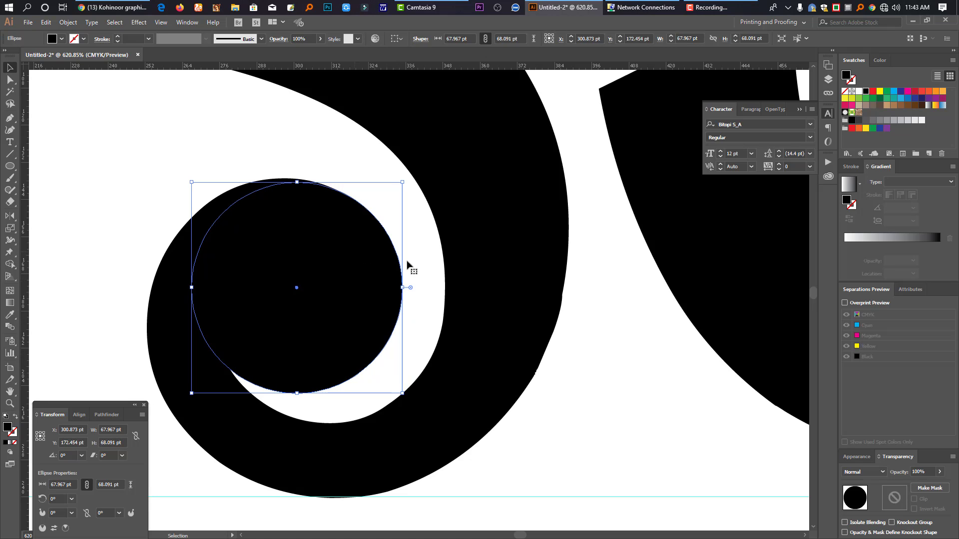
click(516, 433)
Step: Delete the flag atop the ড shape's stem and join the open path ends into a flat stem top
alt+click(414, 334)
alt+click(414, 332)
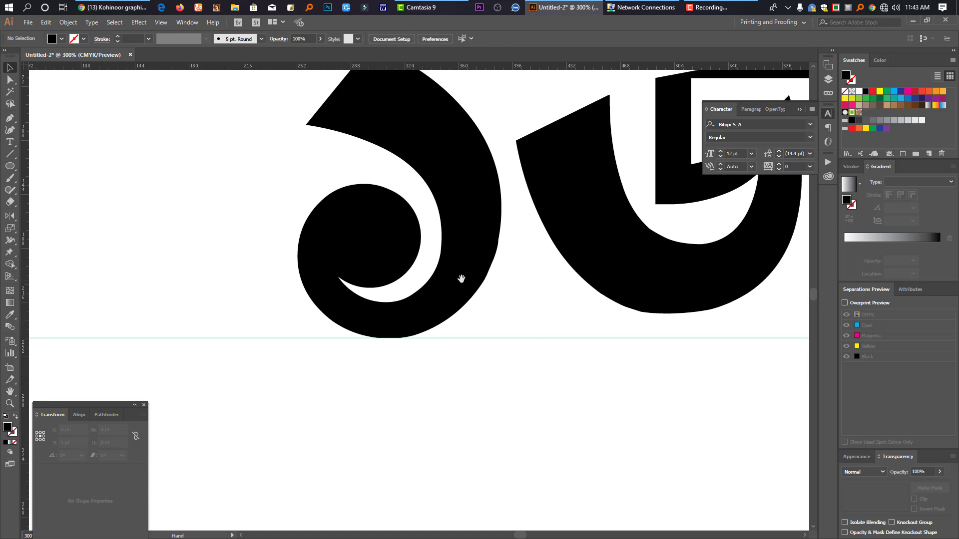
drag(460, 279, 400, 278)
key(ctrl+minus)
key(a)
click(599, 300)
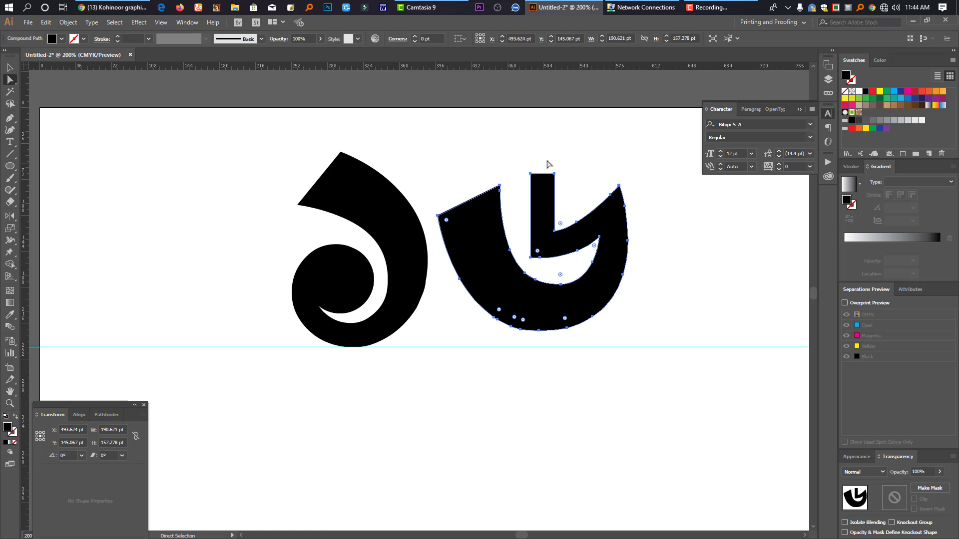
drag(574, 188, 572, 188)
key(ctrl+j)
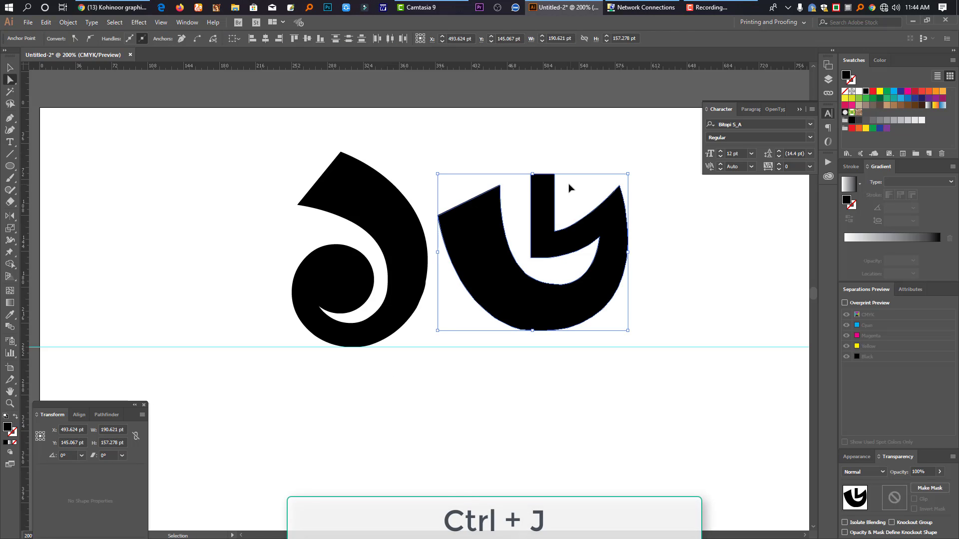
Step: Reshape the top of the ৬ shape's stem so that it is wider, taller and slanted
drag(549, 165, 522, 182)
drag(515, 145, 579, 205)
click(546, 177)
drag(518, 139, 459, 316)
click(535, 122)
Step: Scale the ৬ shape to about 167.5 × 161 pt, with its left arm overlapping the spiral digit
click(10, 68)
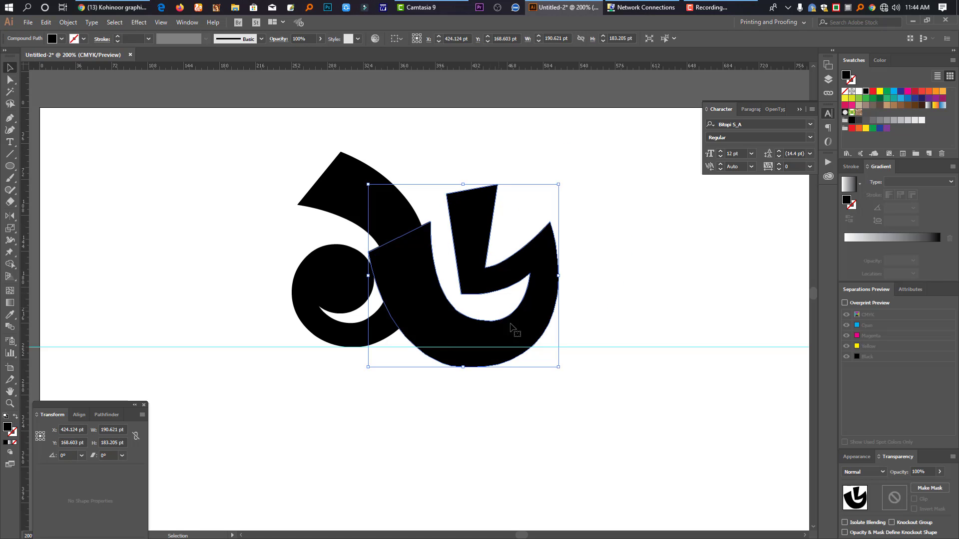
drag(463, 368, 463, 345)
drag(522, 284, 510, 275)
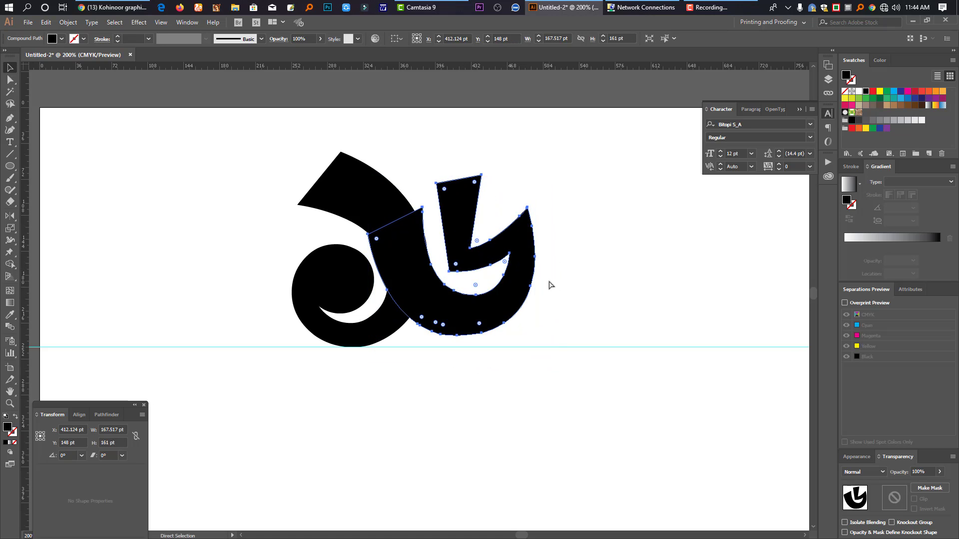
Step: In outline view, paste a copy of the spiral digit behind it and enlarge the copy to about 151.9 × 218.6 pt
key(ctrl+y)
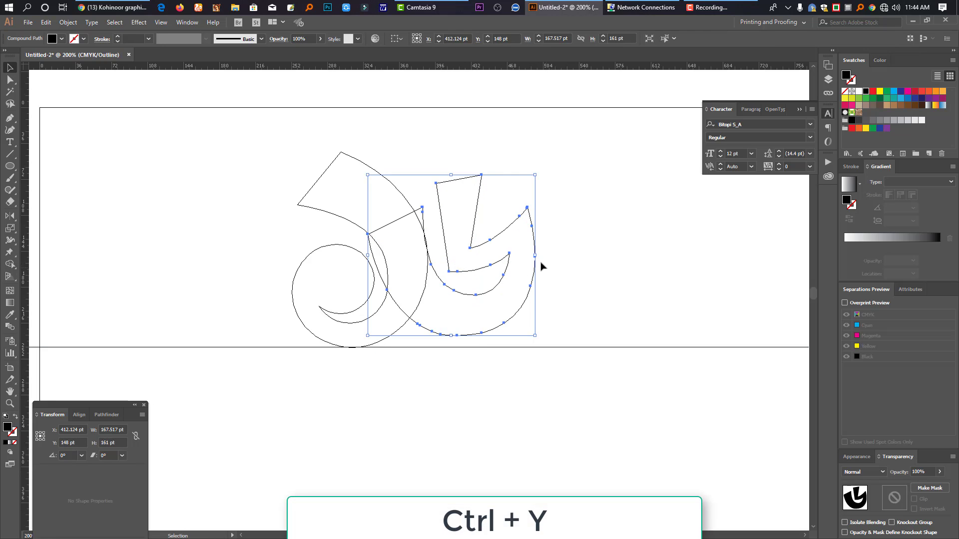
click(421, 299)
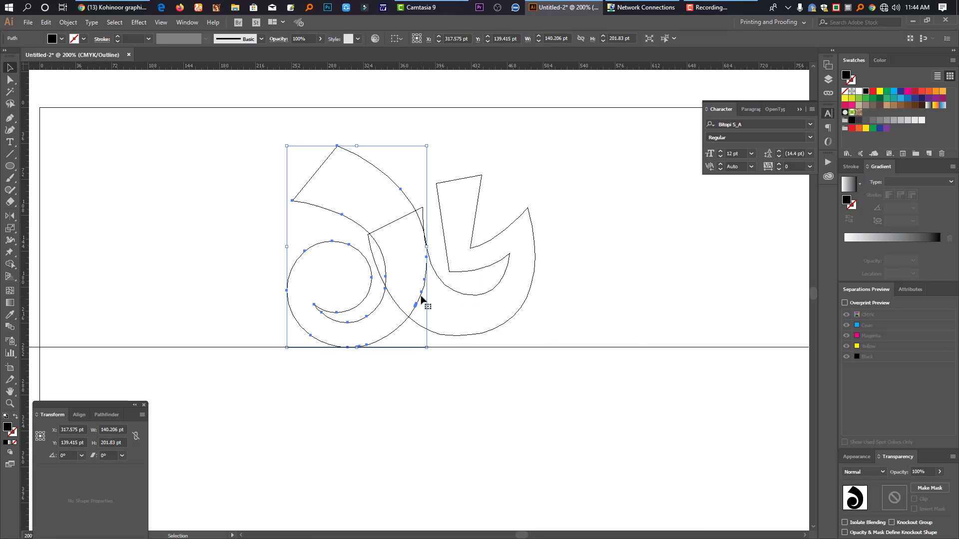
key(a)
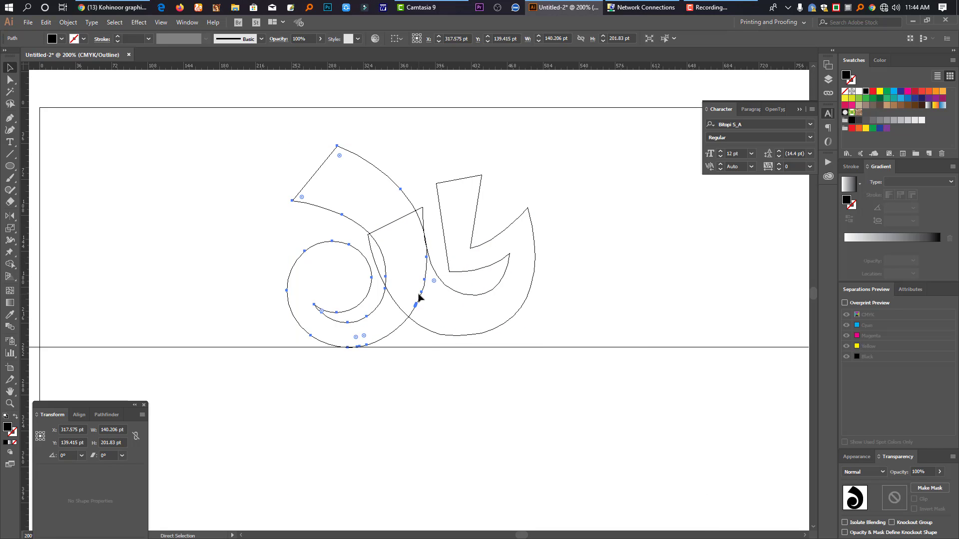
key(ctrl+c)
key(ctrl+b)
drag(429, 247, 433, 249)
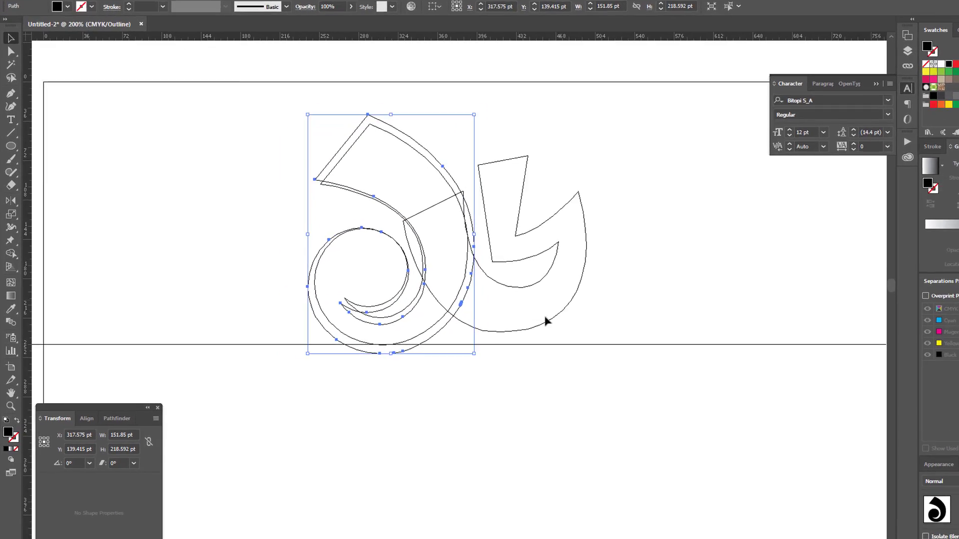
Step: Divide the enlarged spiral copy and the ৬ shape with Pathfinder, and hide the original spiral digit
shift+click(499, 256)
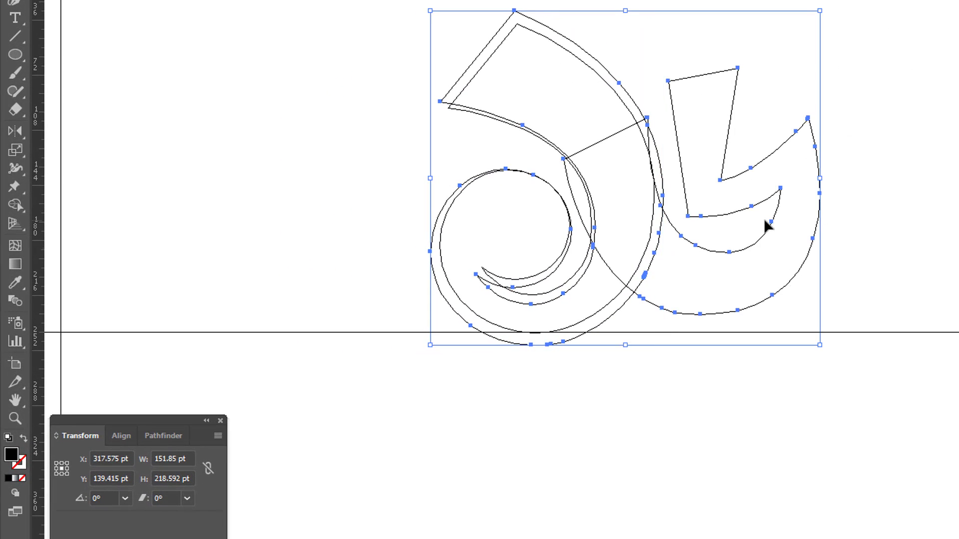
click(153, 435)
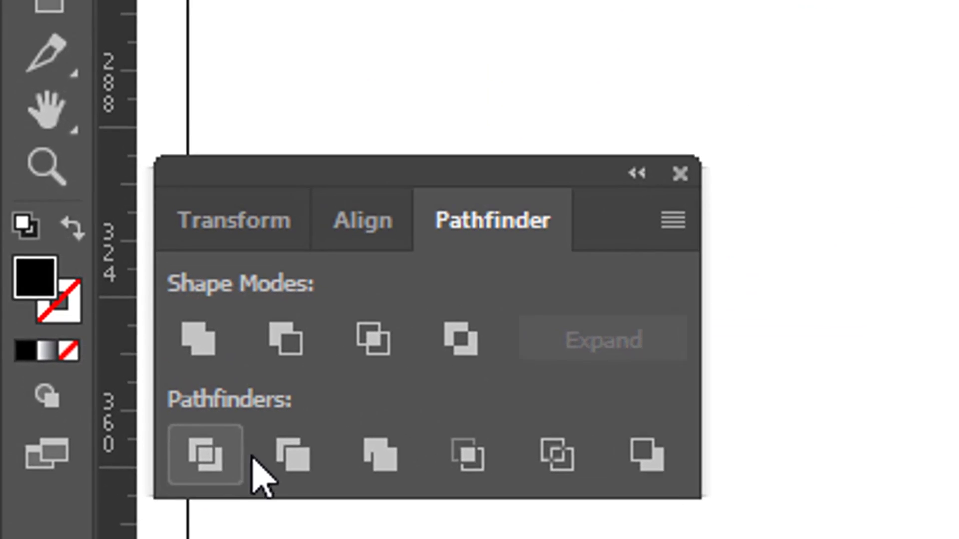
click(224, 447)
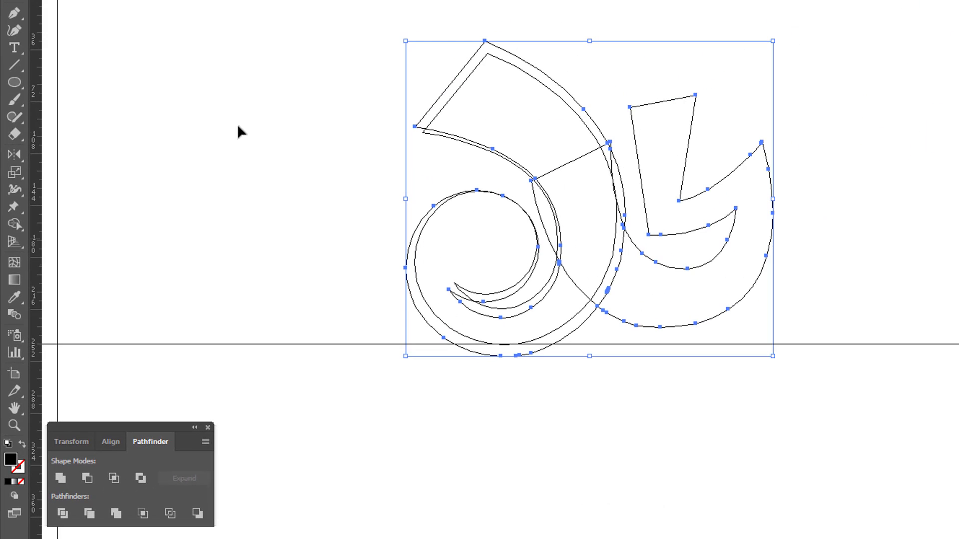
key(a)
key(ctrl+3)
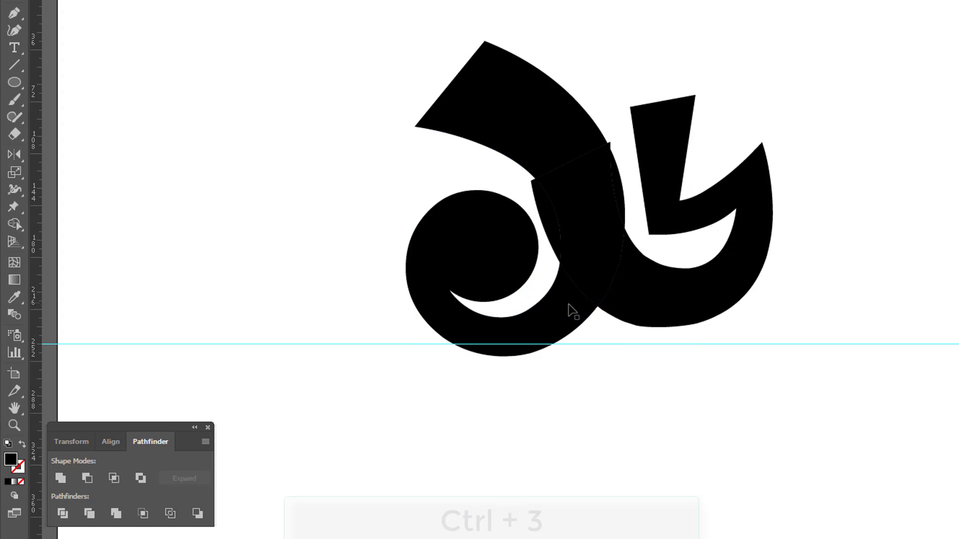
Step: Delete the divided spiral pieces and the overlapping part of the ৬, then paste the original spiral digit in front
drag(363, 31, 574, 394)
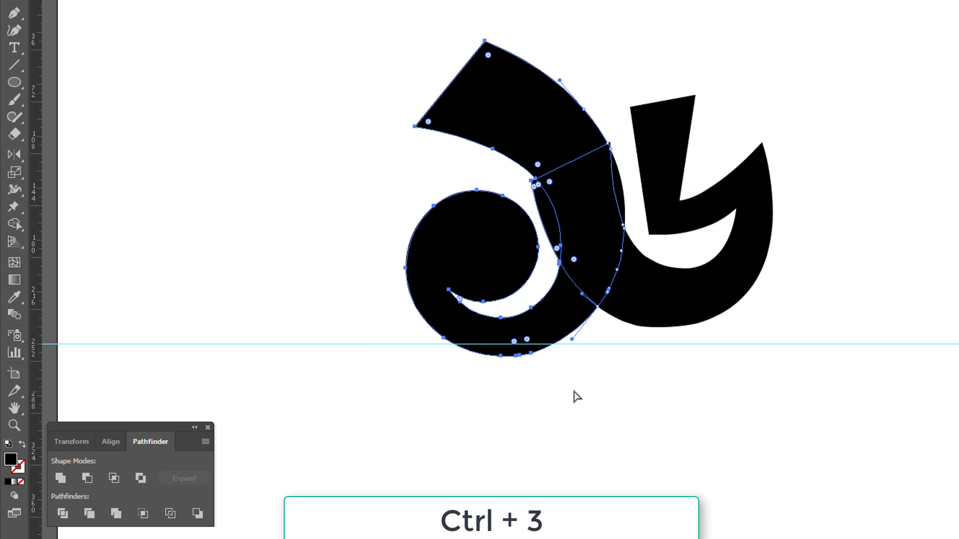
key(Delete)
drag(576, 125, 632, 204)
key(Delete)
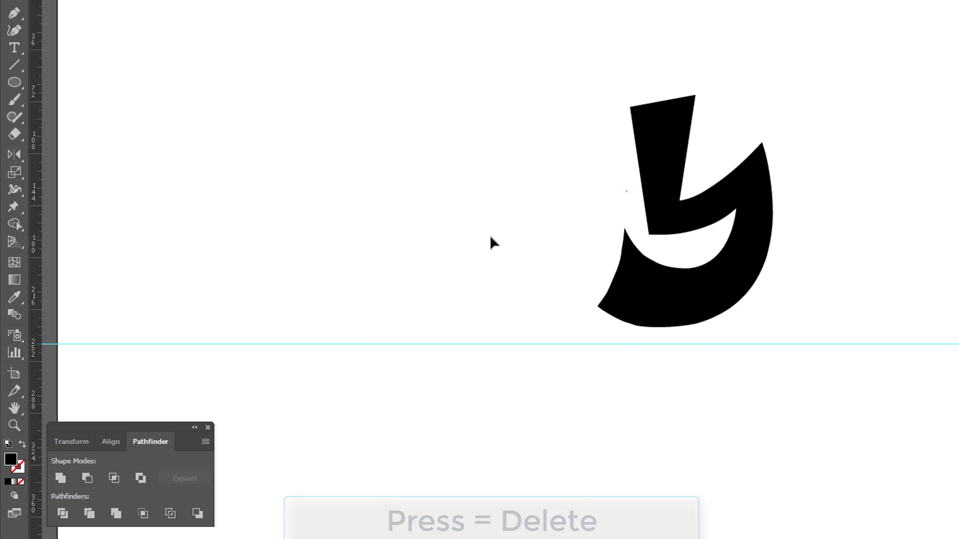
key(ctrl+f)
Step: Adjust the two upper corner points of the ৬ digit's stem to reduce the slant of its top edge
click(813, 315)
drag(899, 315, 685, 265)
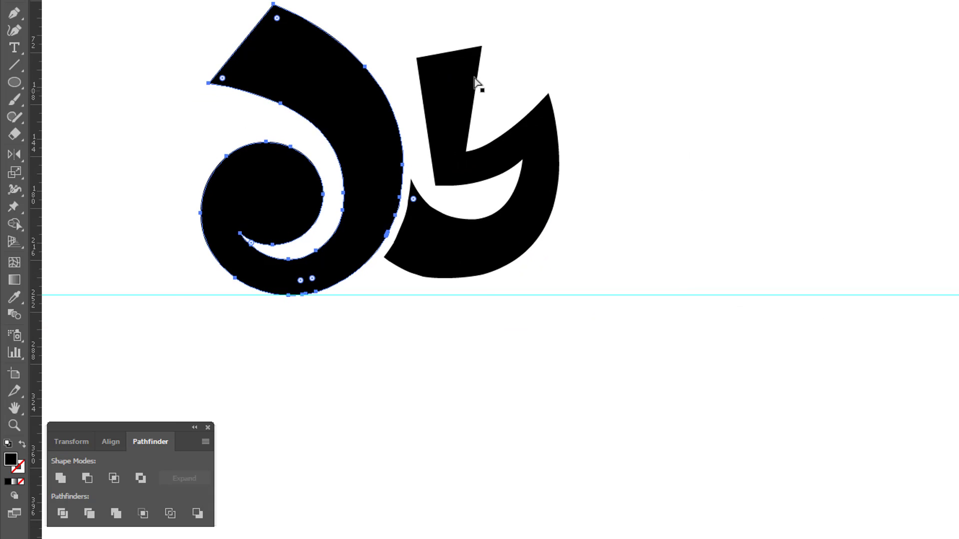
click(417, 60)
drag(415, 59, 411, 57)
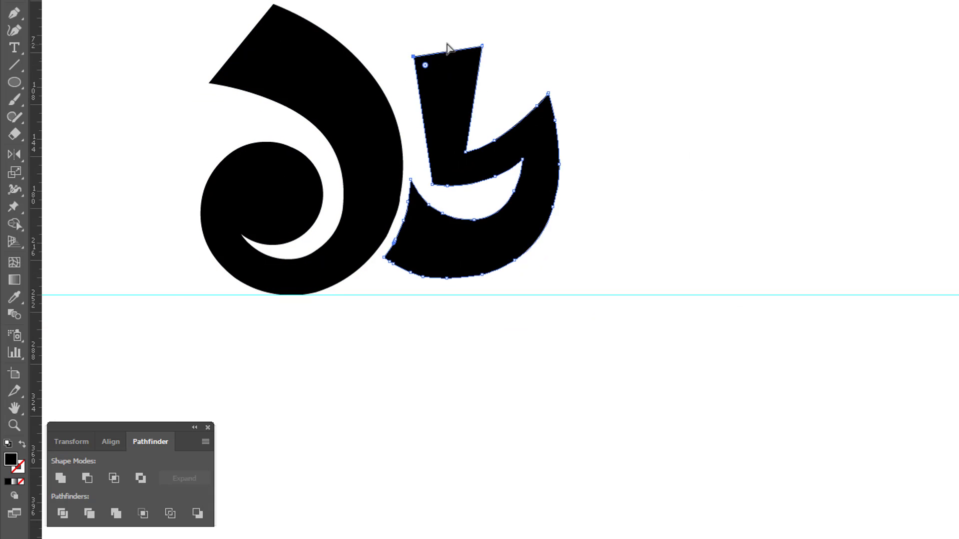
drag(482, 46, 480, 51)
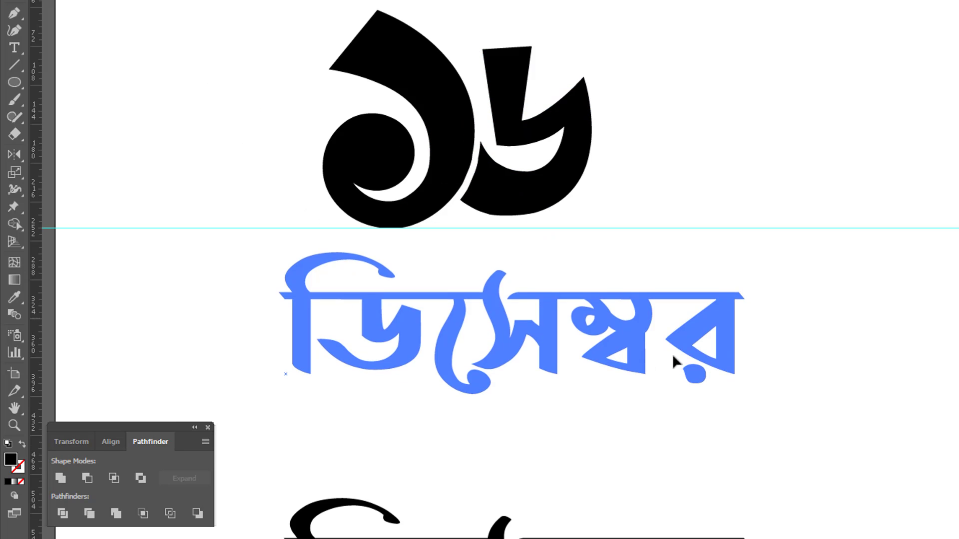
Step: Shrink the word ডিসেম্বর and place it directly beneath the ৬ digit
click(672, 354)
drag(747, 338, 643, 336)
drag(558, 348, 606, 273)
drag(564, 310, 564, 296)
mouse_move(574, 260)
mouse_down()
mouse_move(581, 231)
mouse_move(566, 252)
mouse_up()
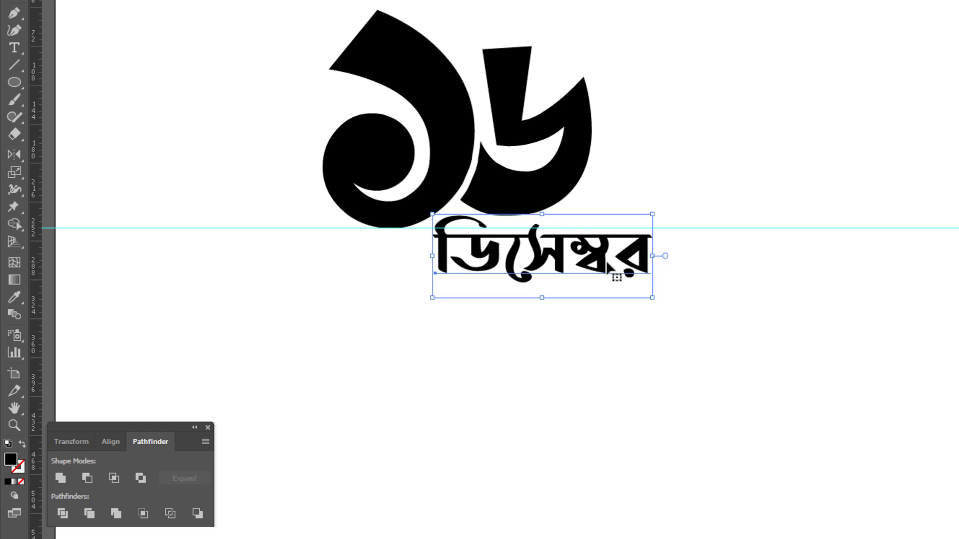
key(Up)
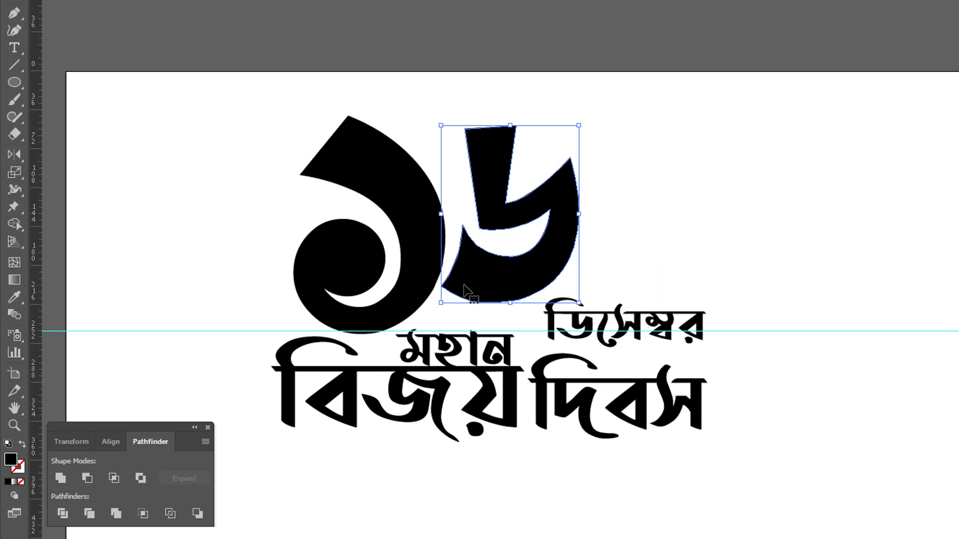
Step: Extend the ৬ digit's left tip upward into a slender point that follows the ১ digit's outer curve
key(ctrl+plus)
key(ctrl+plus)
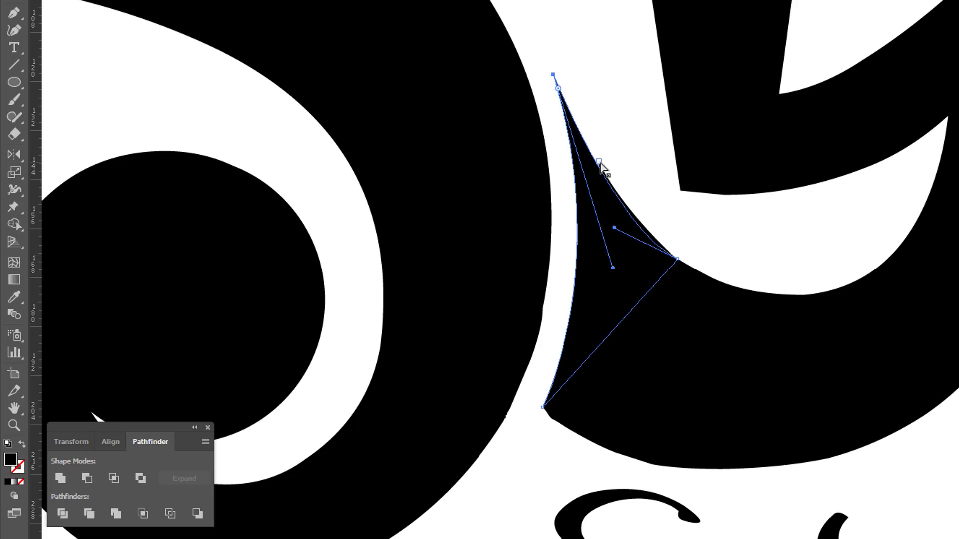
key(ctrl+shift+a)
ctrl+alt+click(697, 307)
Step: Move ডিসেম্বর beside the base of the ১ digit, and resize মহান to fit just above বিজয়
drag(705, 404, 638, 396)
click(487, 438)
drag(478, 374, 478, 384)
drag(584, 426, 620, 428)
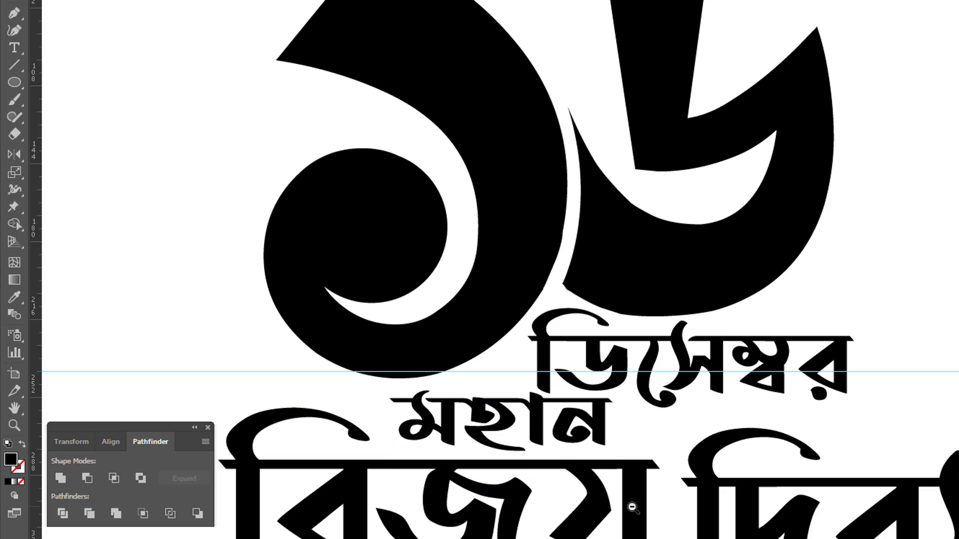
key(ctrl+minus)
drag(546, 302, 527, 302)
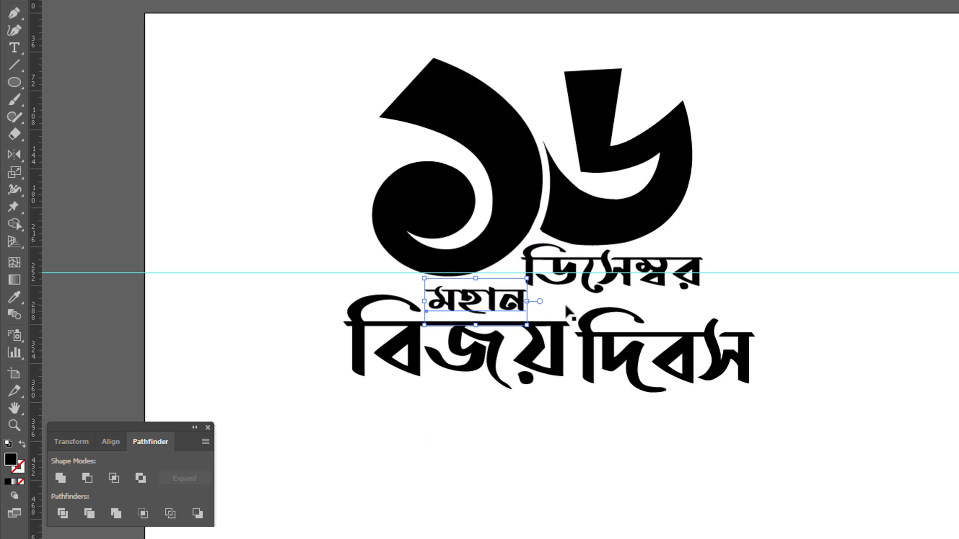
Step: Enlarge ডিসেম্বর slightly and shift it right, clear of the word মহান
click(619, 287)
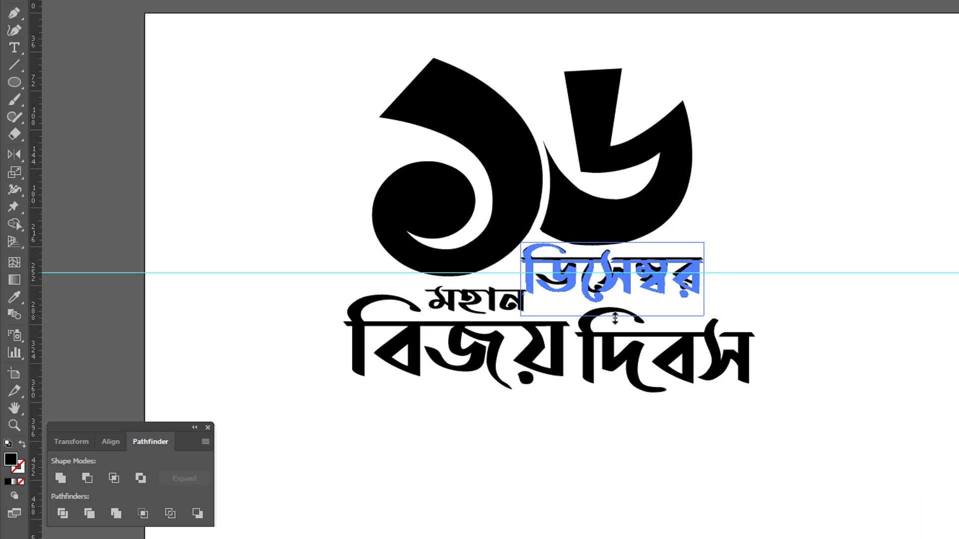
drag(619, 298, 621, 298)
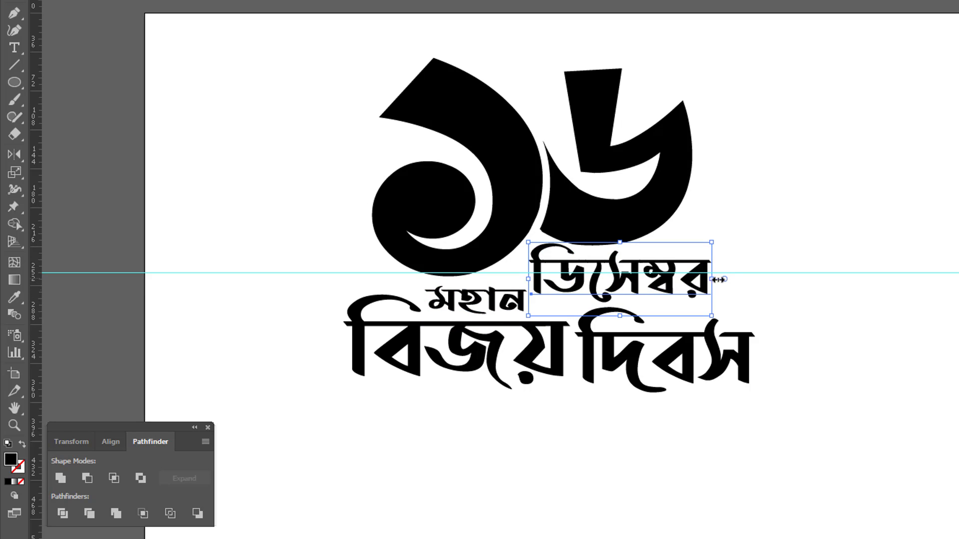
click(740, 219)
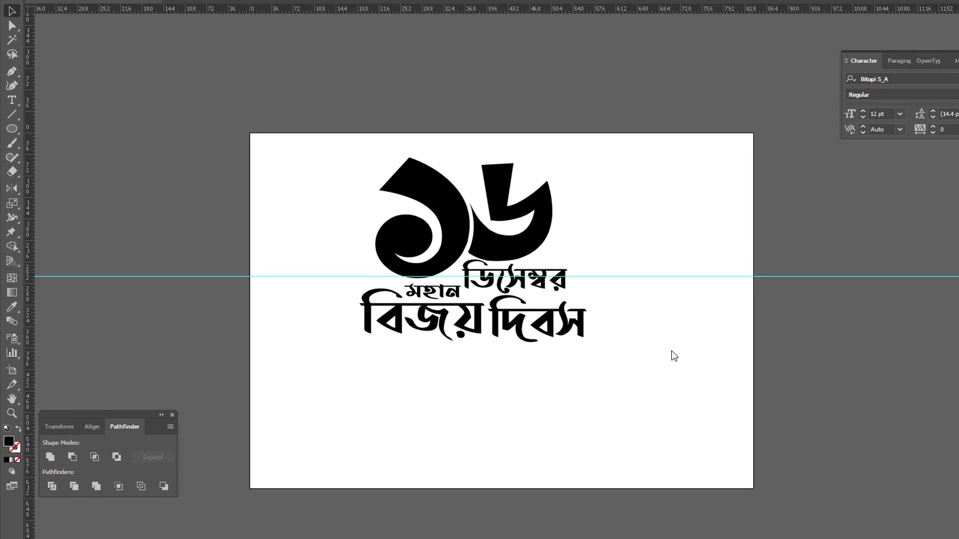
Step: Unlock the guides and delete the horizontal guide running through the lettering
right_click(859, 405)
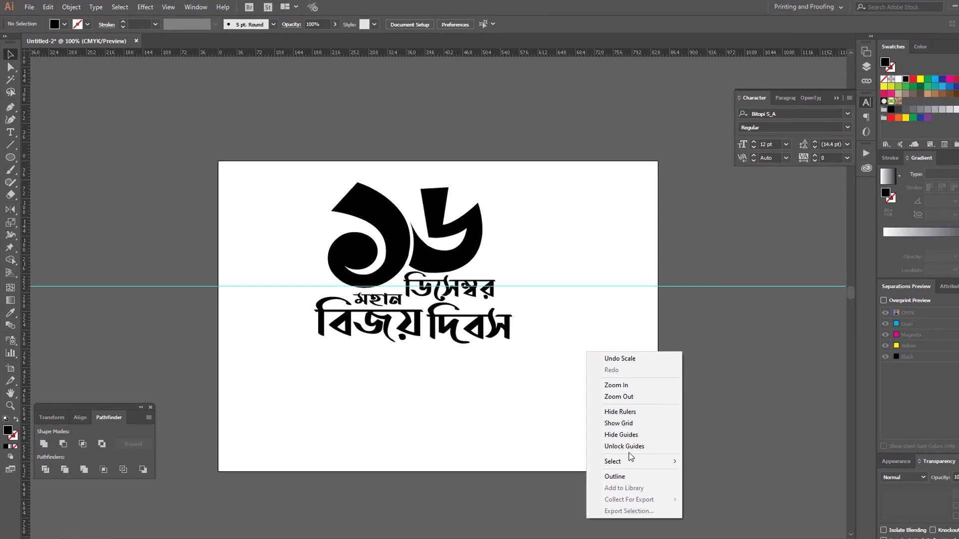
click(627, 447)
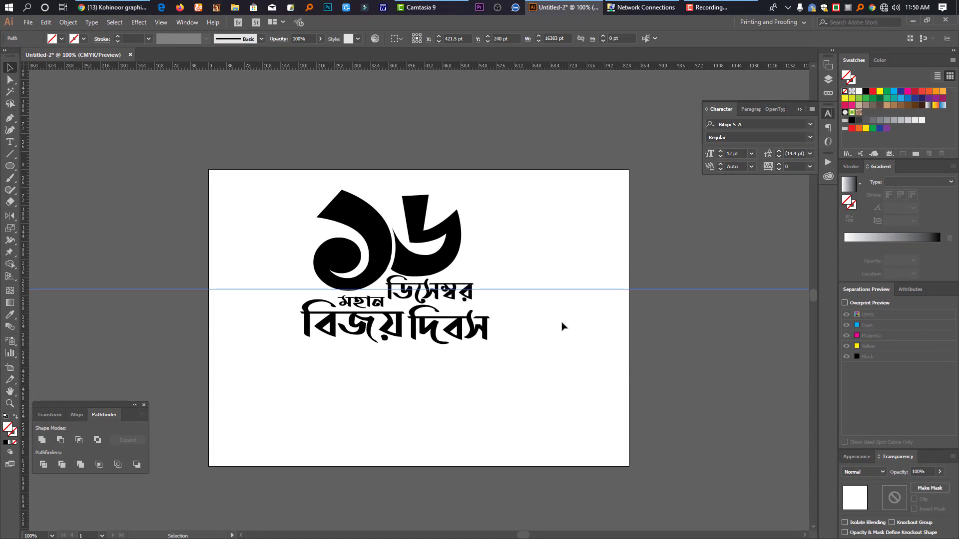
key(Delete)
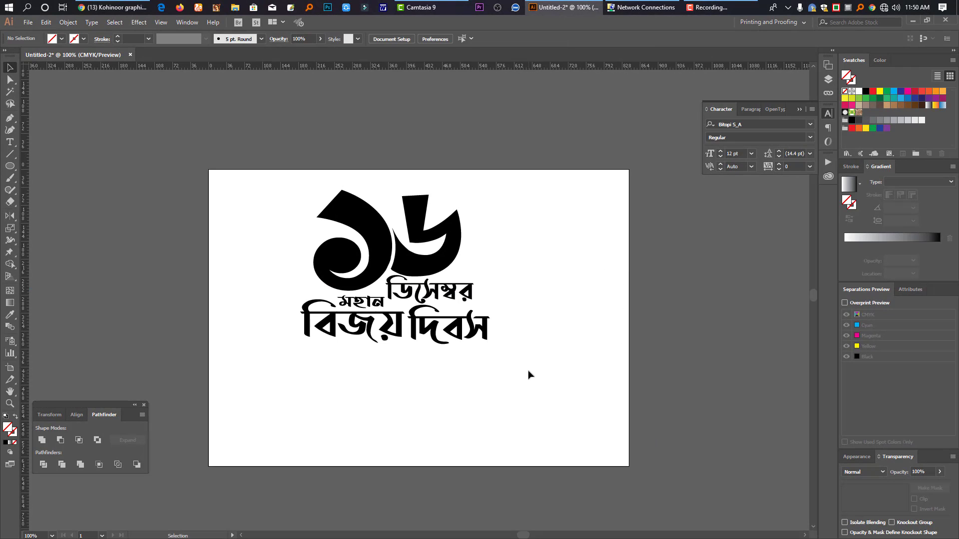
alt+click(511, 372)
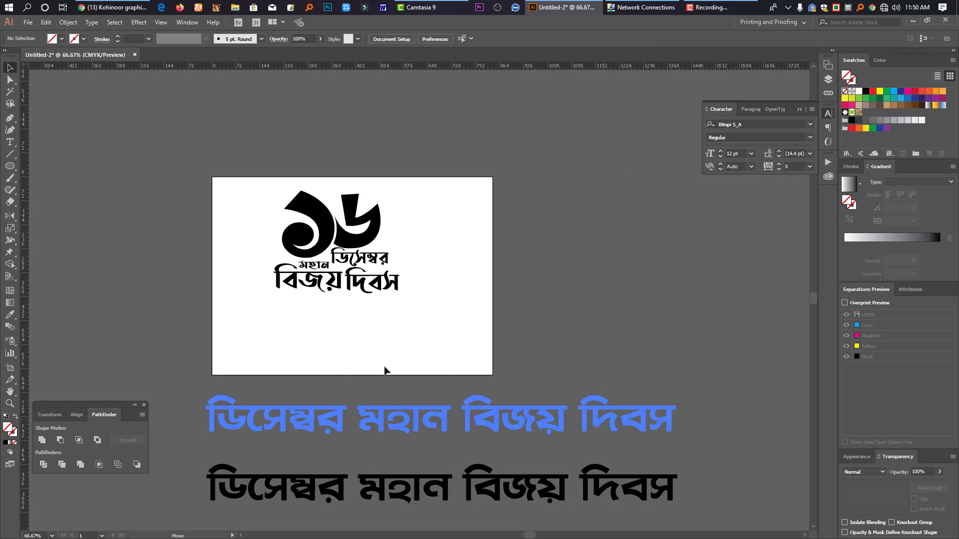
Step: Duplicate the complete ১৬ lettering so two versions stand side by side, with the plain text line placed below them
drag(417, 298, 261, 198)
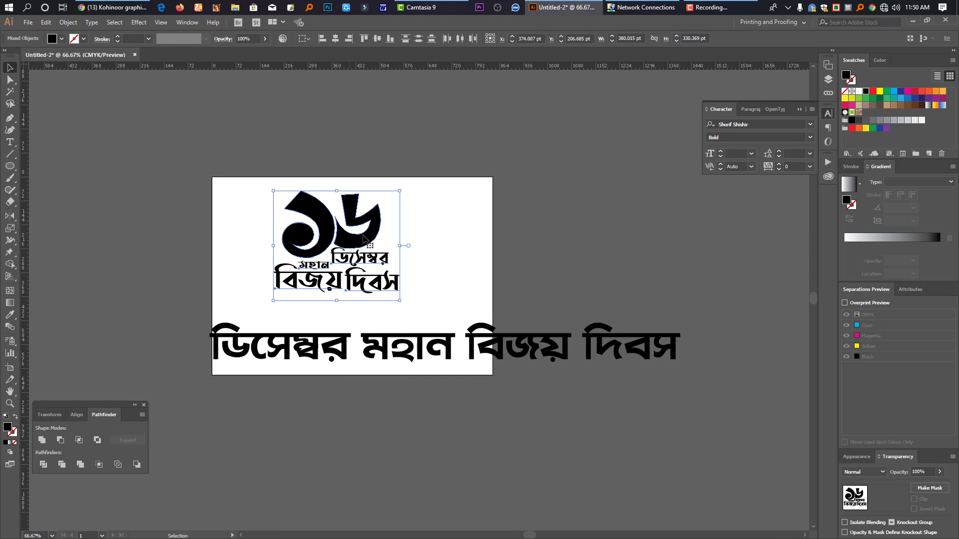
drag(366, 239, 475, 248)
drag(420, 344, 435, 341)
click(539, 293)
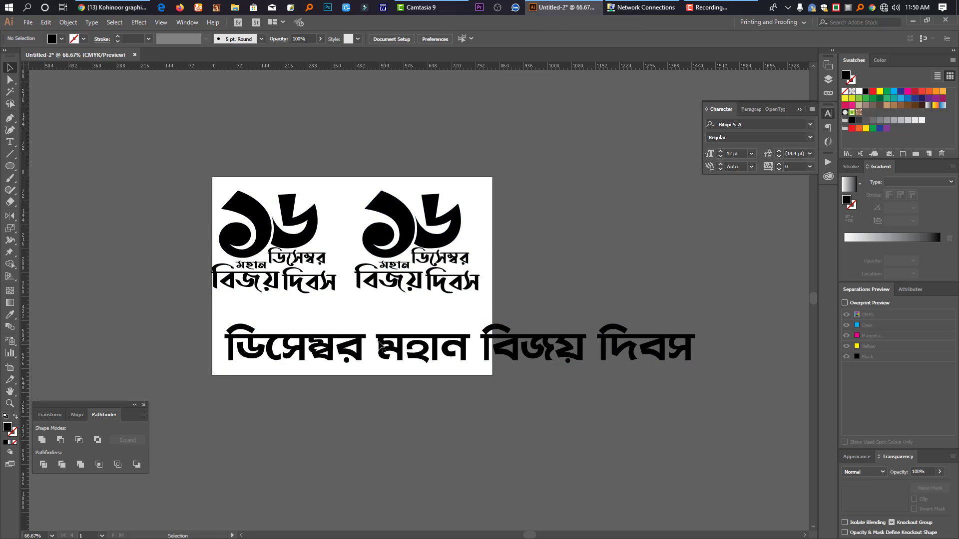
double_click(295, 345)
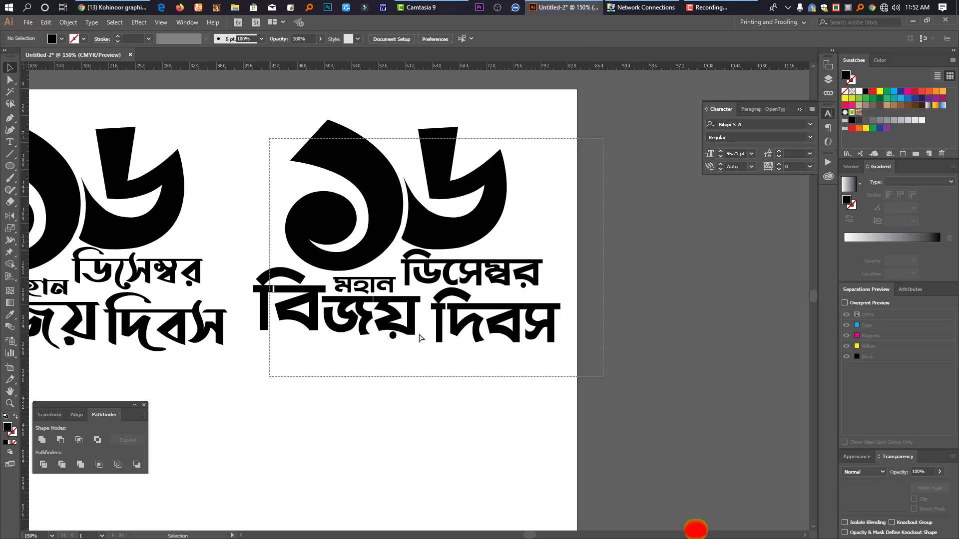
Step: Select the whole second lettering, the version with the bolder words, and convert its text to outlines
click(419, 338)
click(503, 391)
scroll(499, 362, left, 4)
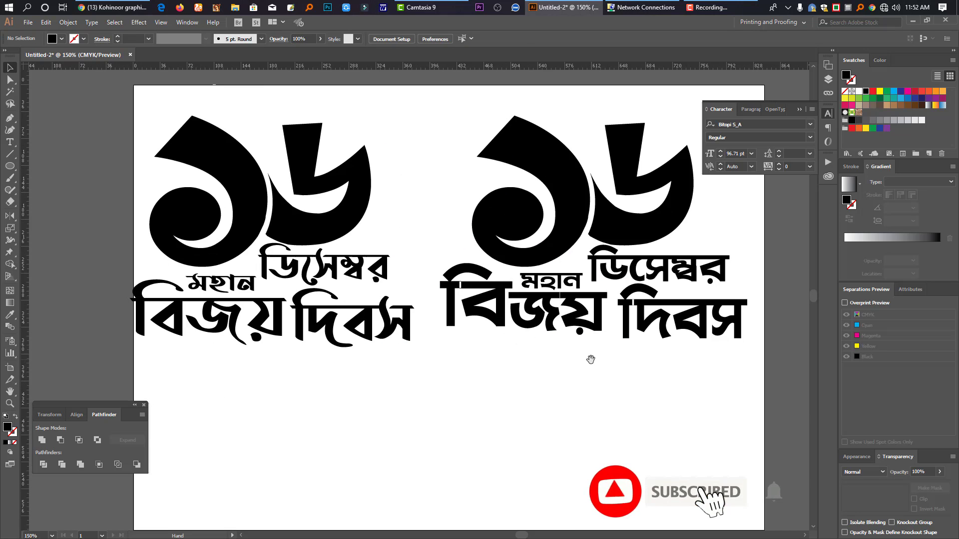
key(Tab)
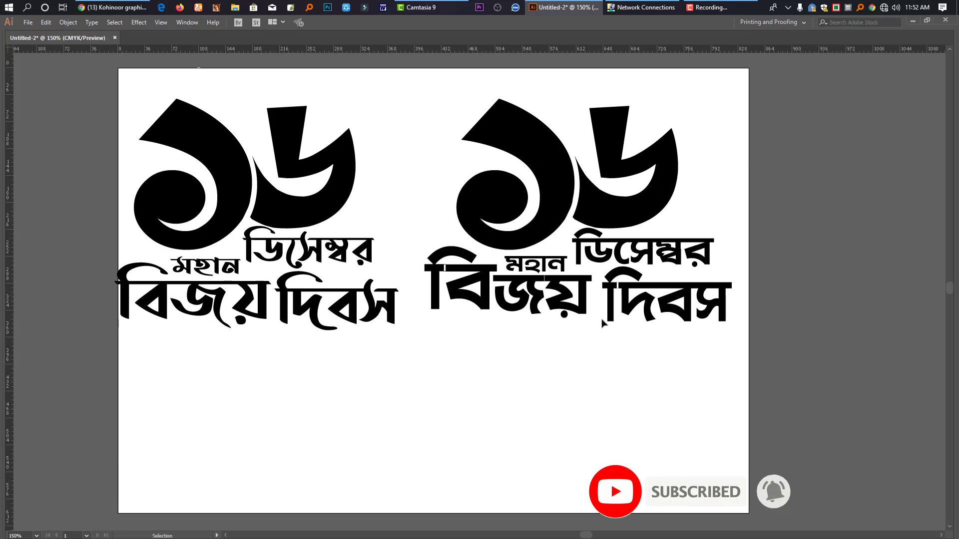
drag(624, 372, 378, 372)
drag(528, 349, 181, 87)
drag(181, 207, 181, 207)
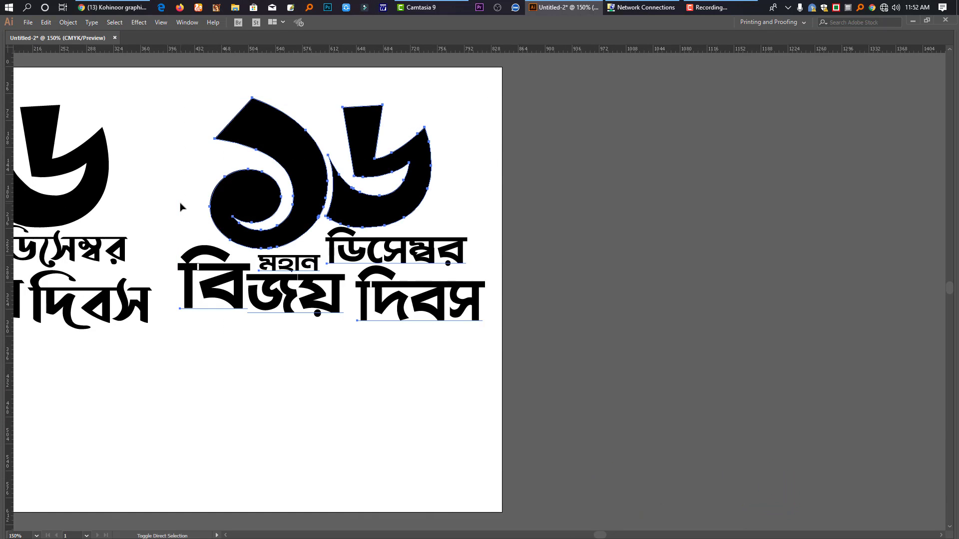
key(ctrl+shift+o)
click(413, 349)
Step: Copy the curved arc on top of বি in the outlined version and place the copy over দিবস
drag(77, 260, 136, 289)
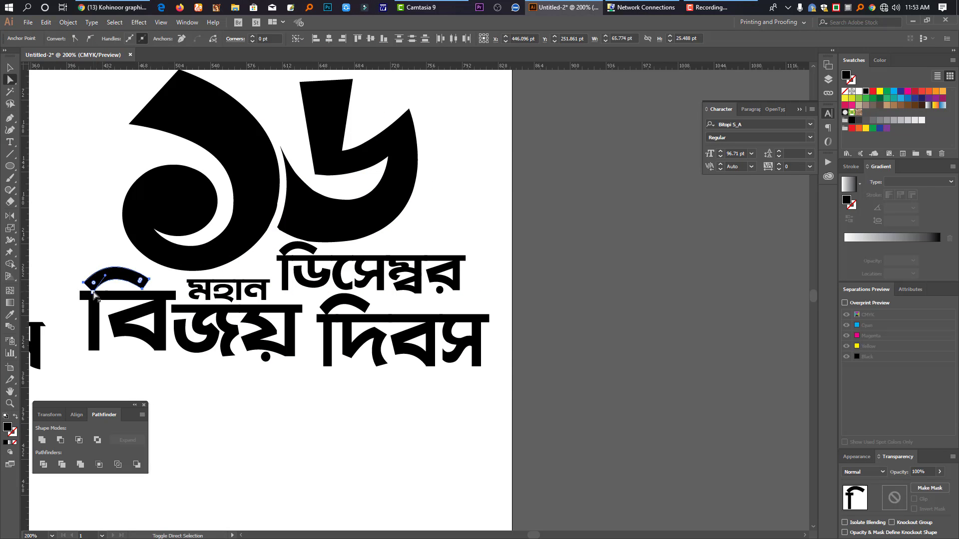
ctrl+click(95, 293)
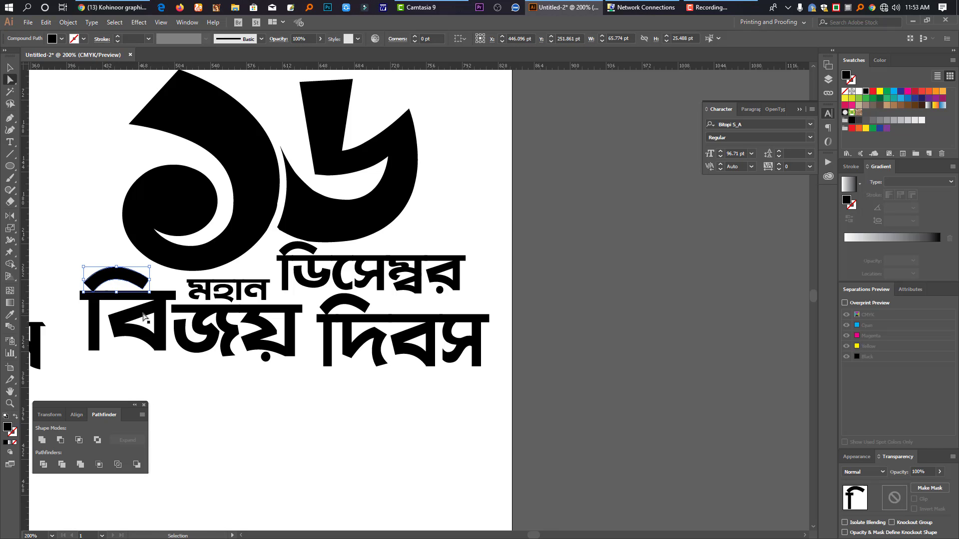
key(ctrl+z)
key(ctrl+1)
drag(242, 319, 131, 311)
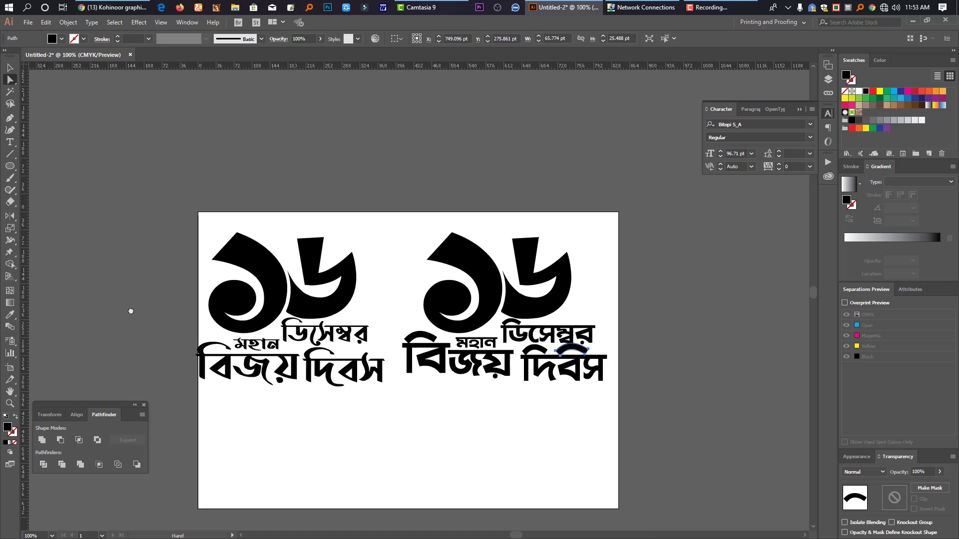
click(396, 359)
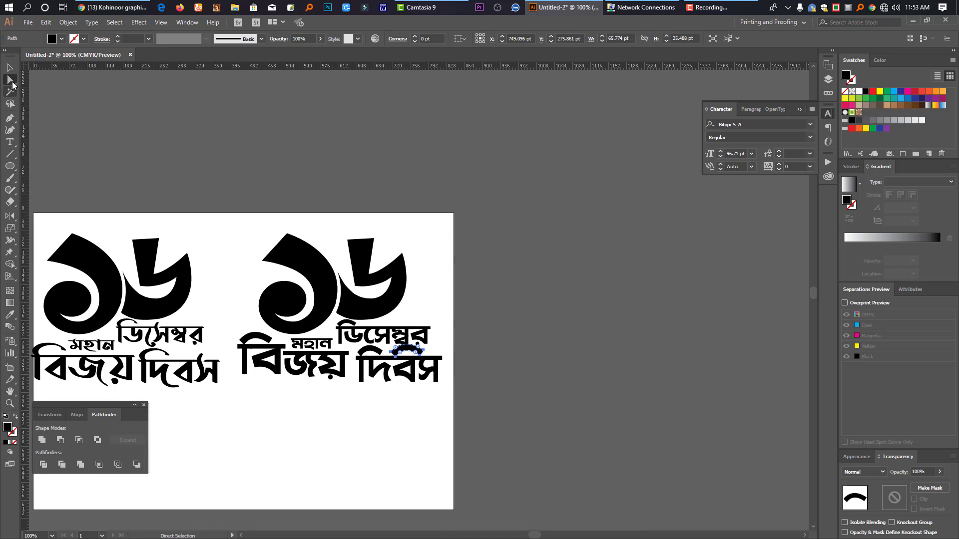
Step: Flip the copied arc upside down and shrink it to continue the arc of দি as a wave
click(10, 67)
drag(495, 442, 487, 288)
drag(439, 216, 281, 238)
drag(359, 227, 306, 235)
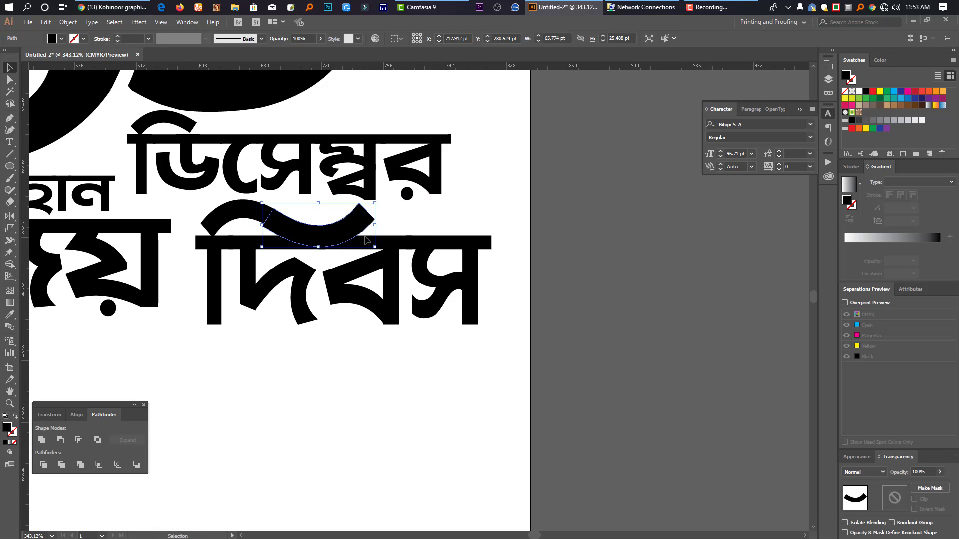
drag(375, 227, 330, 227)
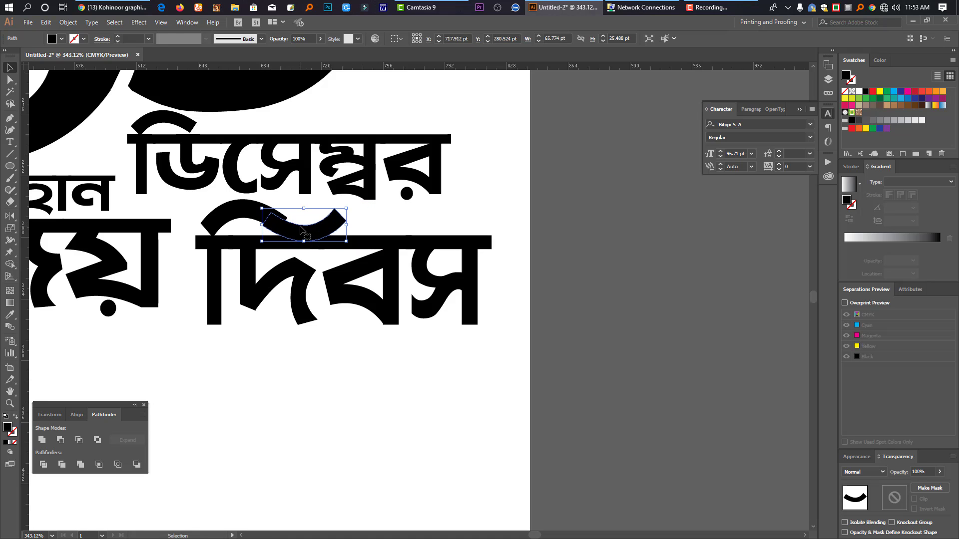
key(p)
key(ctrl+equal)
key(ctrl+equal)
Step: Select the arc of দি together with its wave extension and nudge both up slightly from the headline
click(10, 78)
click(241, 233)
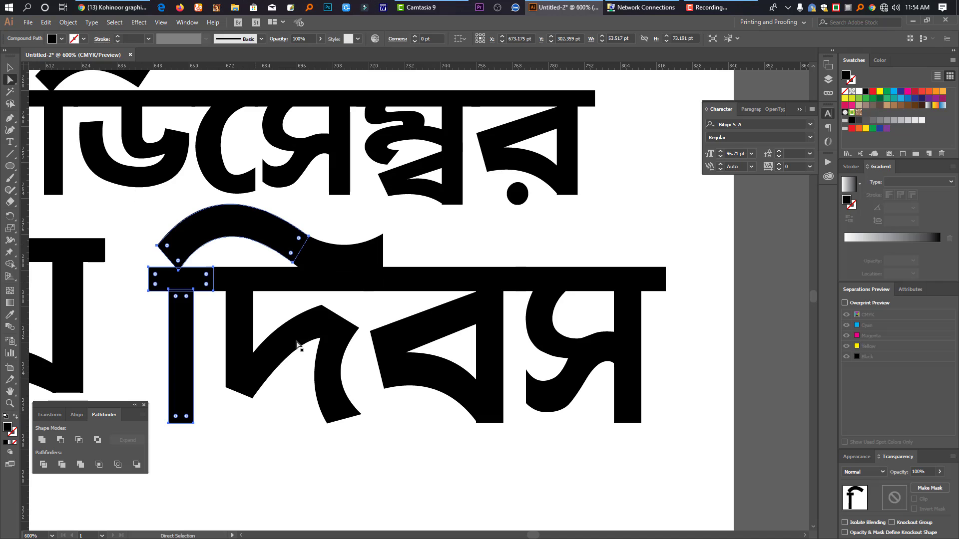
drag(716, 443, 134, 277)
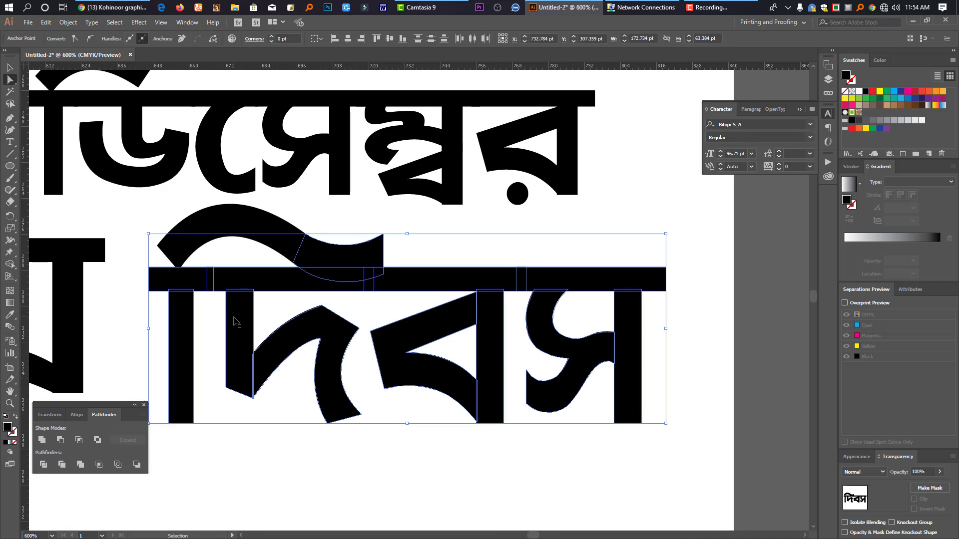
drag(704, 429, 132, 285)
drag(415, 301, 131, 203)
key(Up)
key(Up)
key(Up)
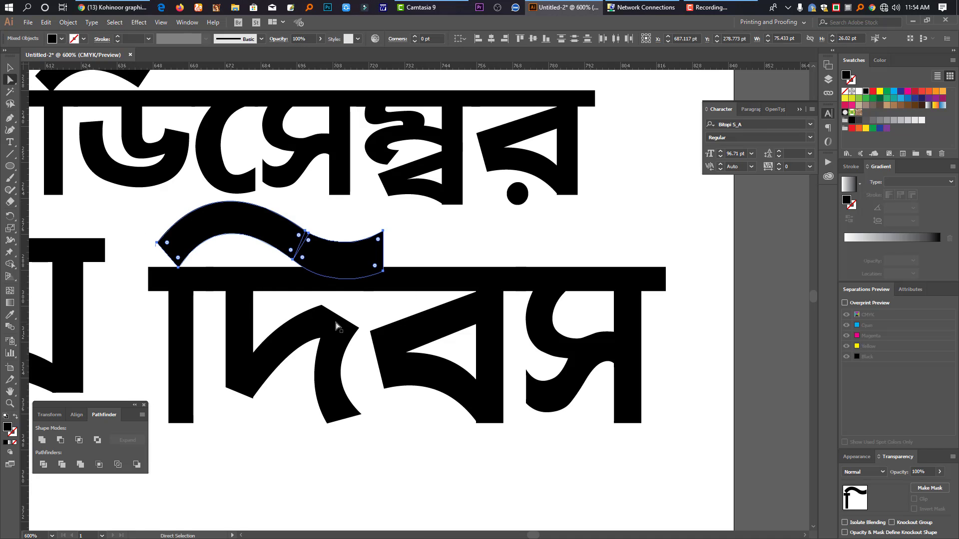
Step: Cut and paste the two wave pieces as separate artwork, group them, and place them back above দি
key(Delete)
key(Delete)
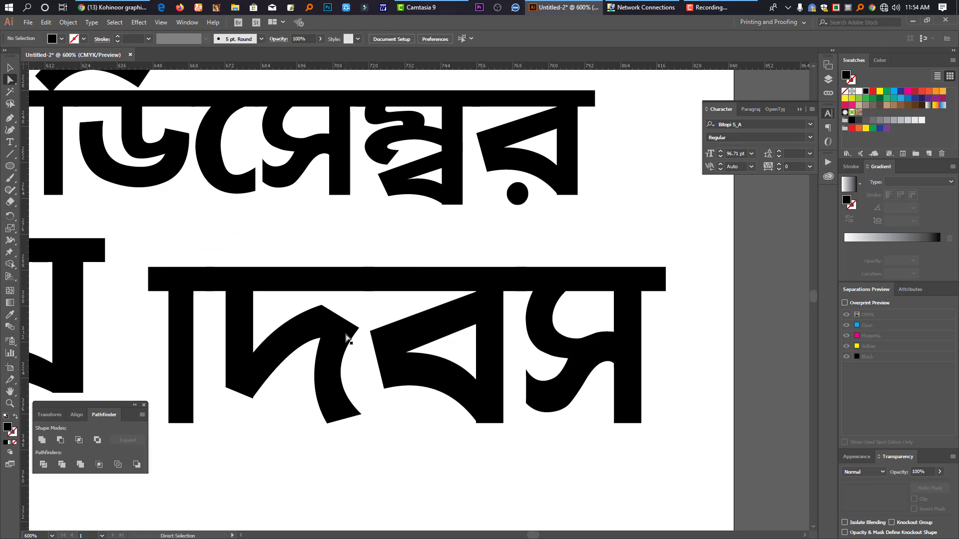
key(ctrl+z)
key(ctrl+z)
key(ctrl+g)
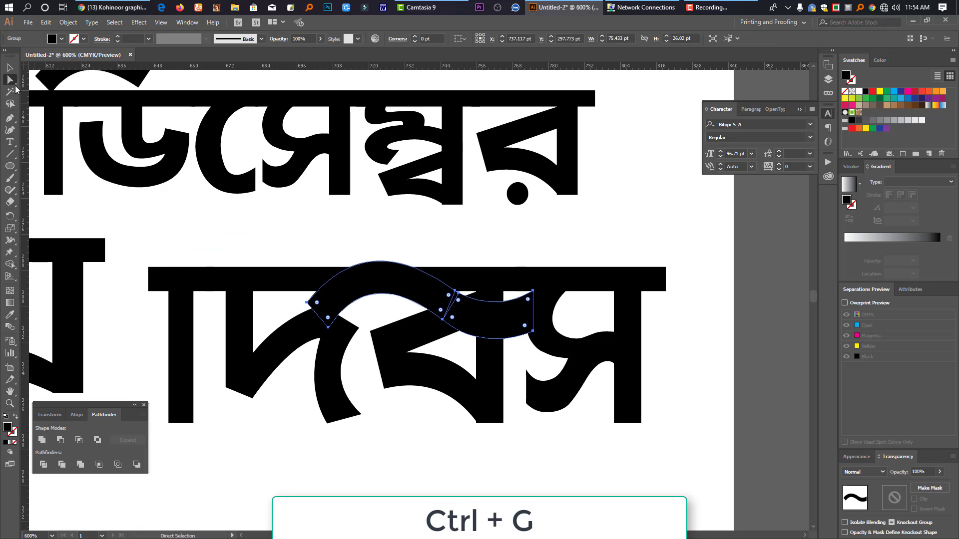
click(10, 68)
drag(359, 307, 208, 234)
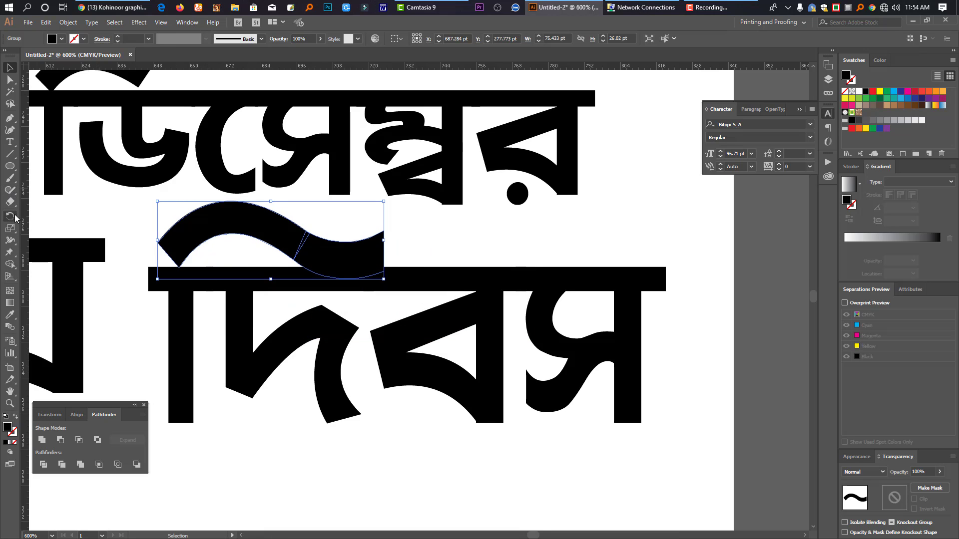
Step: Rotate the grouped wave stroke above দি slightly counterclockwise
key(ctrl+minus)
key(ctrl+minus)
key(ctrl+minus)
key(a)
click(478, 286)
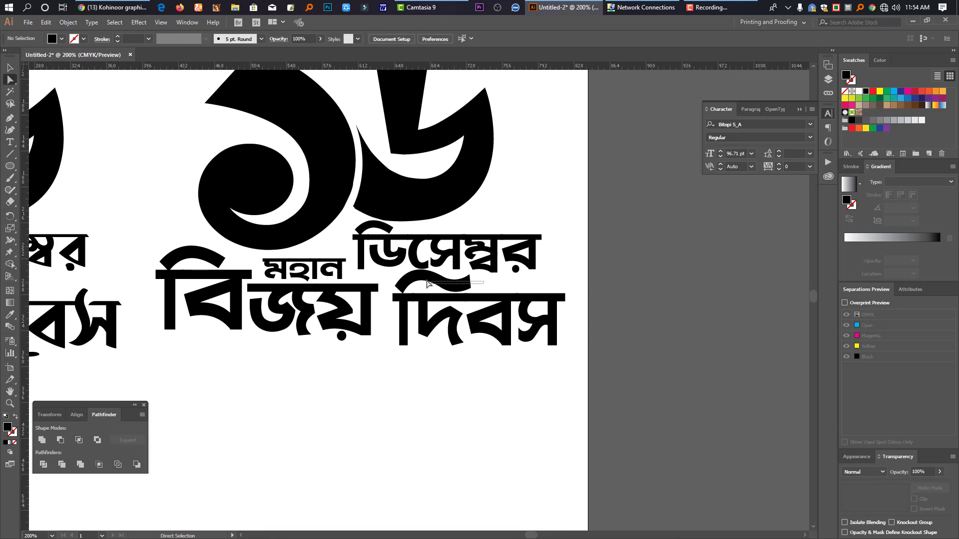
drag(427, 284, 427, 284)
key(v)
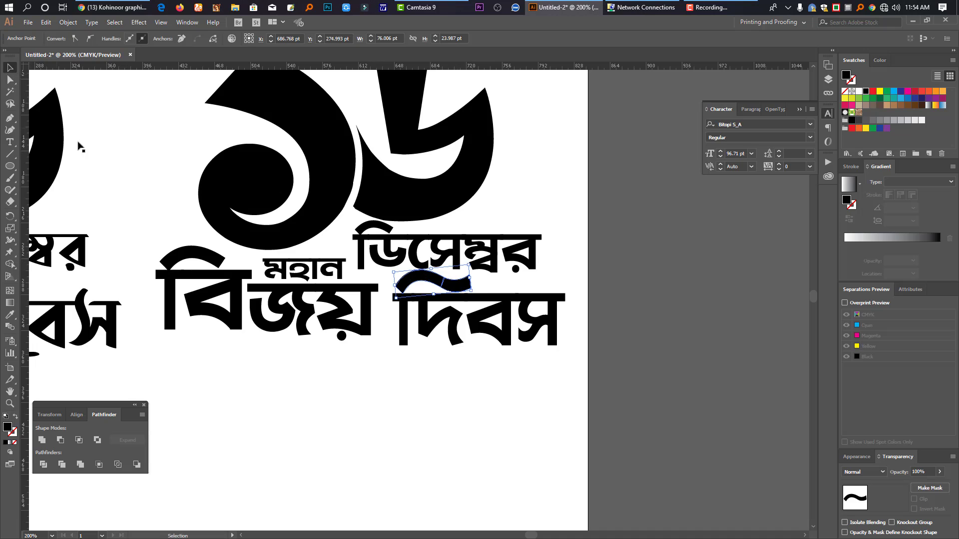
click(448, 293)
key(a)
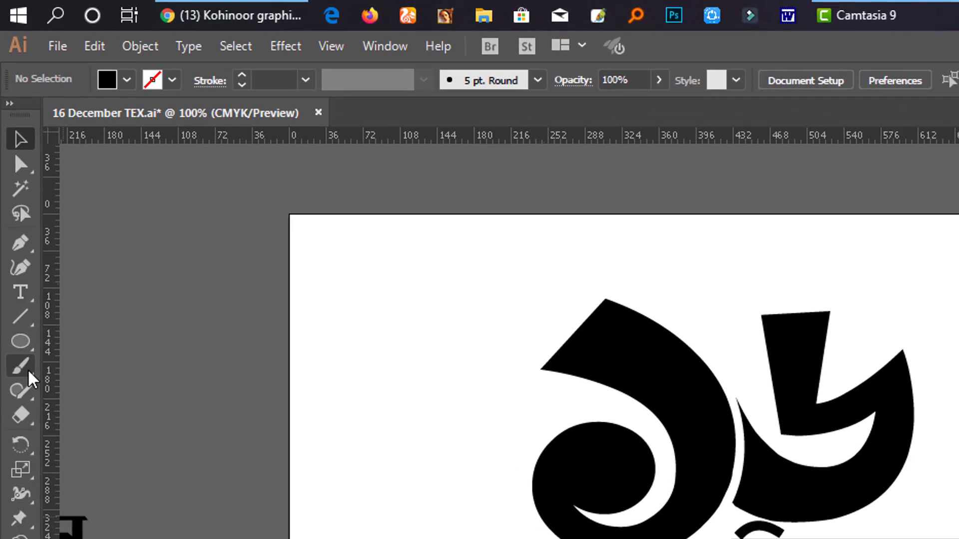
Step: Paint a freehand peaked test stroke with the Paintbrush tool beside the ১ digit
click(12, 179)
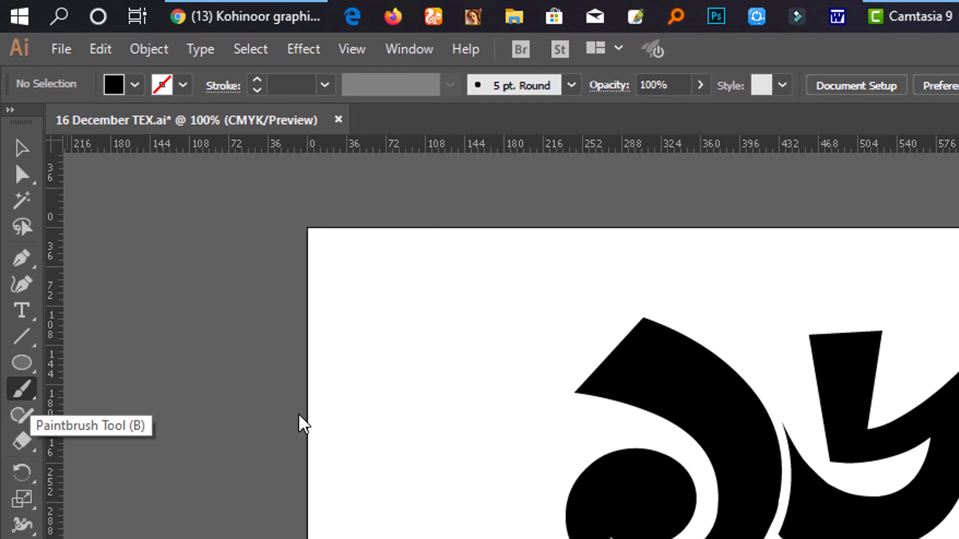
drag(373, 519, 491, 433)
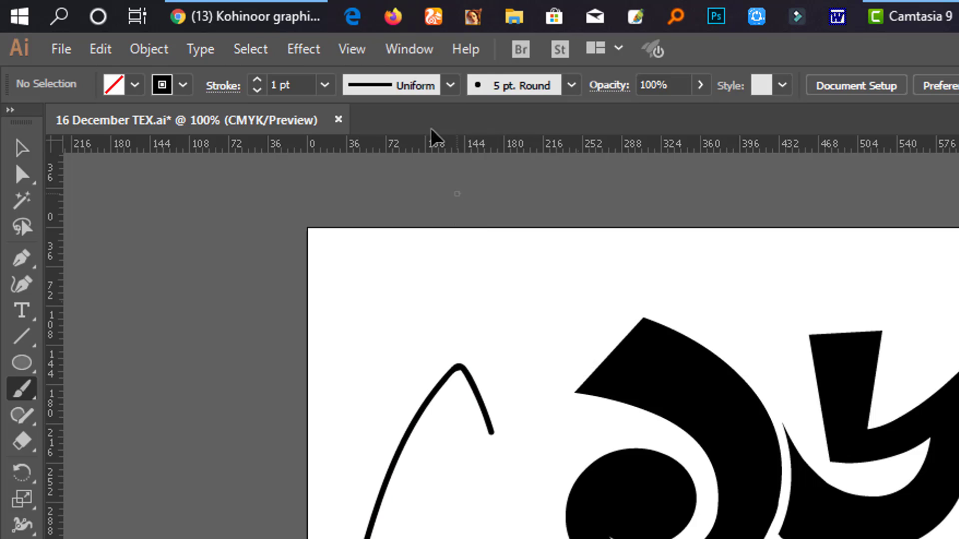
Step: Browse the available brushes and open the Artistic_ChalkCharcoalPencil brush library
click(571, 86)
drag(572, 160, 569, 207)
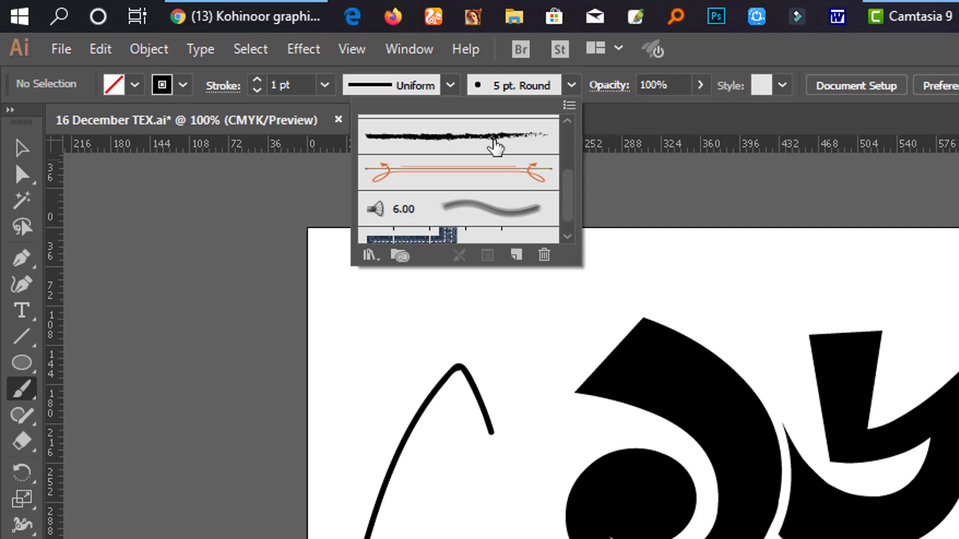
click(569, 105)
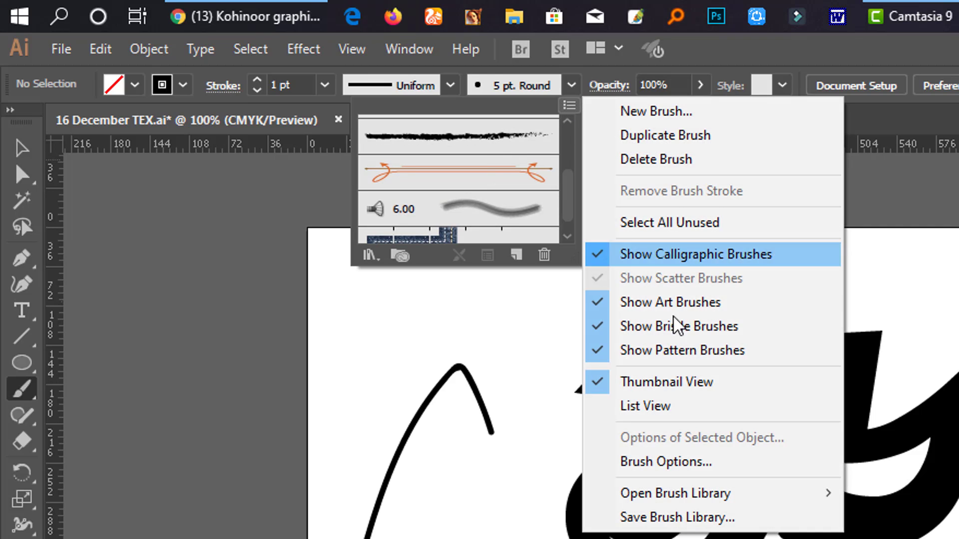
mouse_move(734, 494)
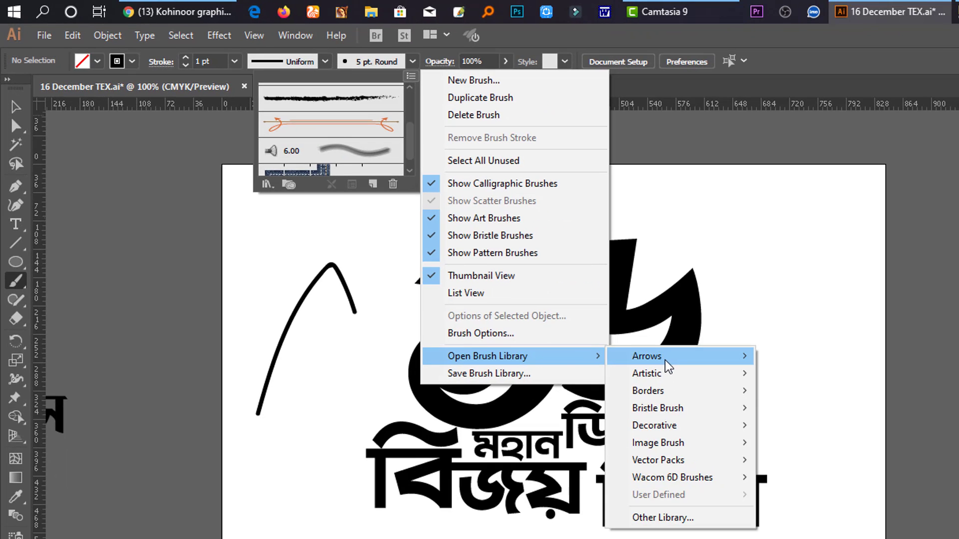
mouse_move(669, 373)
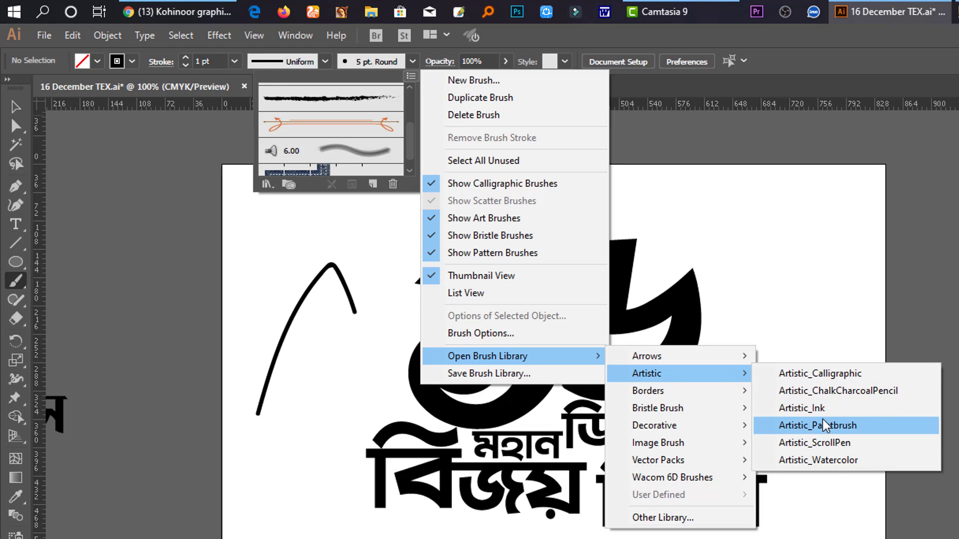
click(818, 392)
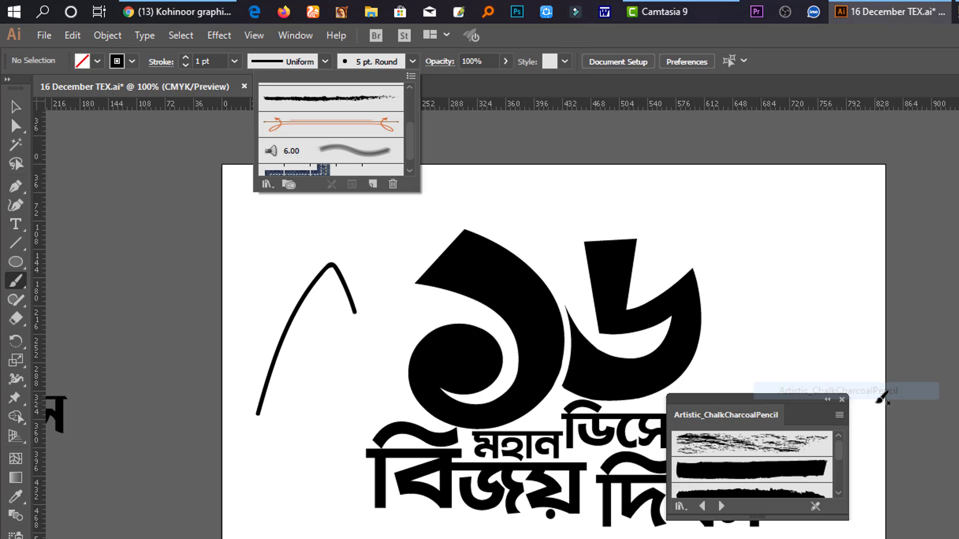
click(412, 62)
click(413, 62)
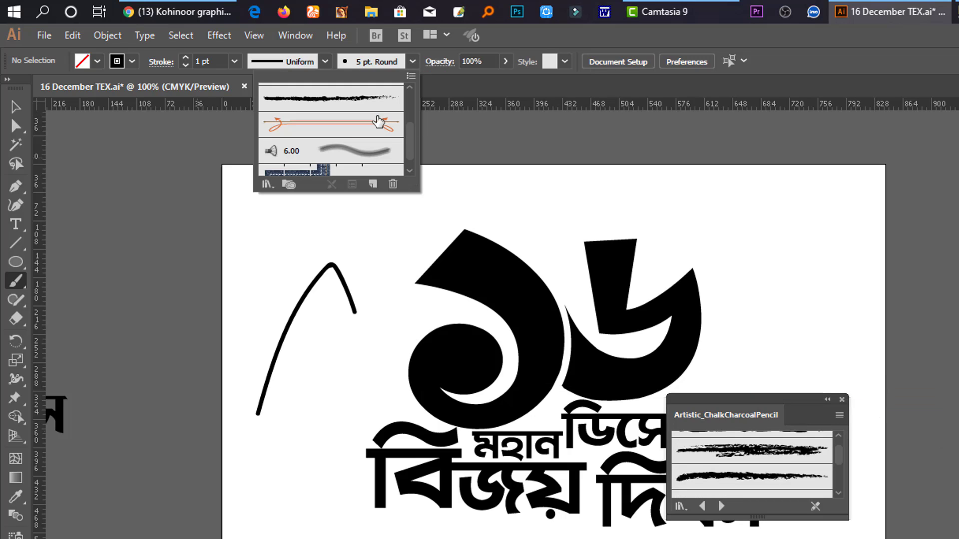
Step: Open the Artistic_Ink and Artistic_Paintbrush brush libraries as well, and move the library window aside
click(411, 75)
mouse_move(499, 356)
mouse_move(649, 373)
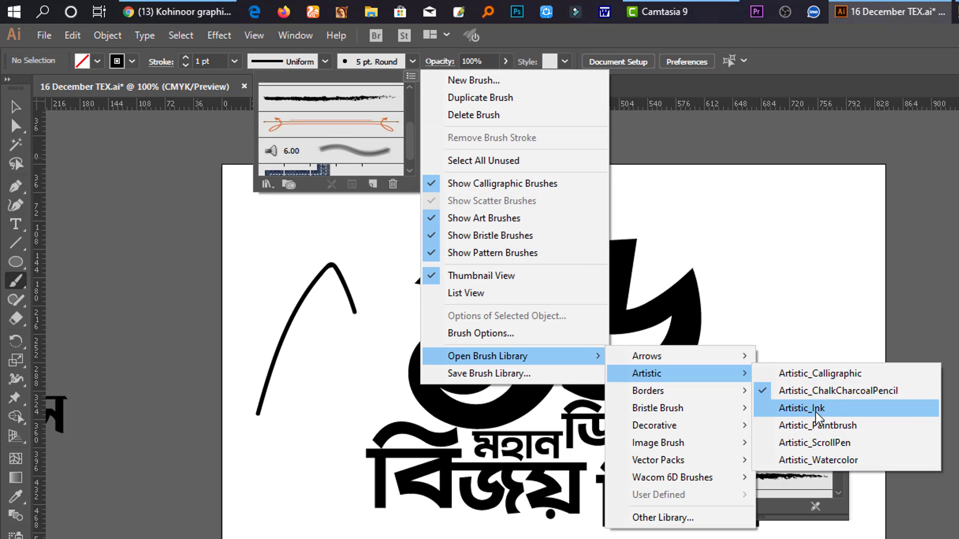
click(815, 409)
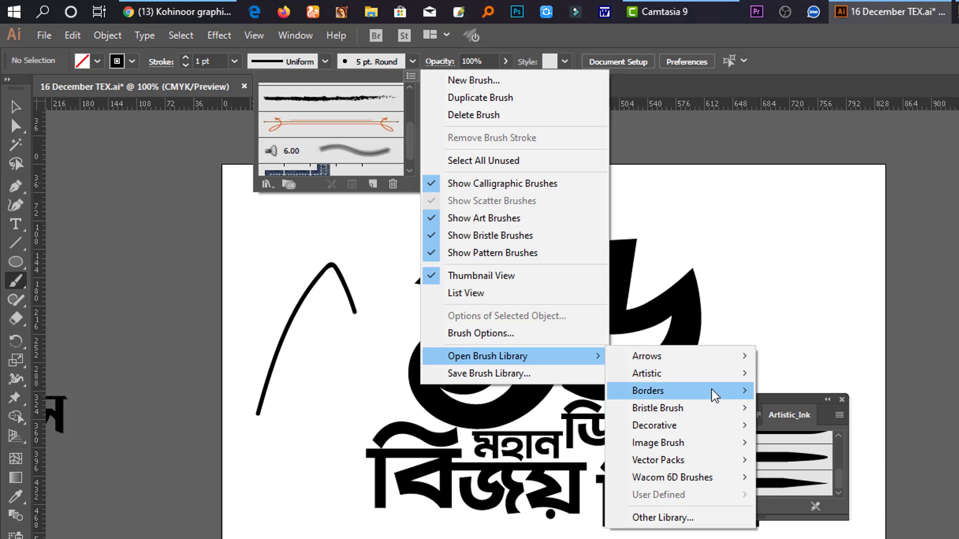
mouse_move(649, 374)
click(829, 425)
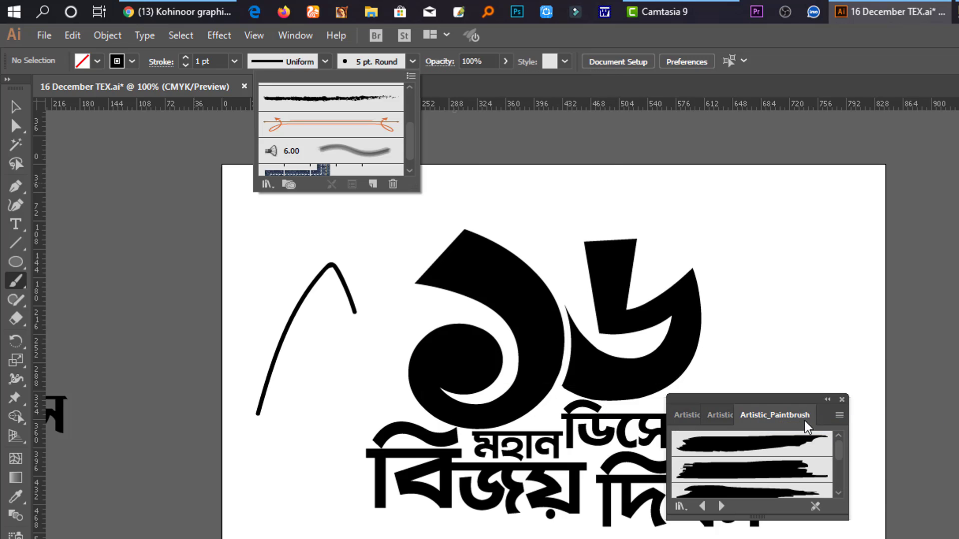
click(779, 404)
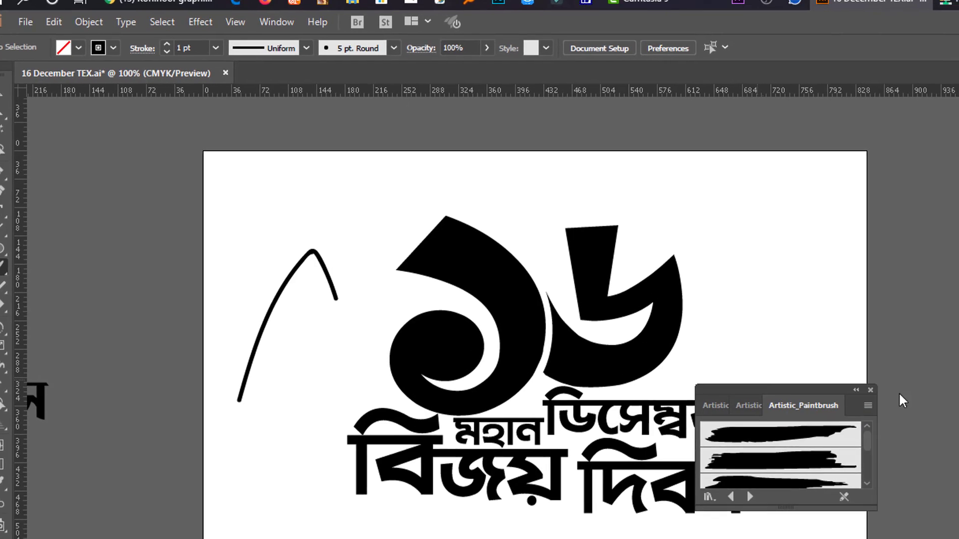
key(f)
drag(931, 431, 939, 451)
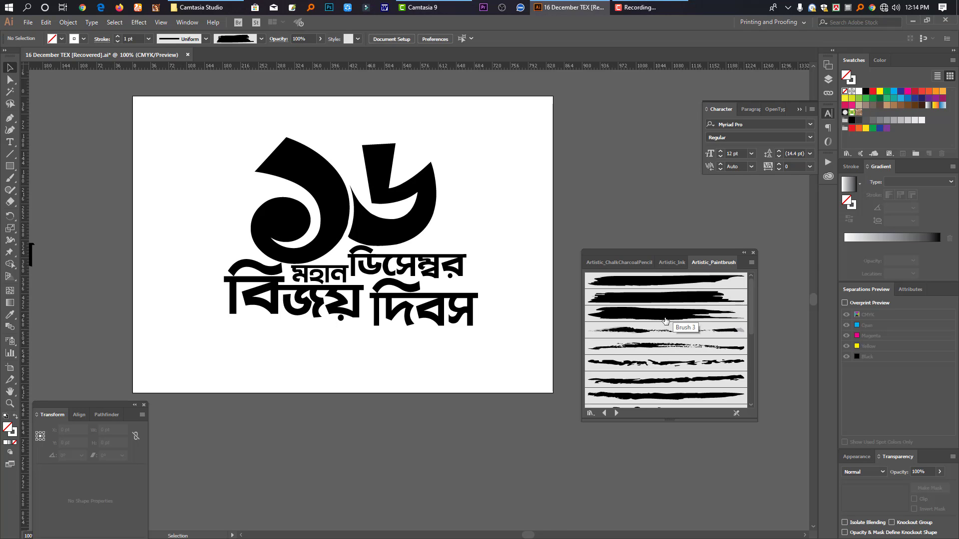
Step: Place two rough paint-stroke shapes from the Artistic_Paintbrush library below the lettering, a short one above a long one
drag(671, 303, 328, 344)
mouse_move(631, 318)
mouse_down()
mouse_move(351, 369)
mouse_move(406, 374)
mouse_up()
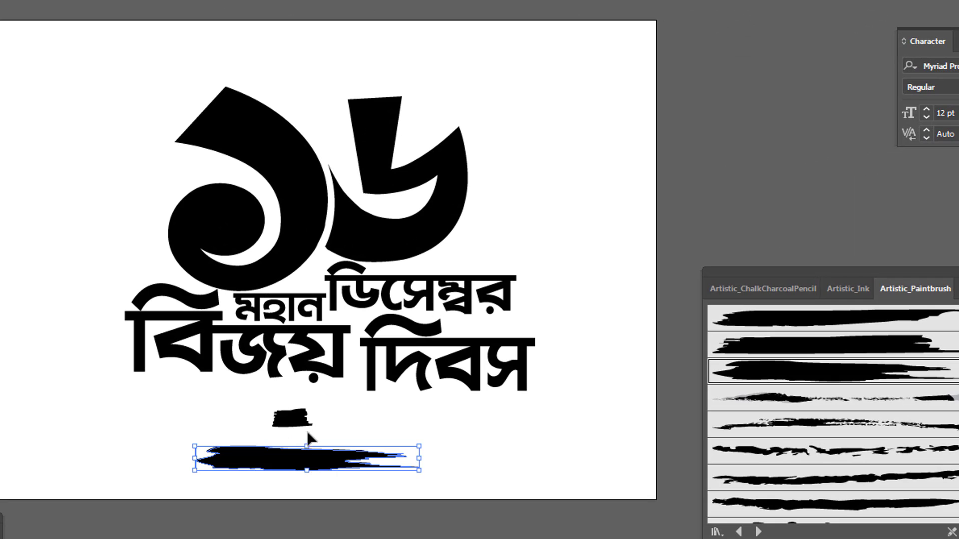
Step: Enlarge the short rough paint stroke and fill it green, clearing both strokes from below the lettering
click(299, 422)
drag(307, 418, 420, 422)
mouse_move(297, 430)
mouse_down()
mouse_move(297, 450)
mouse_move(325, 492)
mouse_move(317, 488)
mouse_up()
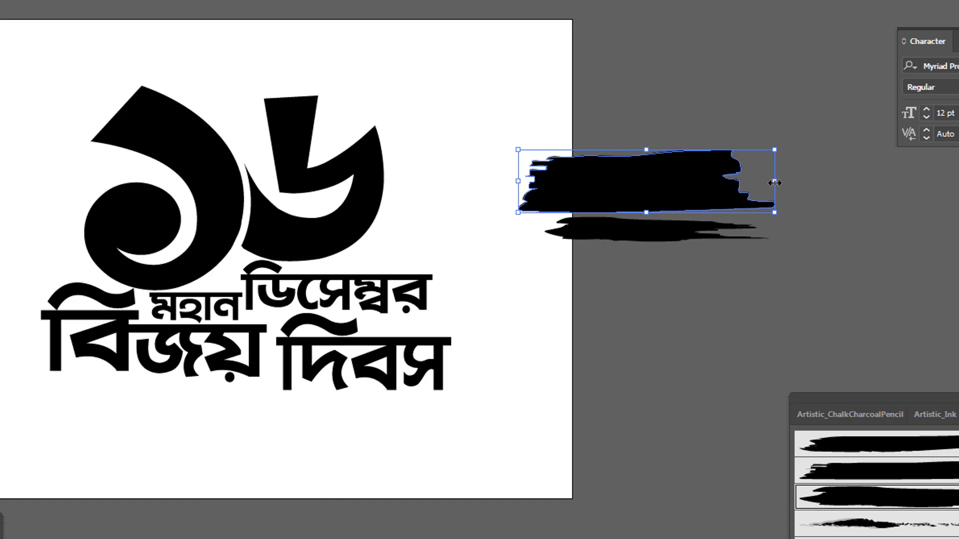
mouse_move(774, 183)
mouse_down()
mouse_move(824, 195)
mouse_move(392, 112)
mouse_move(390, 125)
mouse_move(490, 124)
mouse_up()
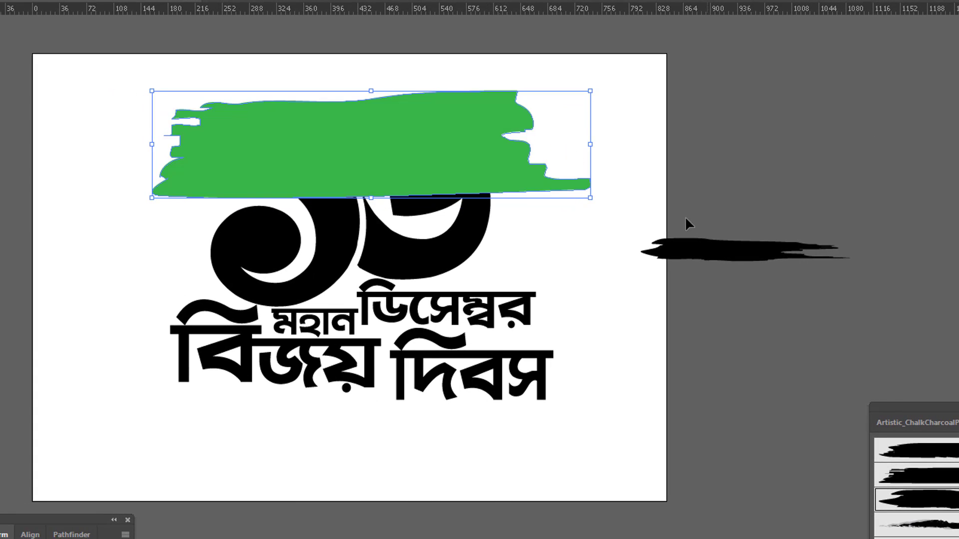
Step: Move the green stroke onto blank canvas beyond the artboard, lower the thin black stroke, and hide the artboard edges
drag(744, 255, 744, 345)
mouse_move(445, 143)
mouse_down()
mouse_move(880, 200)
mouse_move(894, 259)
mouse_up()
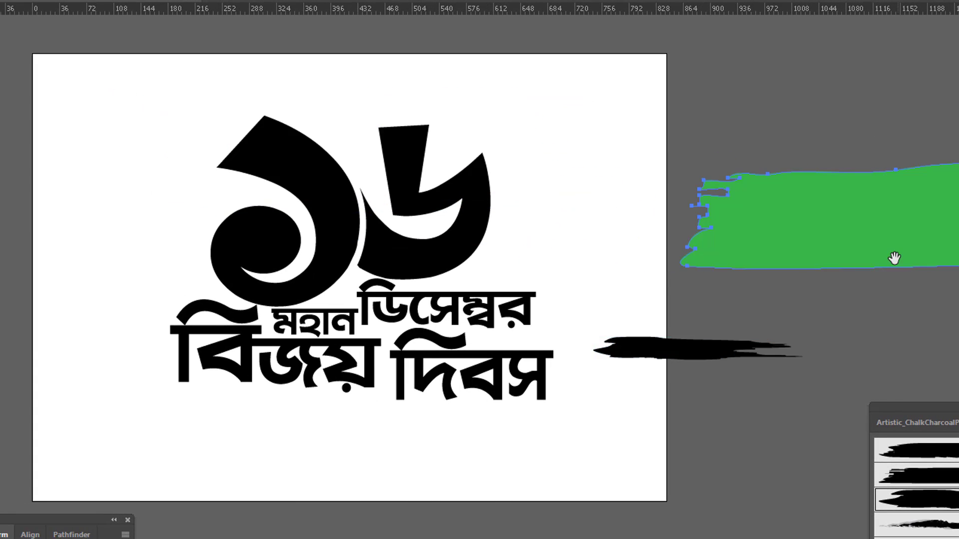
scroll(463, 248, right, 10)
mouse_move(462, 247)
mouse_down()
mouse_move(562, 228)
mouse_move(560, 193)
mouse_up()
key(ctrl+shift+h)
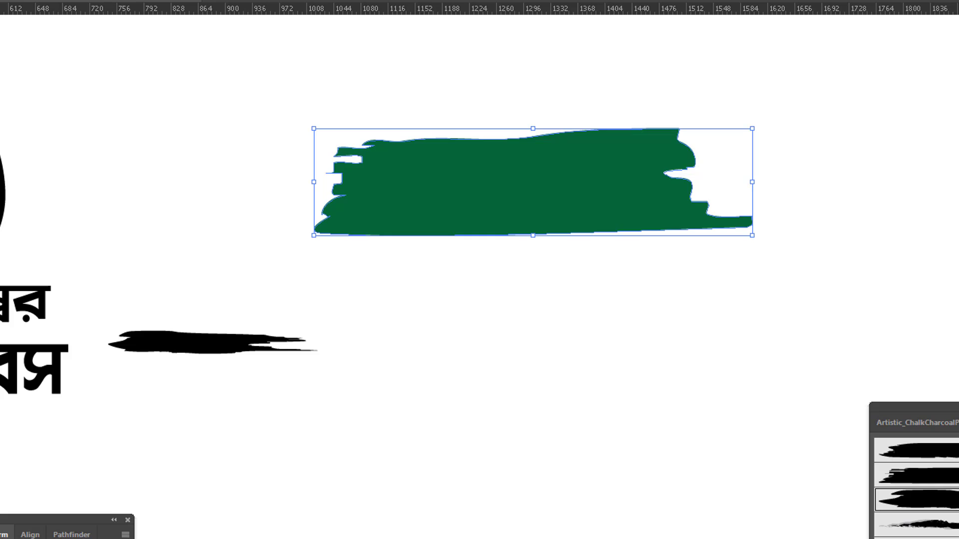
Step: Undo the trial changes to the large stroke and fill it with a medium green
key(ctrl+z)
alt+drag(570, 205, 576, 247)
key(ctrl+z)
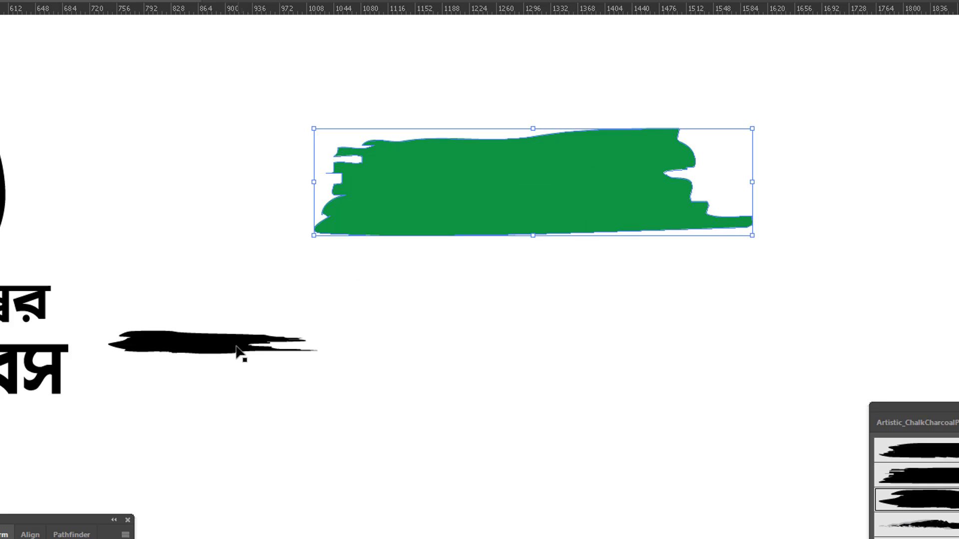
Step: Enlarge the thin black stroke to about 695 × 76 pt across the green stroke's lower part and fill it red
click(229, 352)
mouse_move(229, 352)
mouse_down()
mouse_move(527, 224)
mouse_move(502, 245)
mouse_up()
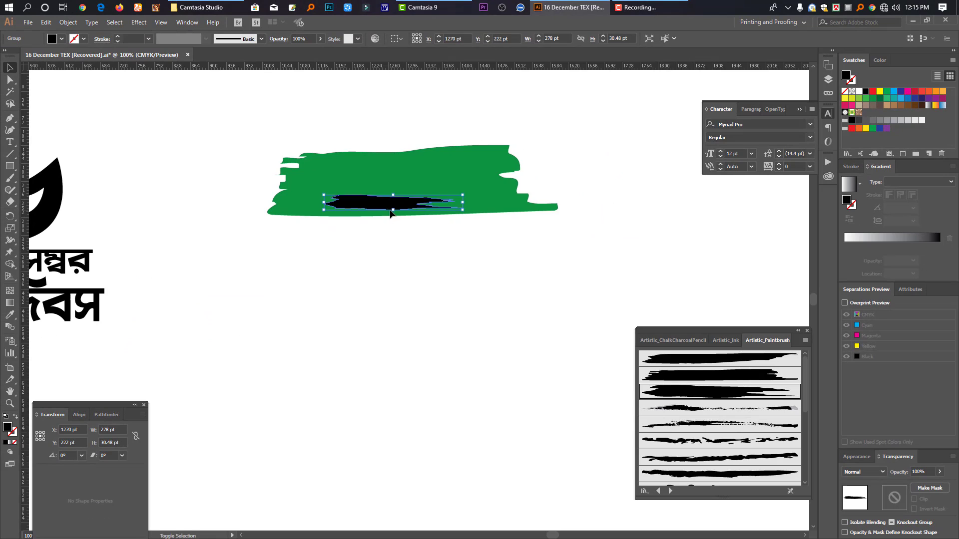
shift+drag(390, 213, 435, 214)
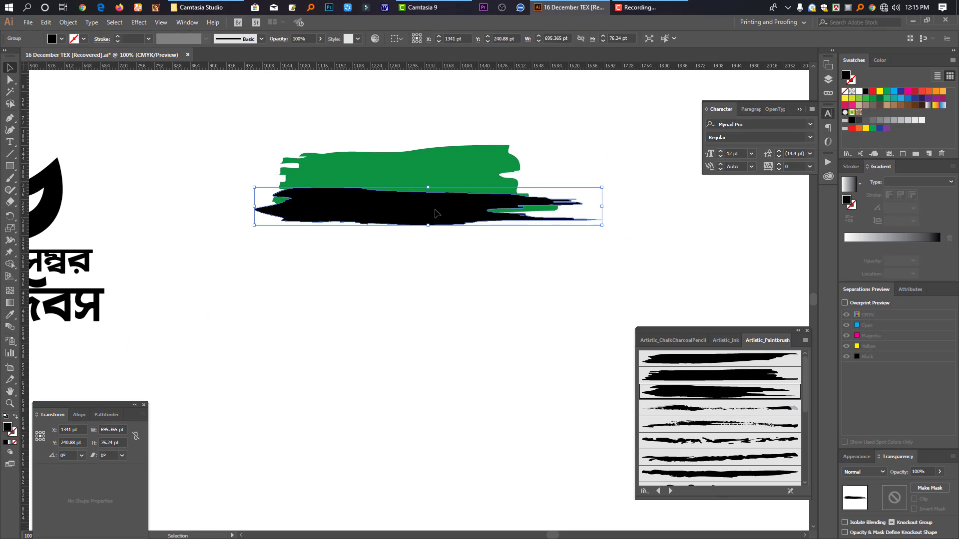
click(873, 92)
click(456, 247)
Step: Stretch the red stroke downward to a height of about 96 pt, keeping its width
click(440, 178)
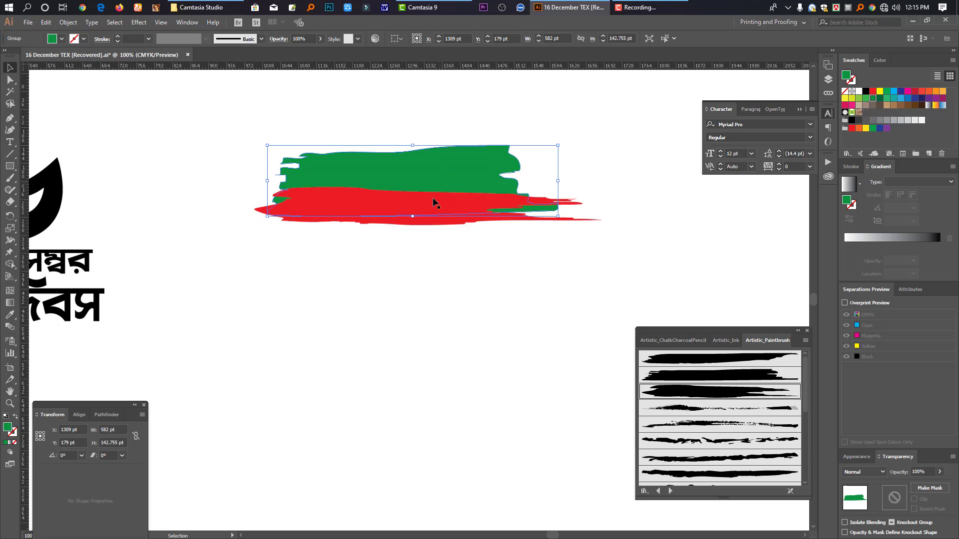
click(420, 225)
drag(424, 227, 428, 236)
Step: Place two copies of the green stroke, about 119 pt high, below the red one and fill the upper copy light green
drag(464, 173, 458, 288)
mouse_move(412, 258)
mouse_down()
mouse_move(413, 270)
mouse_move(507, 272)
mouse_up()
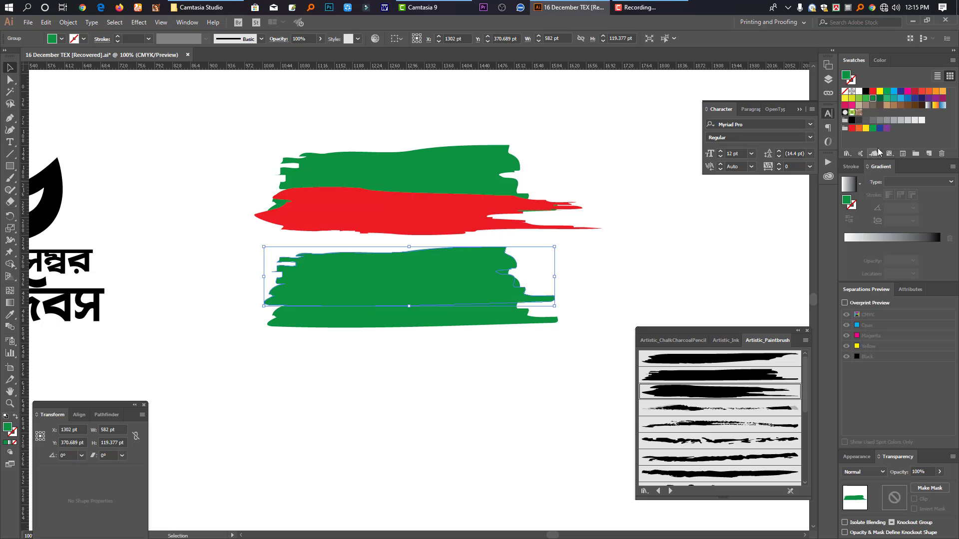
click(866, 99)
Step: Duplicate the red stroke directly below itself and darken the copy by setting its cyan to 18%
mouse_move(428, 209)
mouse_down()
mouse_move(426, 258)
mouse_move(546, 243)
mouse_up()
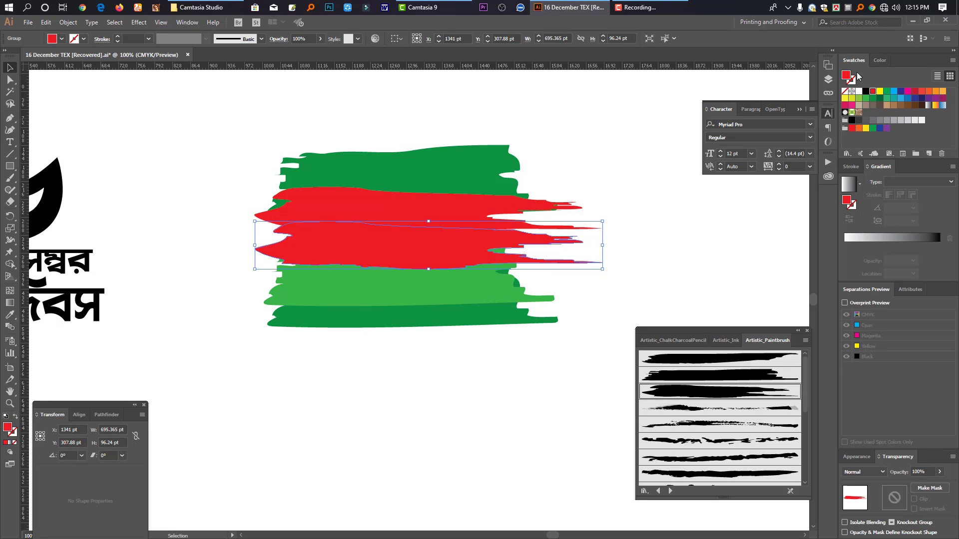
click(879, 59)
click(883, 77)
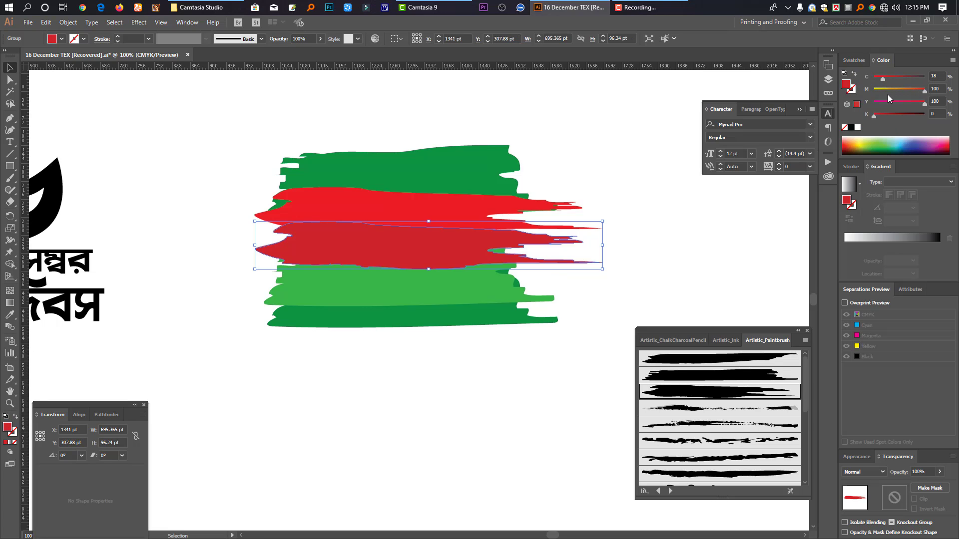
click(464, 357)
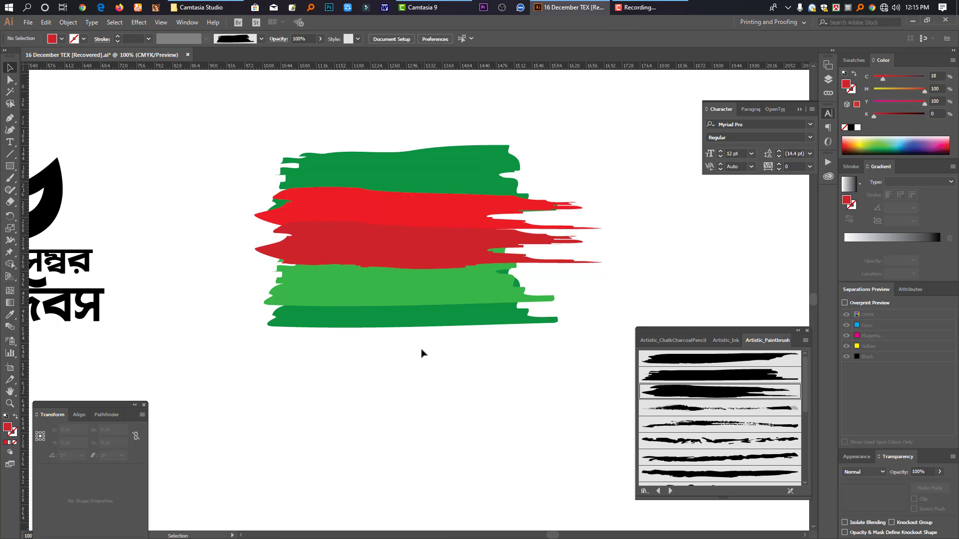
Step: Swap the vertical order of the dark red and light green strokes so the light green one sits above
click(435, 321)
drag(428, 259, 423, 293)
mouse_move(484, 256)
mouse_down()
mouse_move(487, 221)
mouse_move(483, 239)
mouse_up()
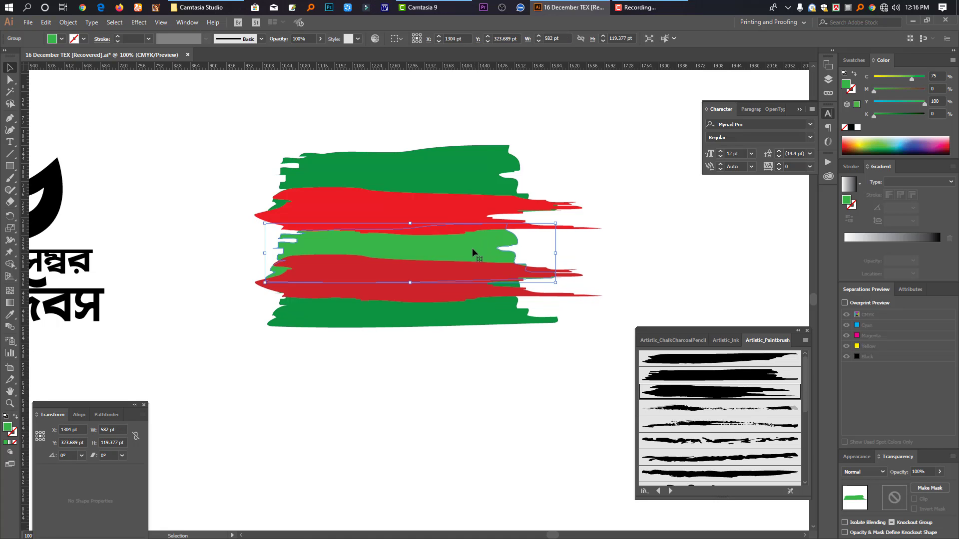
Step: Recolour the light green stroke dark red with the Eyedropper and fill the original dark red stroke below it light green
click(11, 315)
click(421, 273)
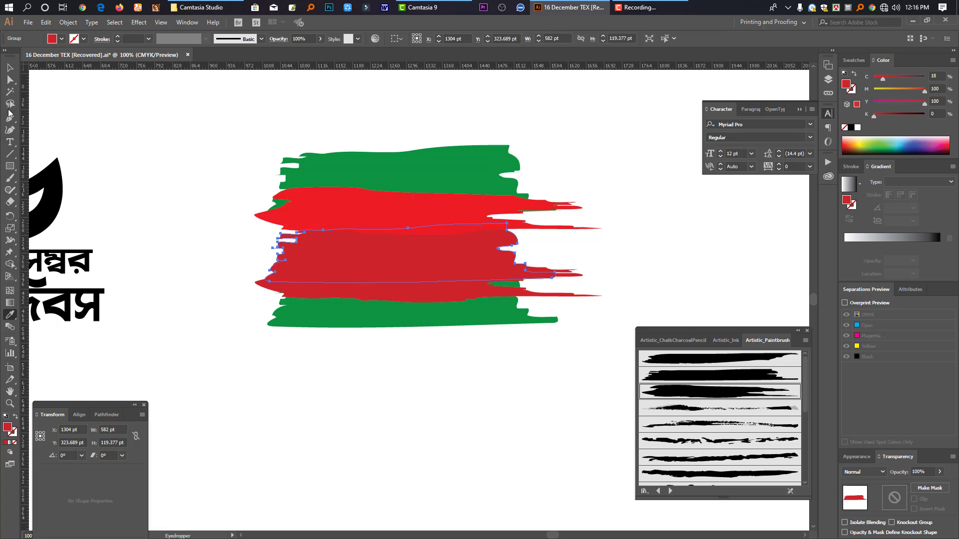
click(9, 69)
click(368, 293)
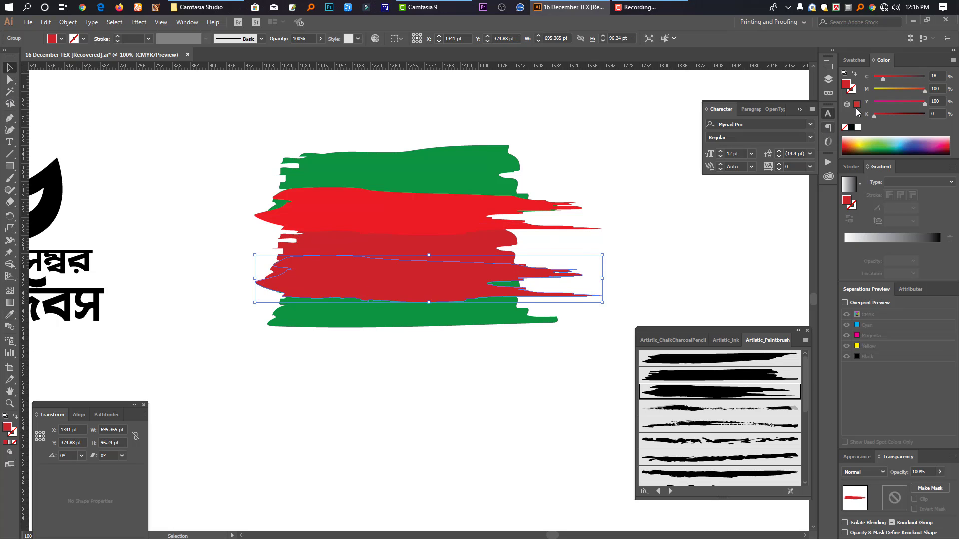
click(855, 60)
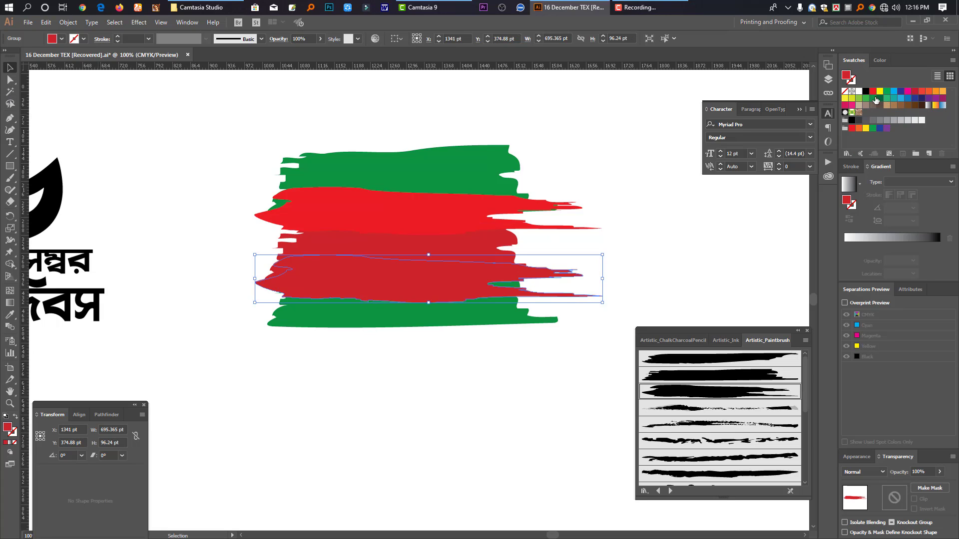
click(866, 98)
mouse_move(441, 365)
mouse_down()
mouse_move(455, 370)
mouse_move(342, 152)
mouse_up()
key(ctrl+minus)
click(464, 419)
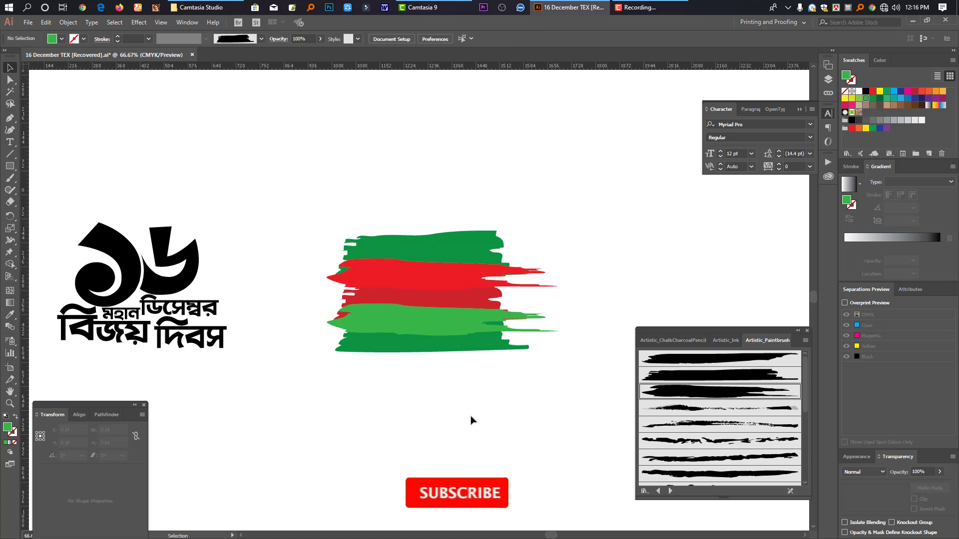
click(441, 330)
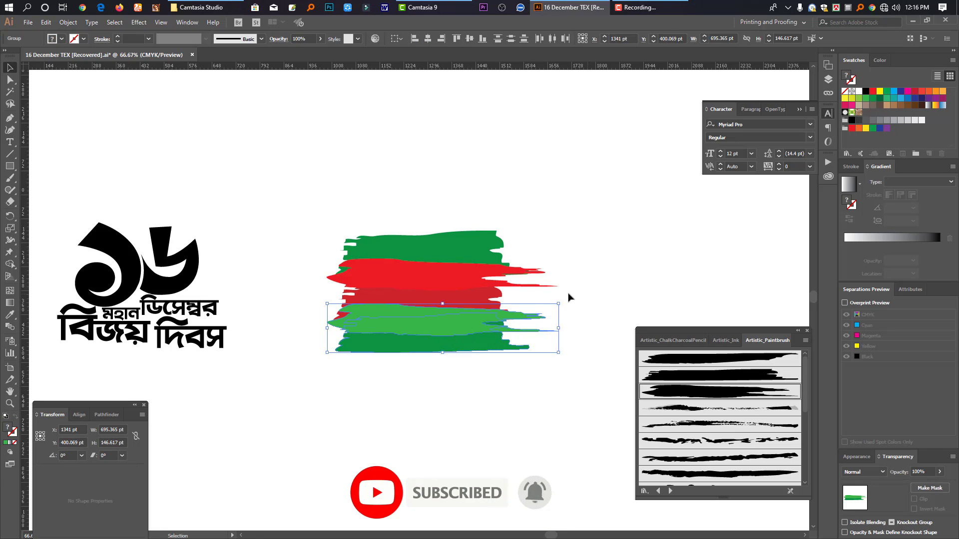
drag(463, 390, 422, 325)
drag(548, 312, 551, 313)
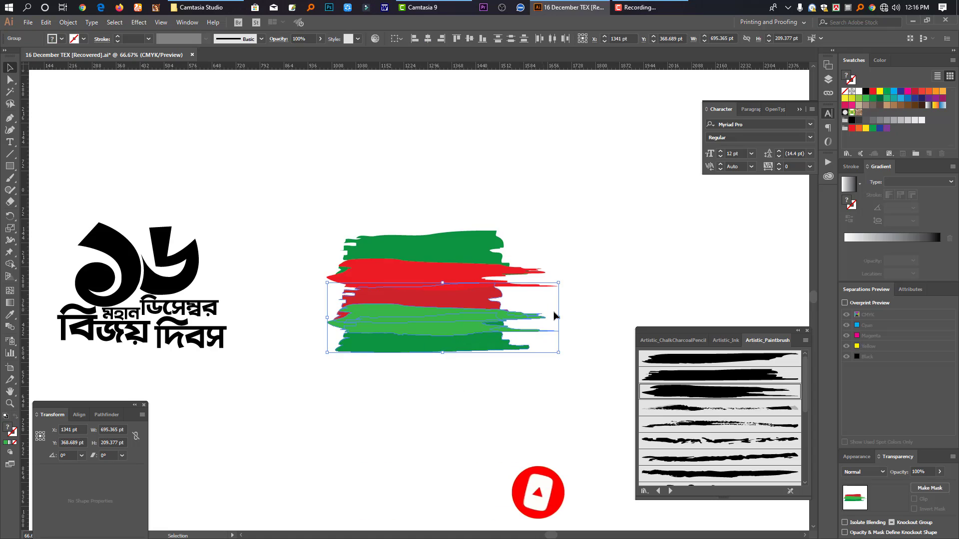
click(450, 367)
click(451, 327)
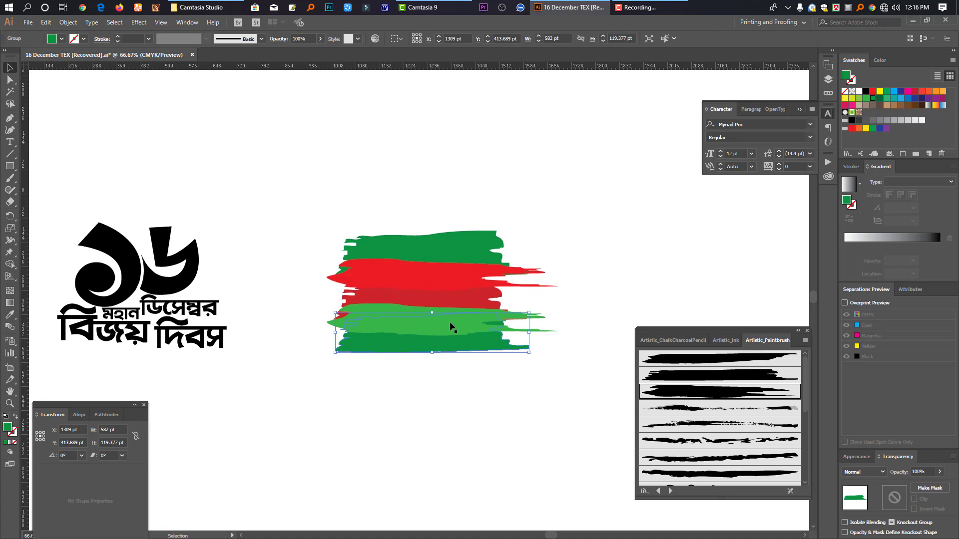
shift+click(475, 300)
click(561, 312)
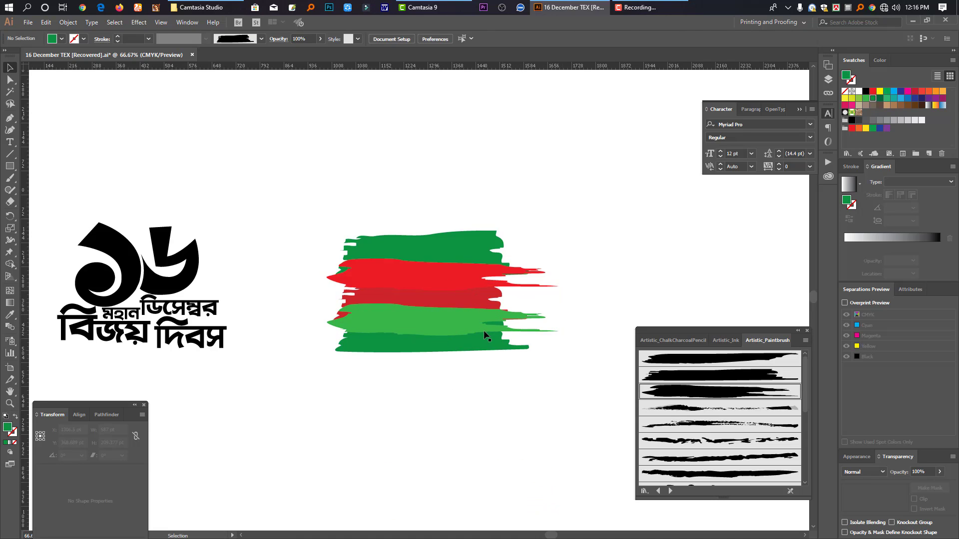
Step: Rotate the top green stroke and the light green stroke 180° and return each to its place in the stack
click(476, 329)
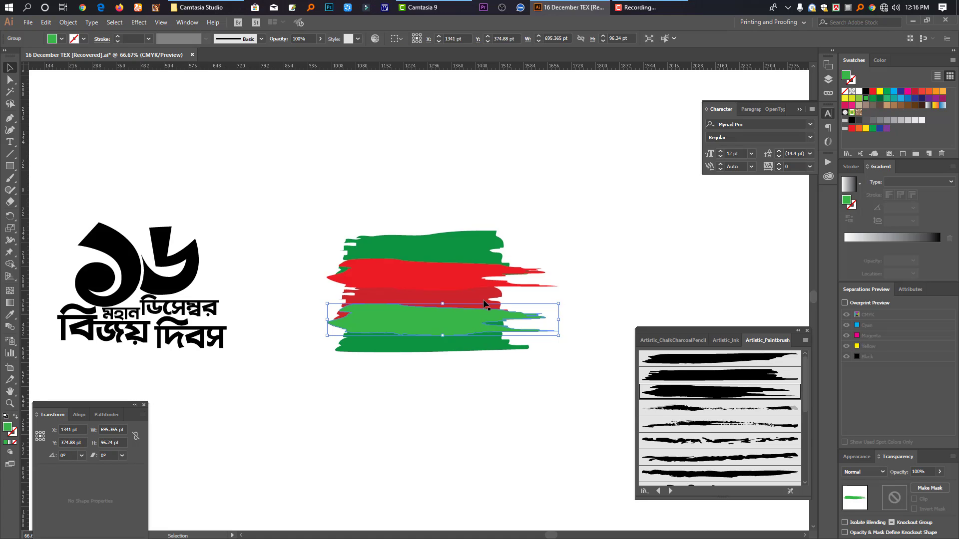
shift+click(481, 254)
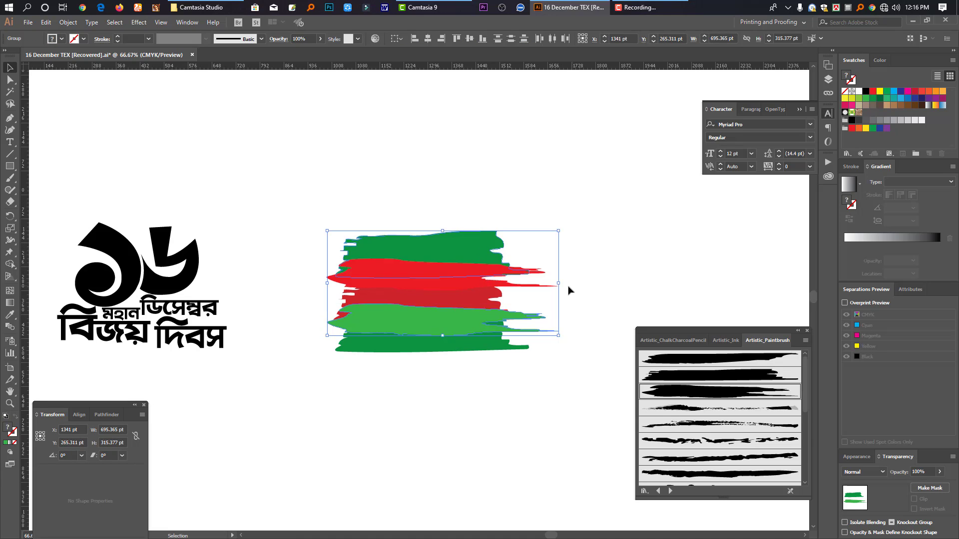
mouse_move(564, 282)
mouse_down()
mouse_move(396, 396)
mouse_move(266, 349)
mouse_move(300, 300)
mouse_move(357, 379)
mouse_up()
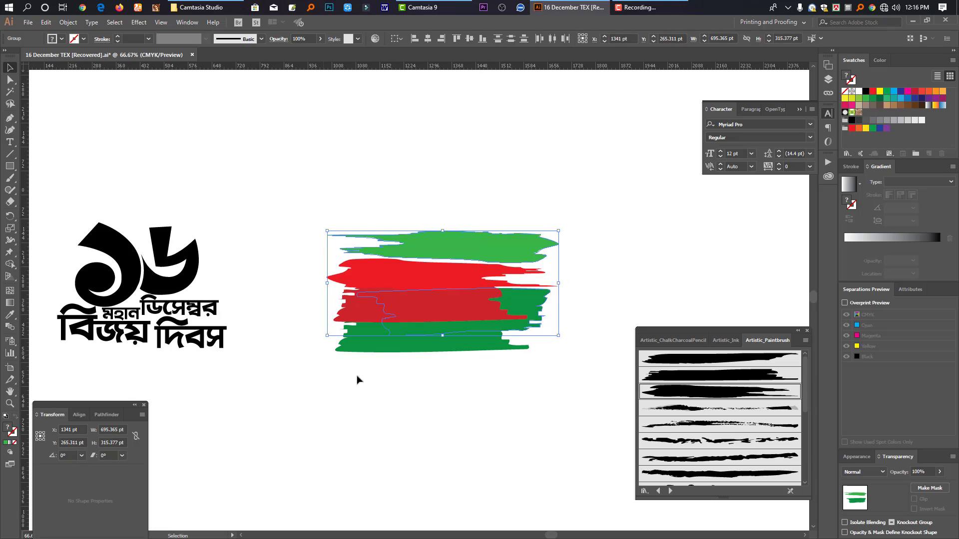
click(428, 427)
mouse_move(511, 246)
mouse_down()
mouse_move(527, 305)
mouse_move(517, 324)
mouse_move(458, 318)
mouse_up()
click(493, 374)
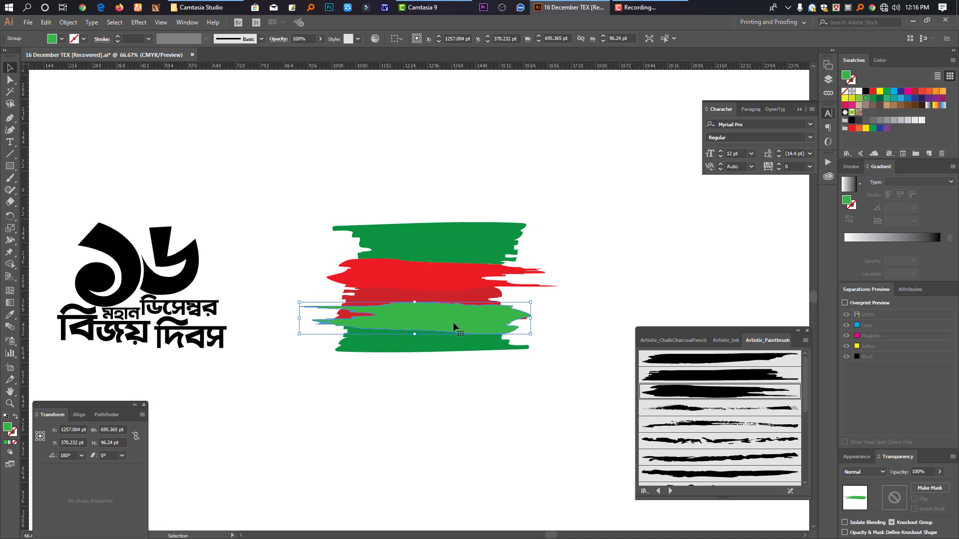
click(457, 397)
Step: Place the whole brush-stroke stack behind the ১৬ ডিসেম্বর lettering, enlarged to about 875 × 438 pt
mouse_move(386, 188)
mouse_down()
mouse_move(502, 348)
mouse_move(464, 385)
mouse_up()
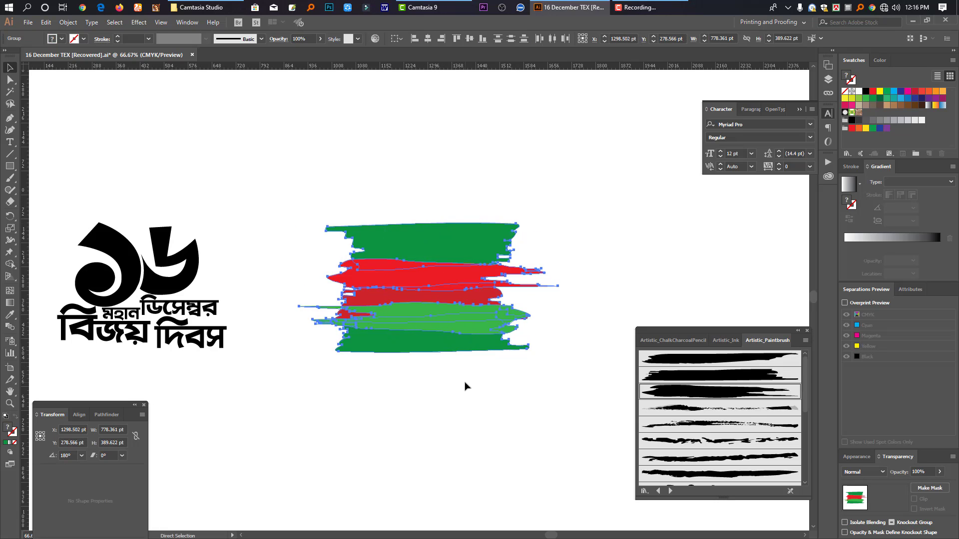
key(ctrl+space)
scroll(393, 390, left, 3)
drag(523, 342, 310, 368)
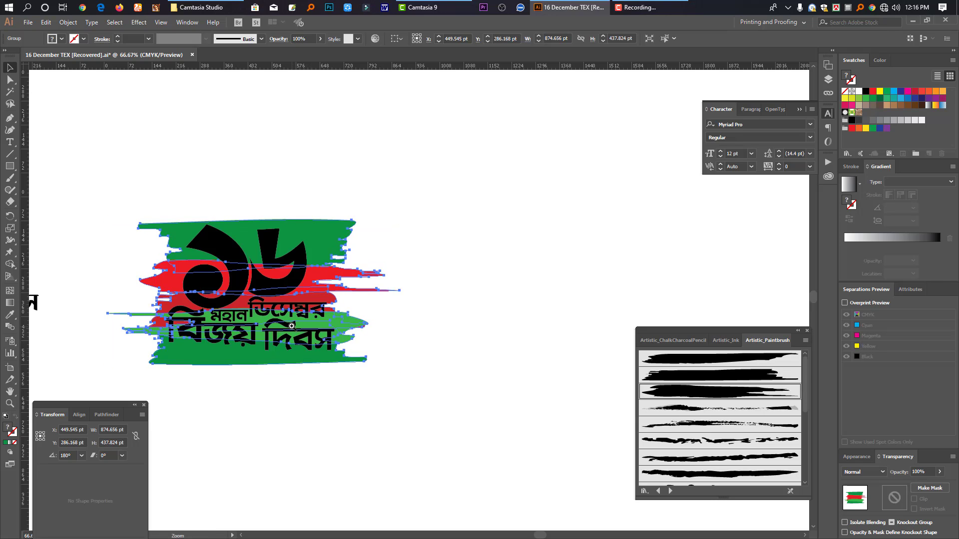
key(ctrl+=)
key(Up)
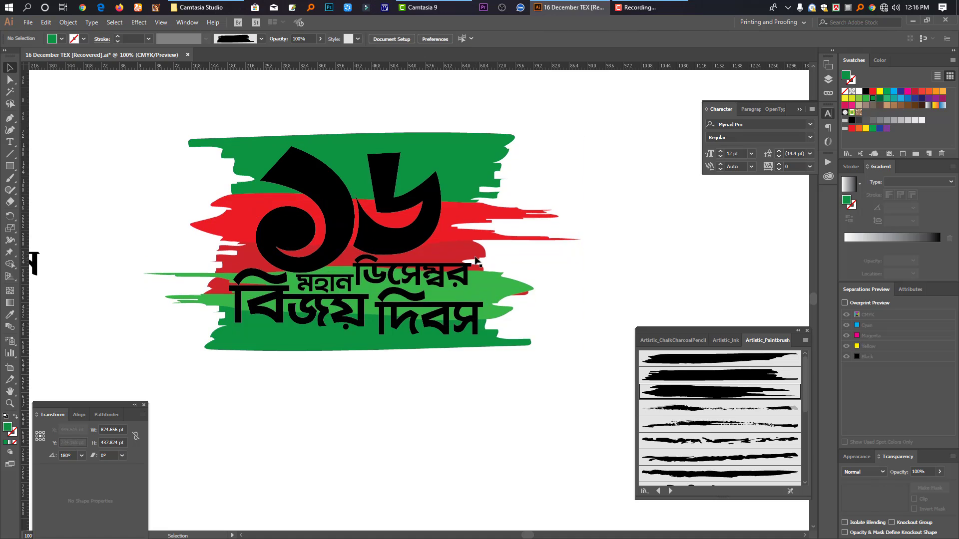
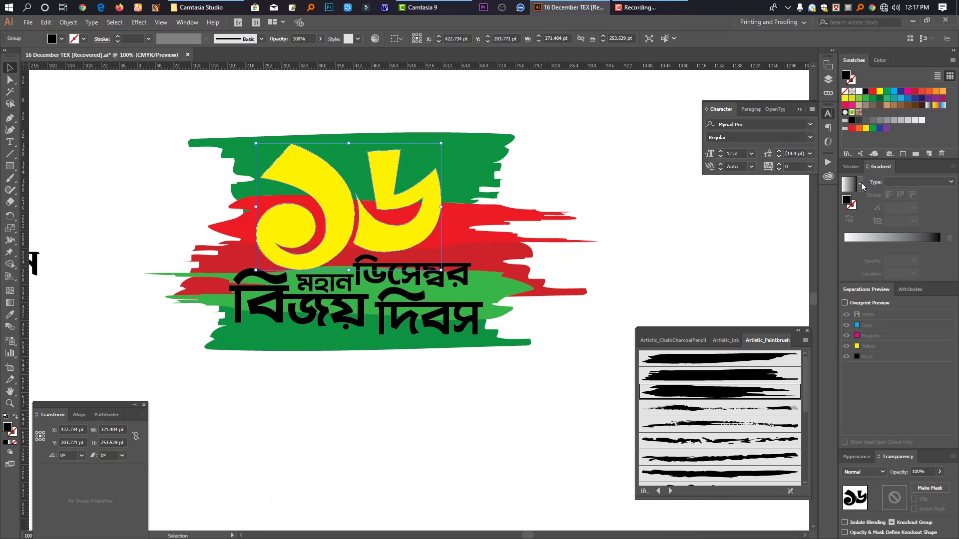
Step: Add an 8 pt black outline with round caps and round corners to the yellow ১৬ digits
click(854, 205)
click(852, 166)
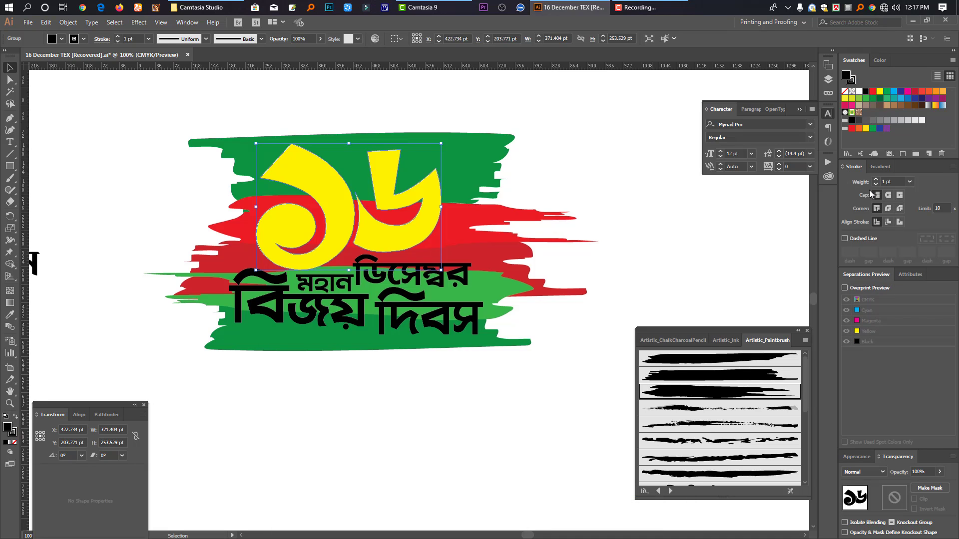
click(876, 180)
click(877, 179)
click(876, 180)
click(876, 180)
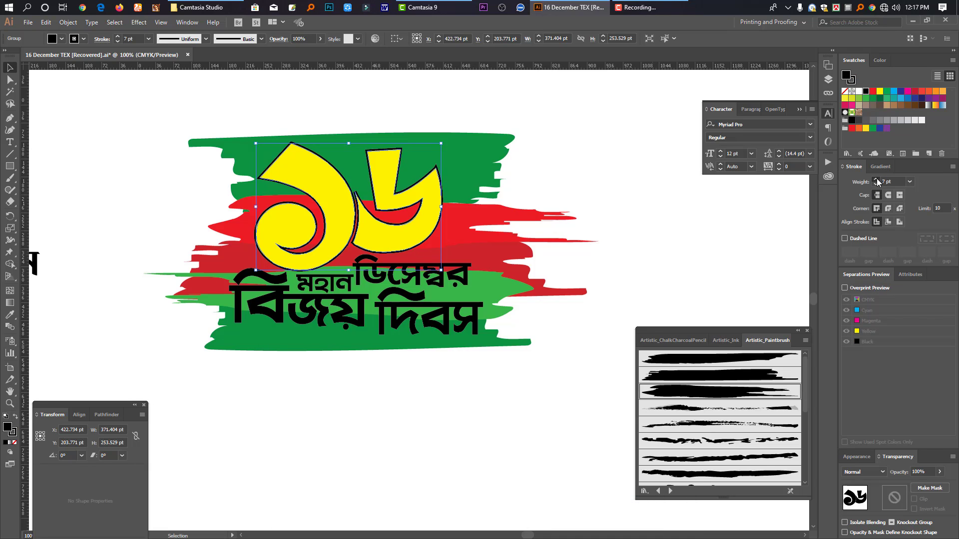
click(876, 179)
click(888, 208)
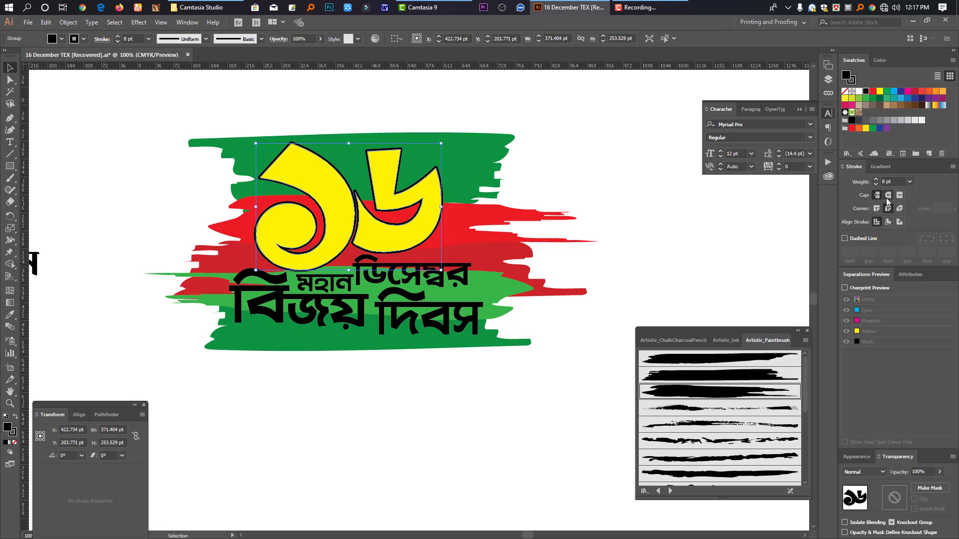
click(681, 207)
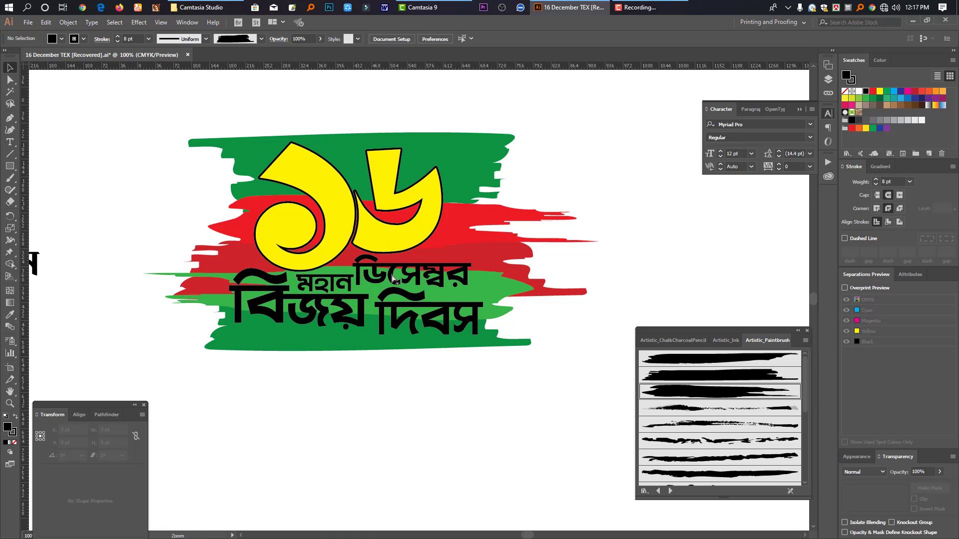
Step: Nudge the words বিজয় and দিবস together slightly downward, away from মহান and ডিসেম্বর
click(393, 279)
click(424, 360)
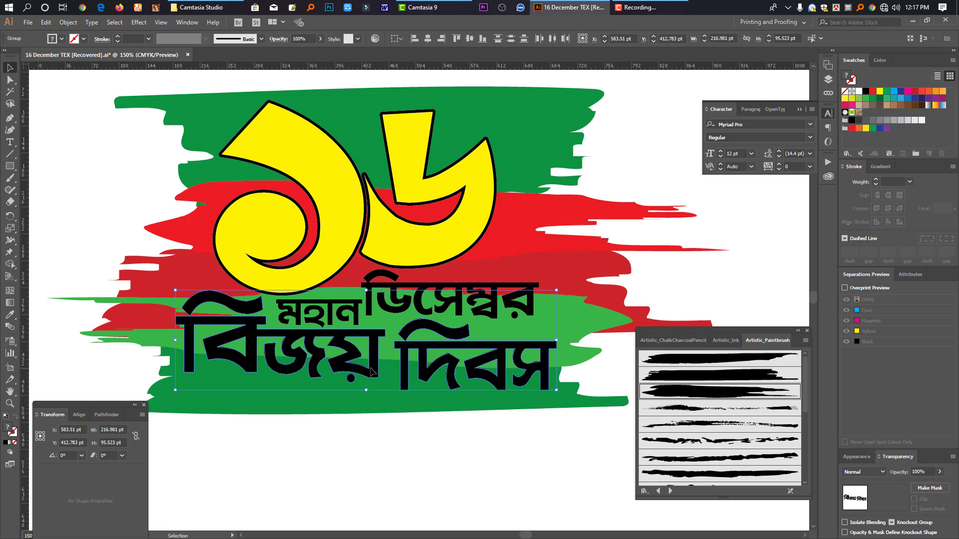
key(Down)
key(Down)
key(Down)
key(Down)
key(Down)
key(Down)
key(Down)
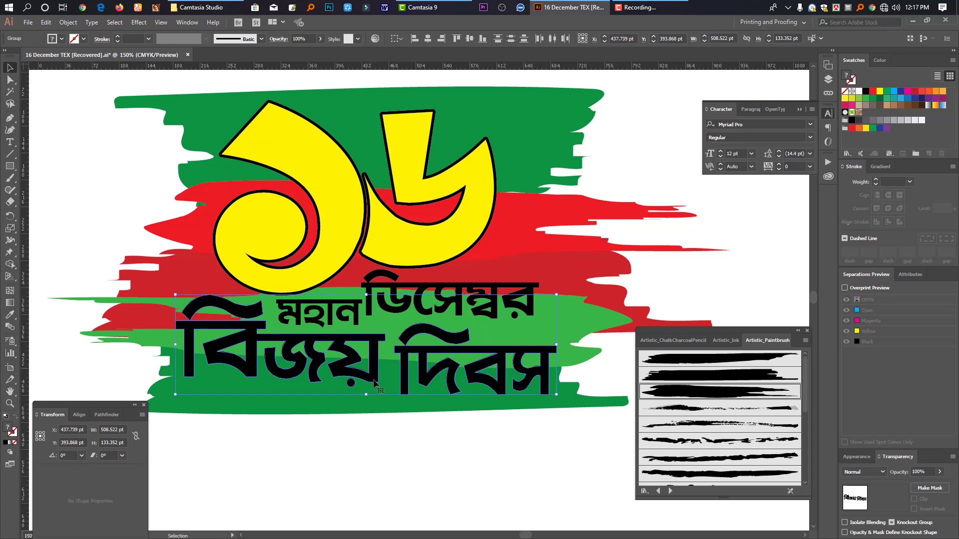
Step: Stretch the words বিজয় and দিবস slightly downward, one after the other, to make each of them taller
click(385, 439)
click(375, 382)
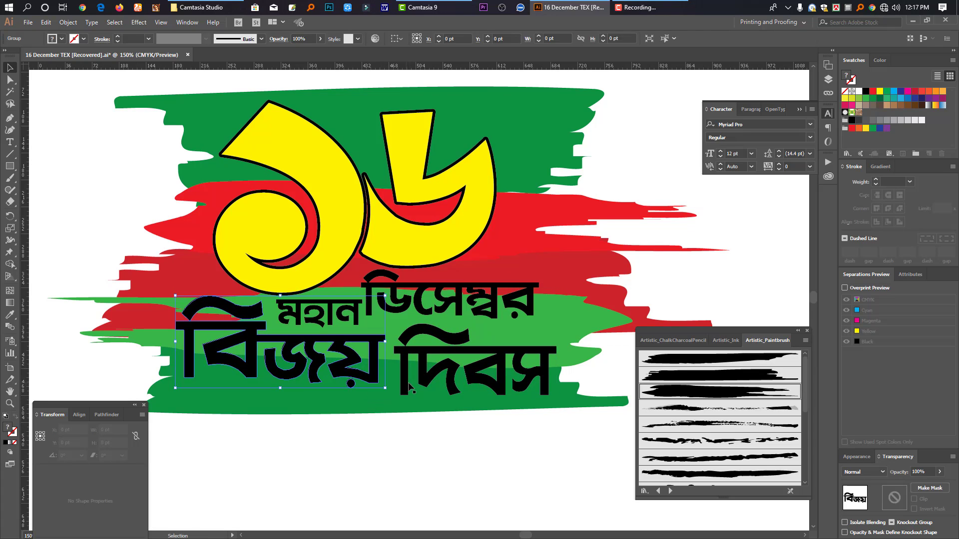
drag(282, 391, 282, 405)
click(449, 393)
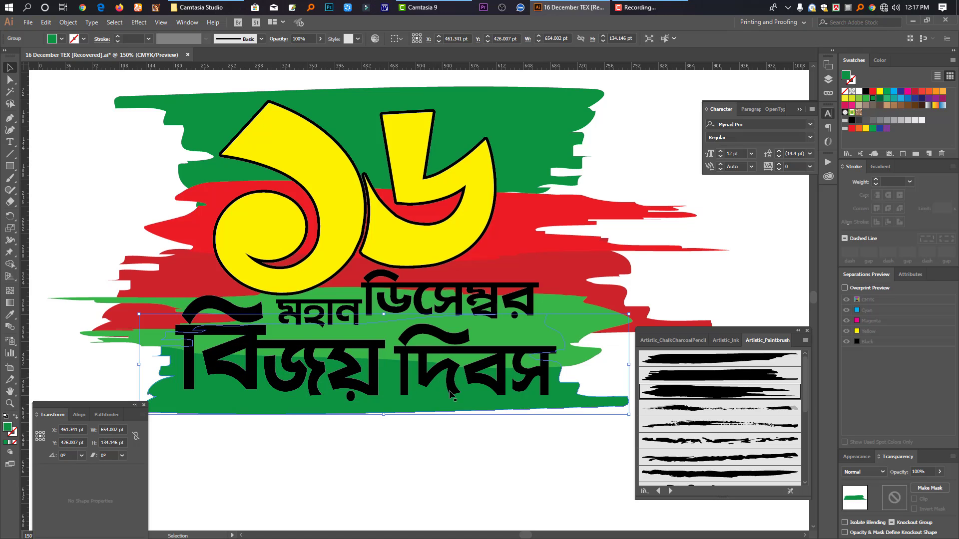
click(487, 384)
drag(475, 396, 474, 407)
Step: Widen the bottom dark green brush stroke to the right so it extends well beyond the word দিবস
key(Tab)
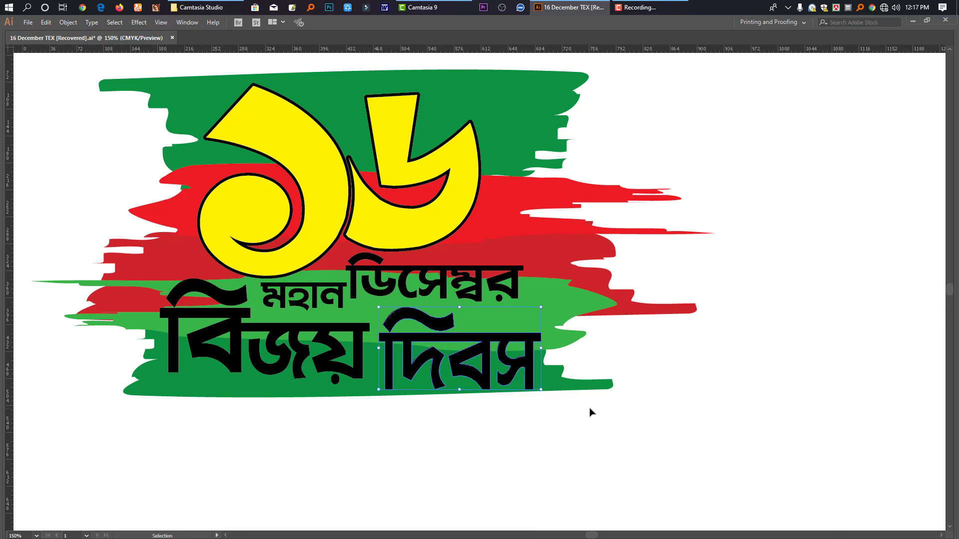
click(552, 379)
drag(617, 348, 683, 348)
click(574, 344)
click(589, 449)
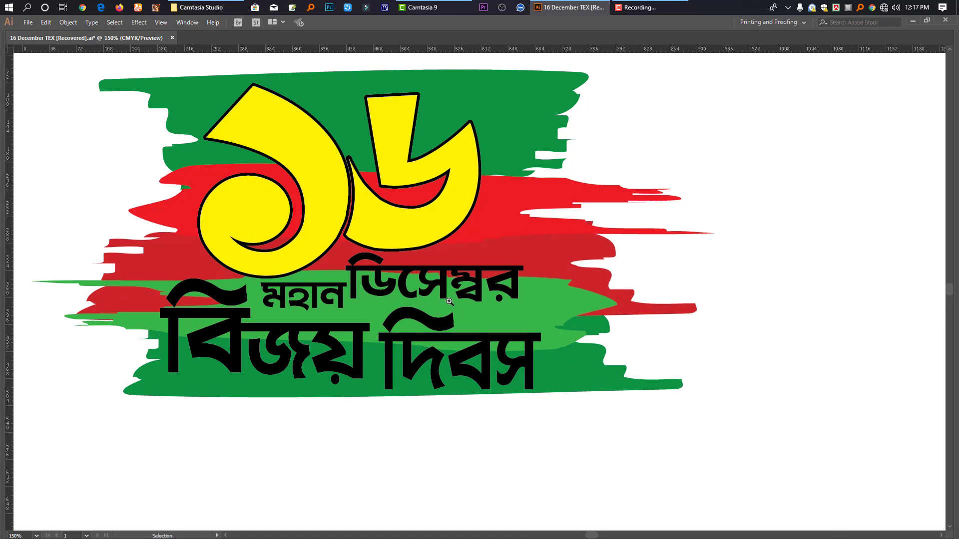
Step: Reduce the height of the word দিবস slightly from below and widen it a little to the right
key(ctrl+minus)
click(555, 293)
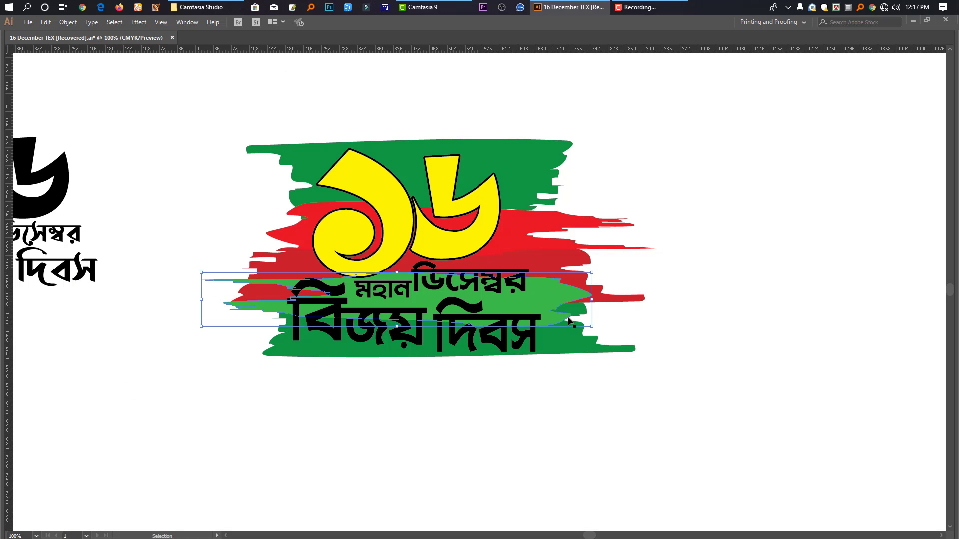
click(489, 351)
drag(487, 351, 488, 348)
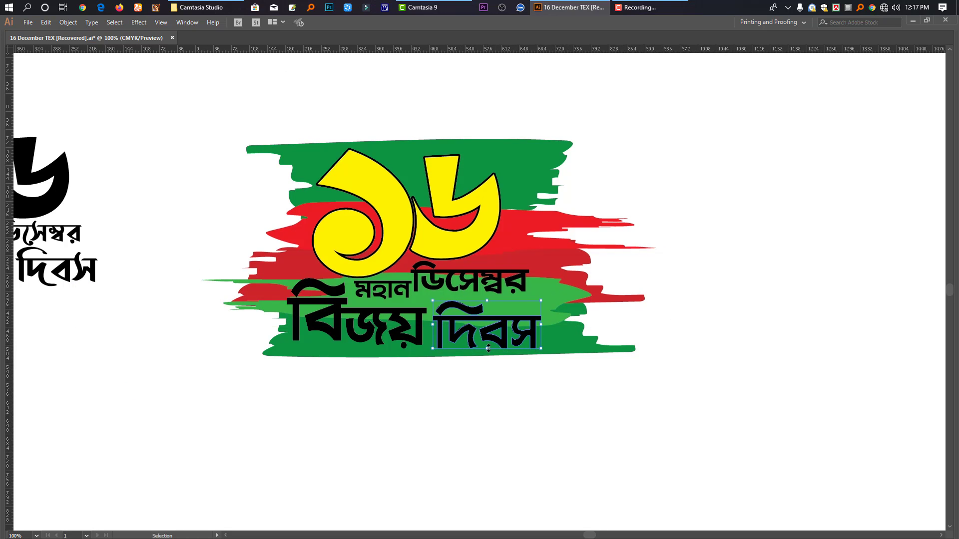
drag(542, 326, 550, 325)
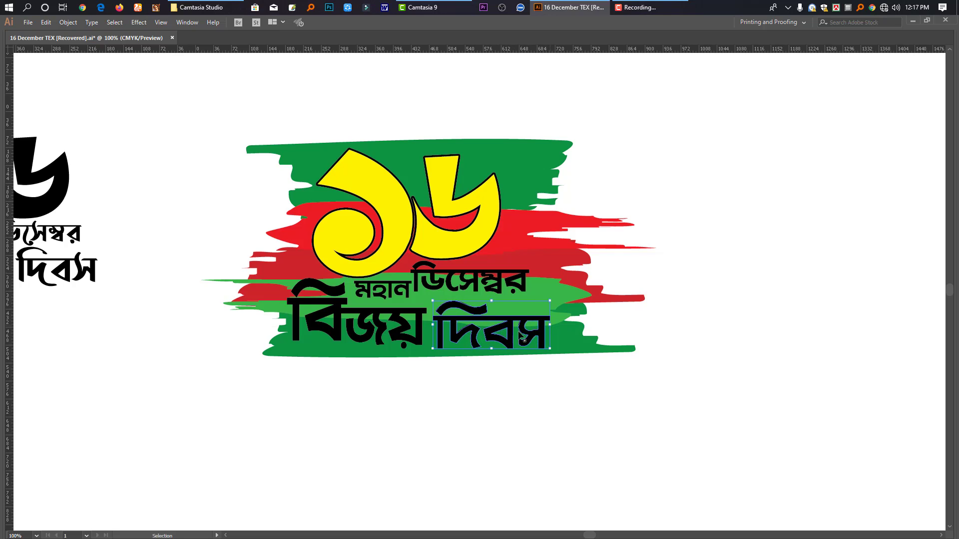
Step: Fill the words বিজয় and দিবস together with red
click(417, 339)
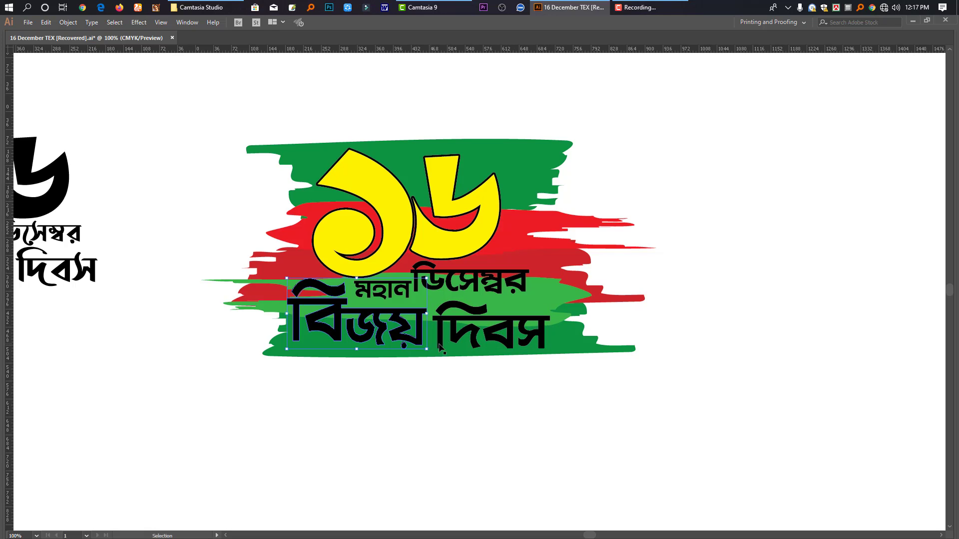
shift+click(471, 338)
key(ctrl+shift+o)
key(ctrl+plus)
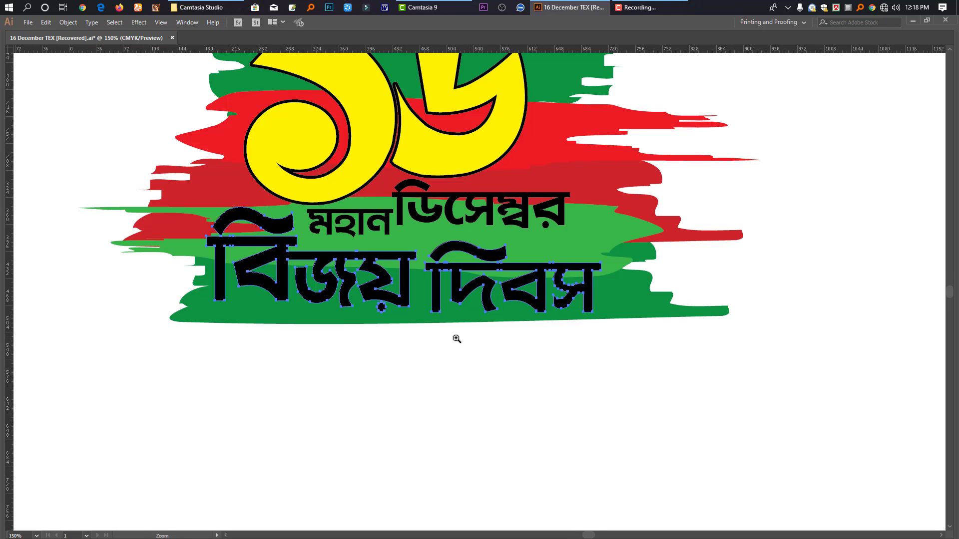
scroll(457, 336, up, 2)
key(v)
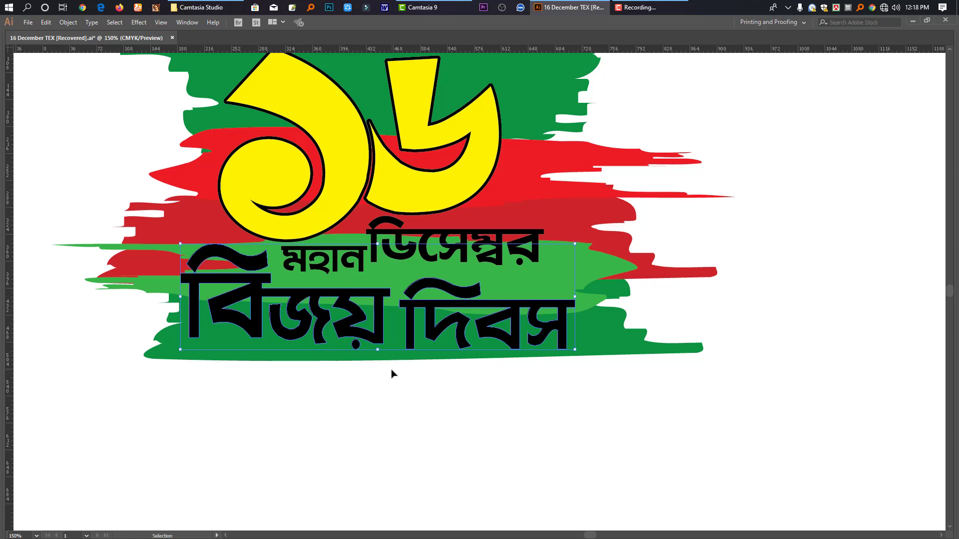
key(Tab)
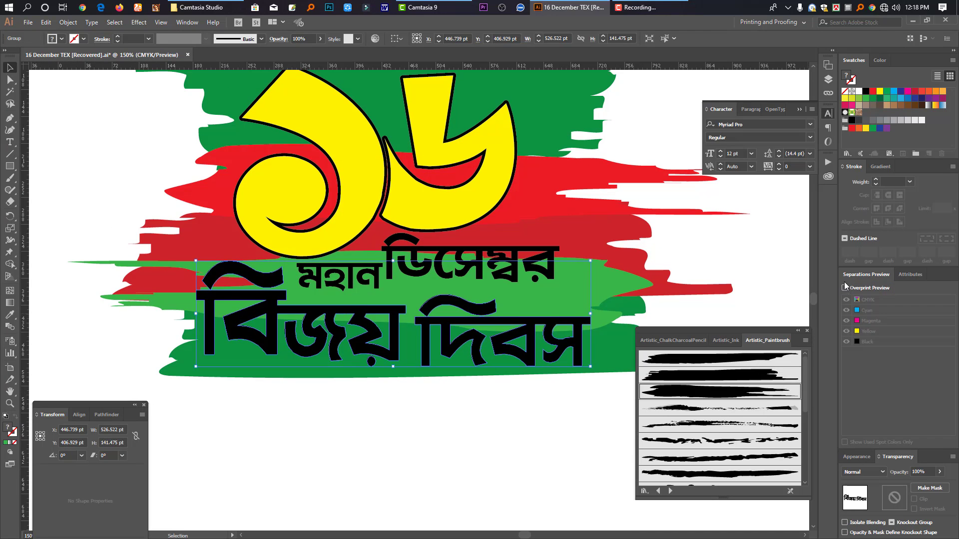
click(872, 90)
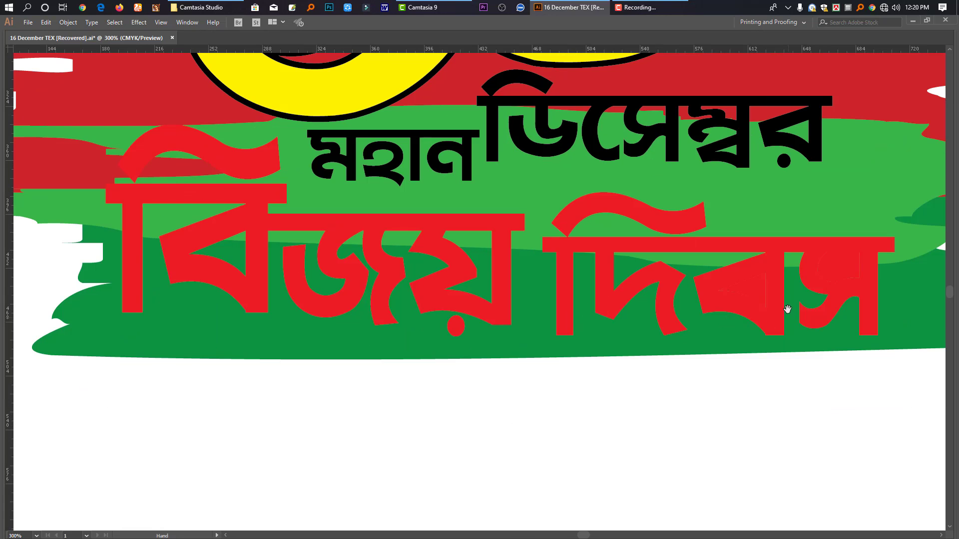
key(ctrl+shift+a)
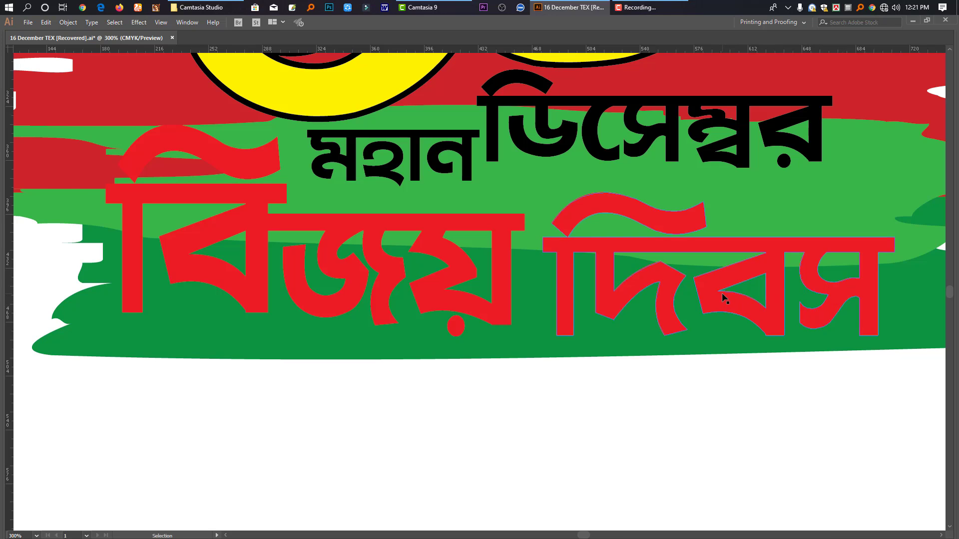
Step: In Outline view, narrow the counters of ব in both words and pull the inner corner of য় to the right
key(ctrl+y)
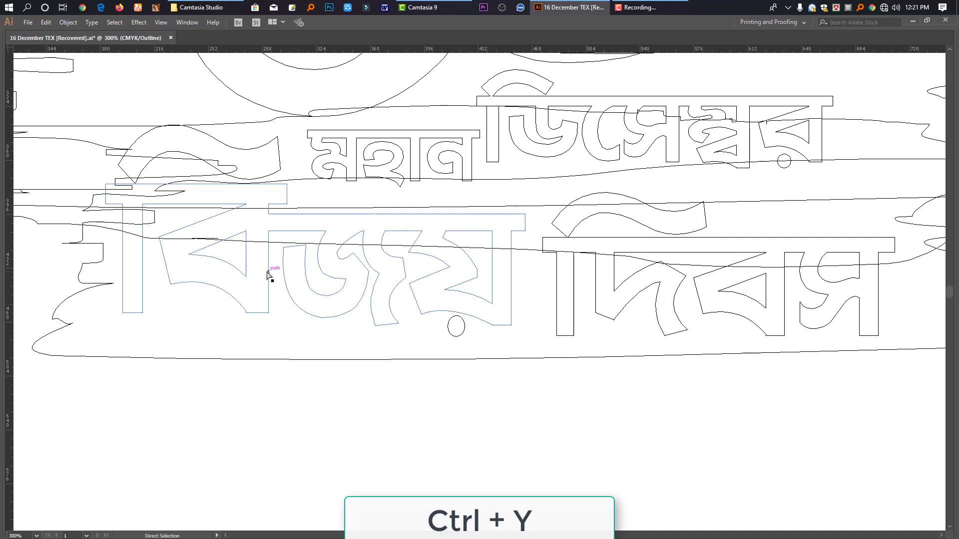
drag(188, 255, 210, 253)
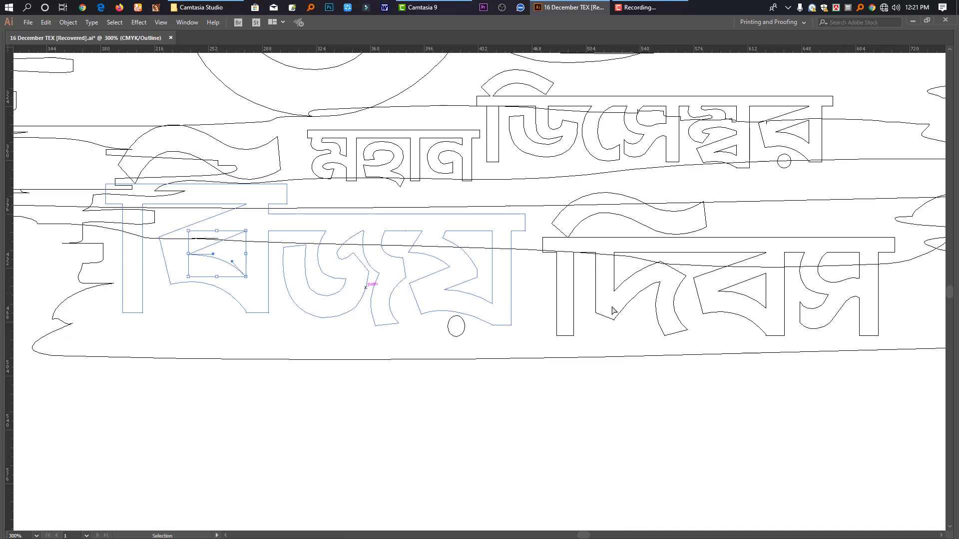
drag(716, 290, 736, 291)
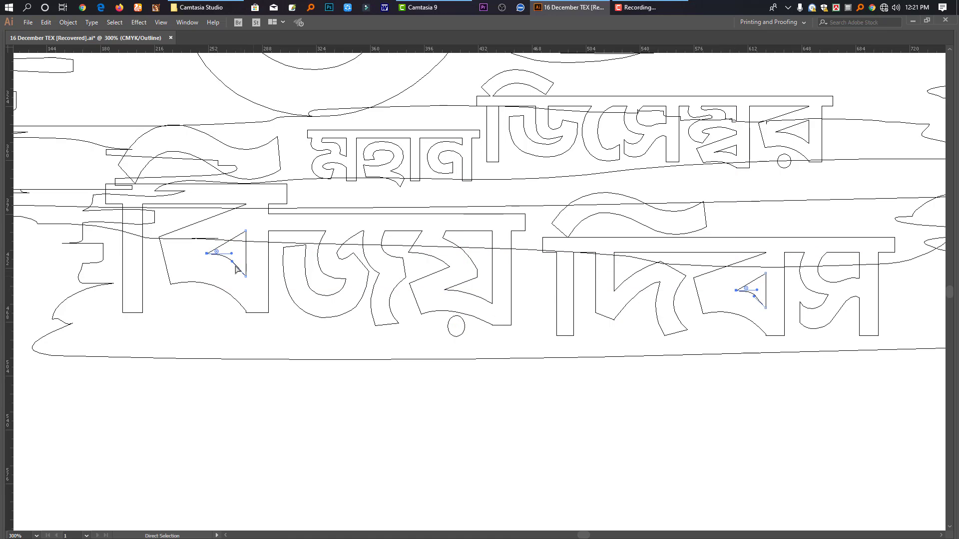
drag(233, 253, 232, 262)
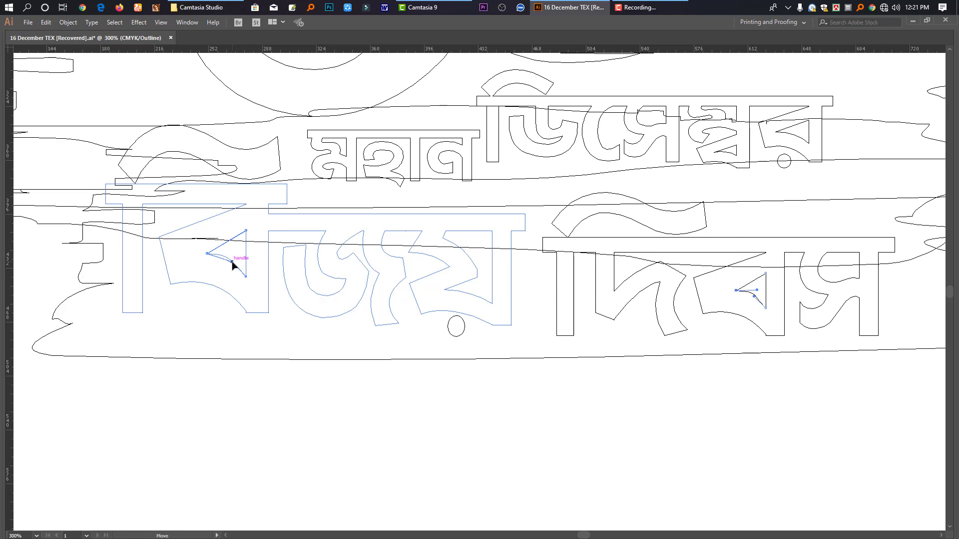
click(757, 292)
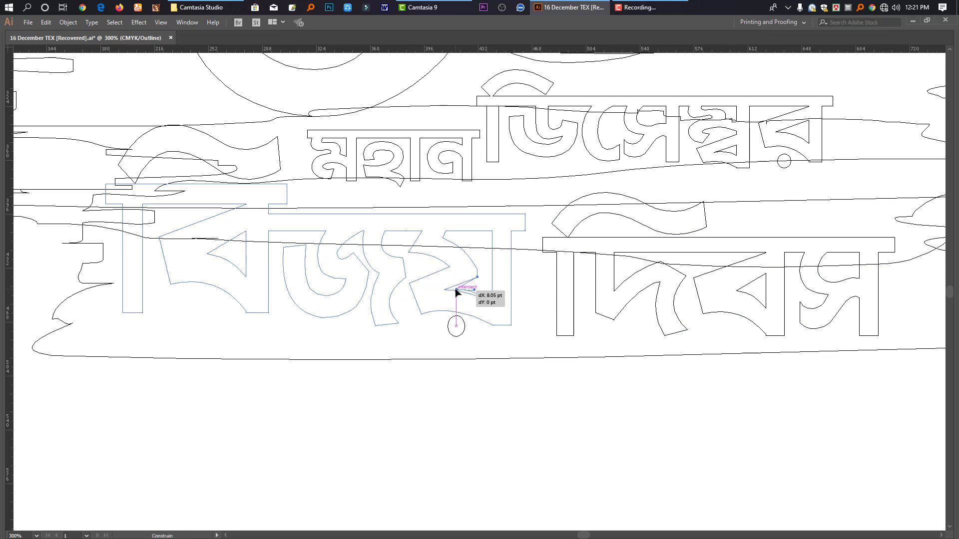
drag(455, 292, 451, 290)
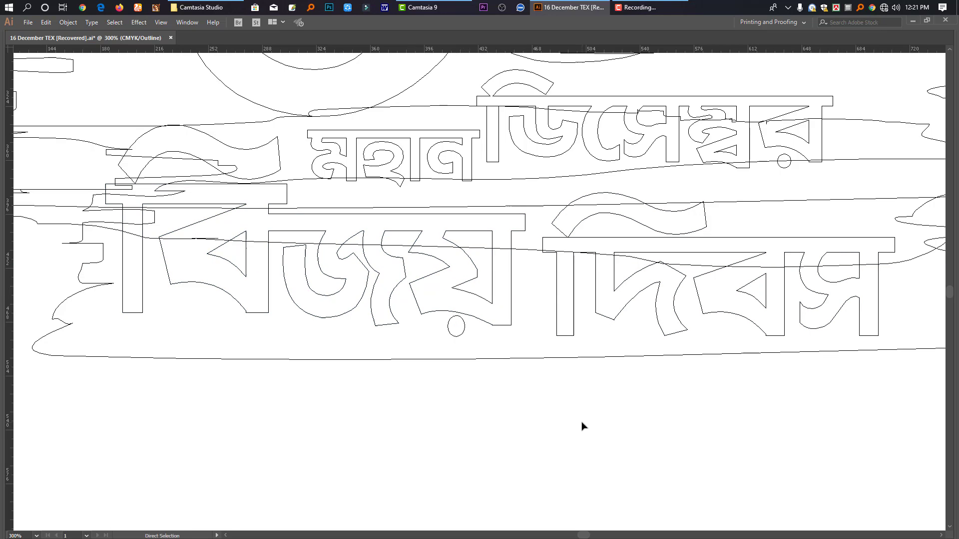
key(ctrl+y)
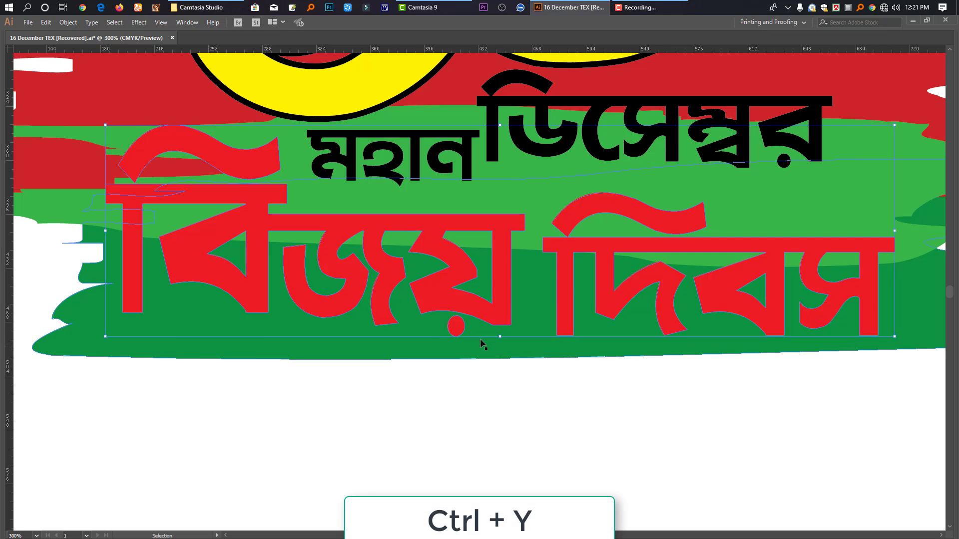
Step: Paste a copy of the red বিজয় দিবস lettering behind it and give the copy a white fill and 9 pt white stroke
key(a)
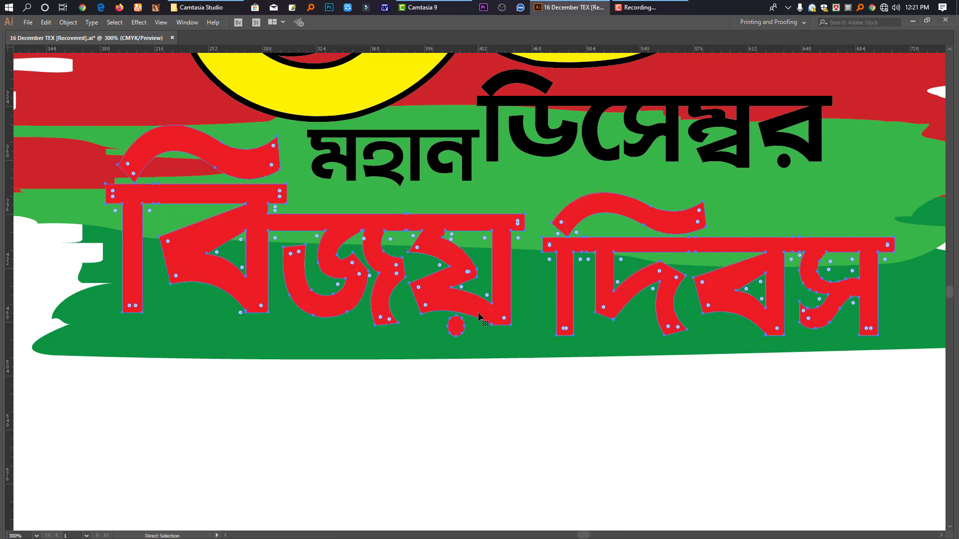
key(v)
key(ctrl+c)
key(ctrl+b)
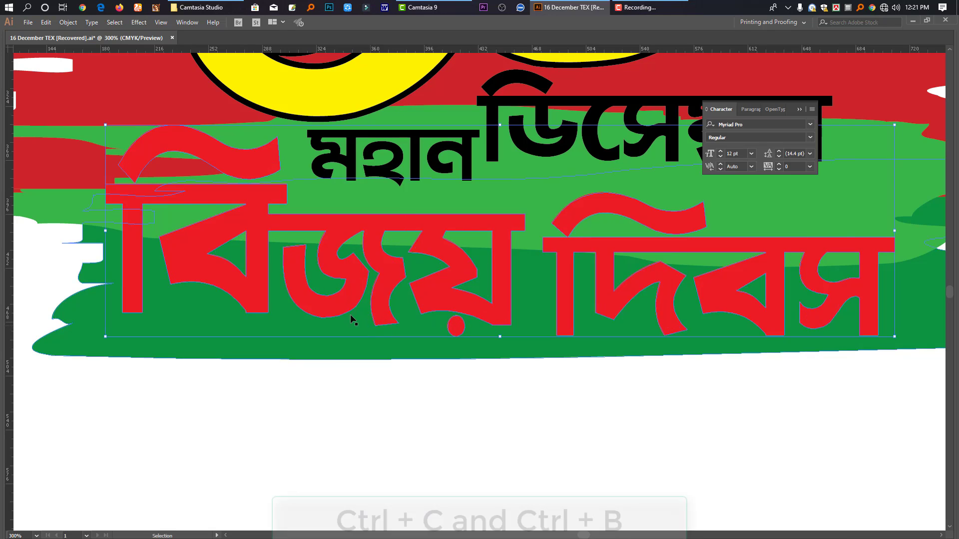
key(Tab)
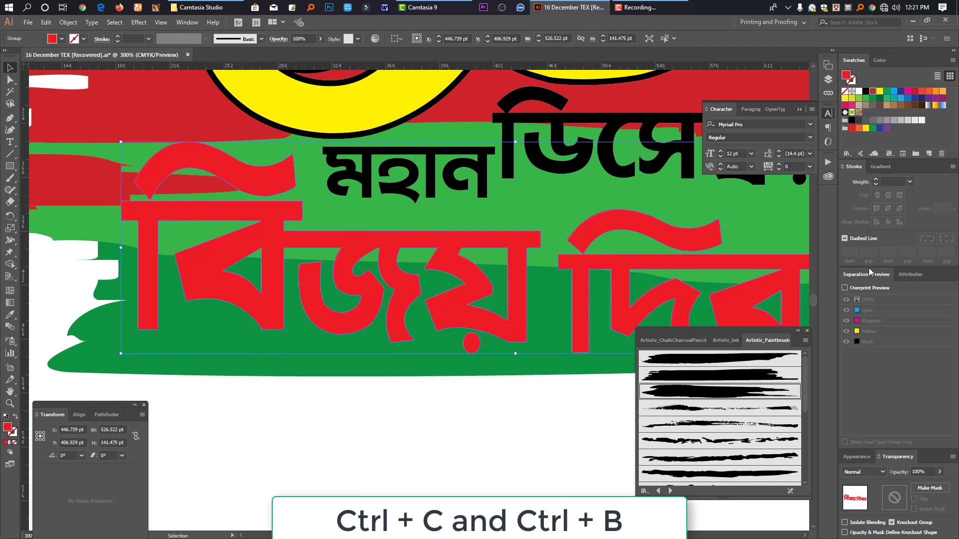
click(858, 91)
key(ctrl+minus)
key(ctrl+shift+a)
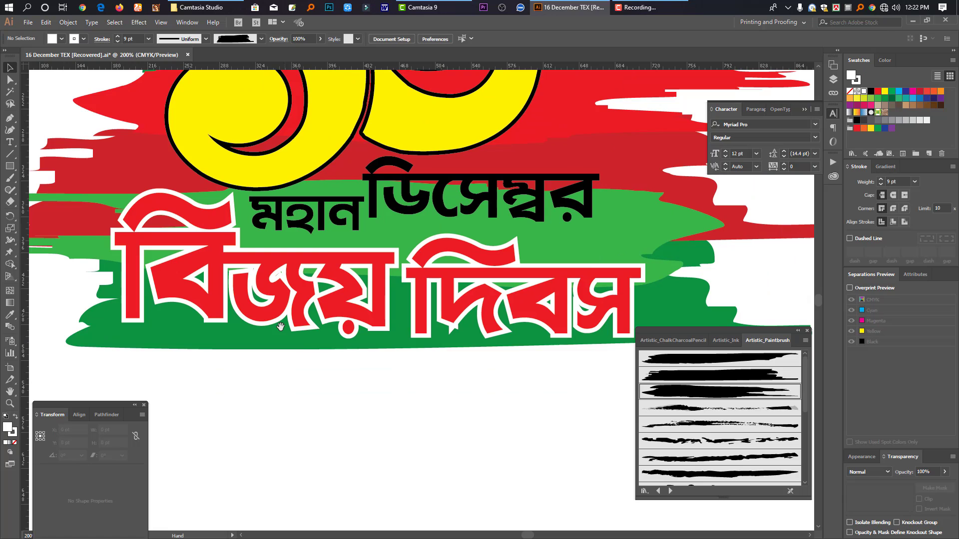
Step: Draw a closed polygon with the Pen tool over the letters of বিজয়, covering the green gaps inside the word
key(a)
click(202, 280)
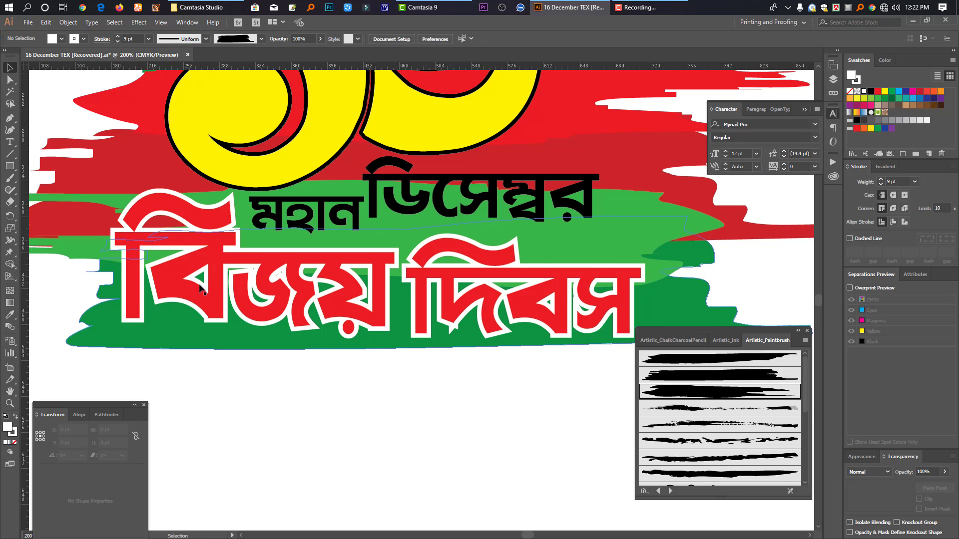
click(202, 299)
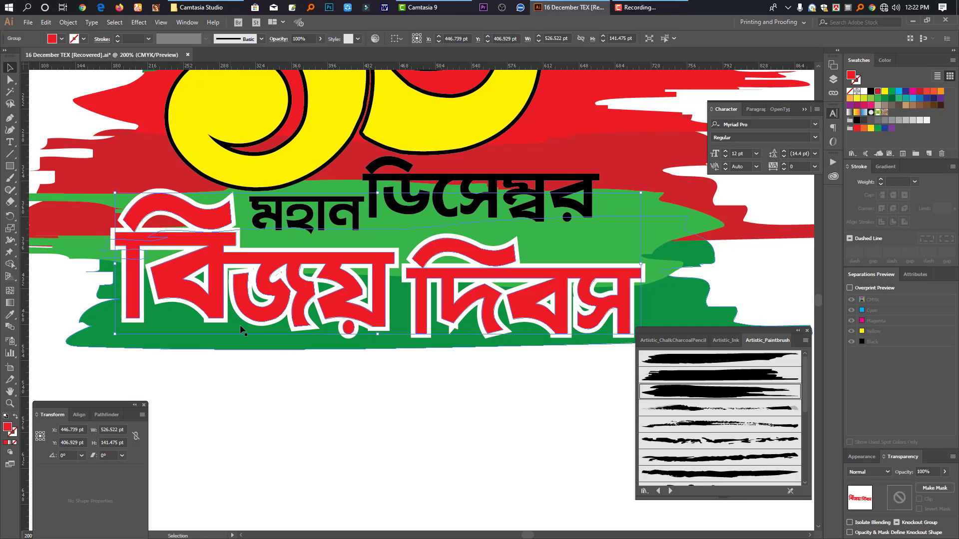
click(293, 409)
click(162, 280)
click(219, 301)
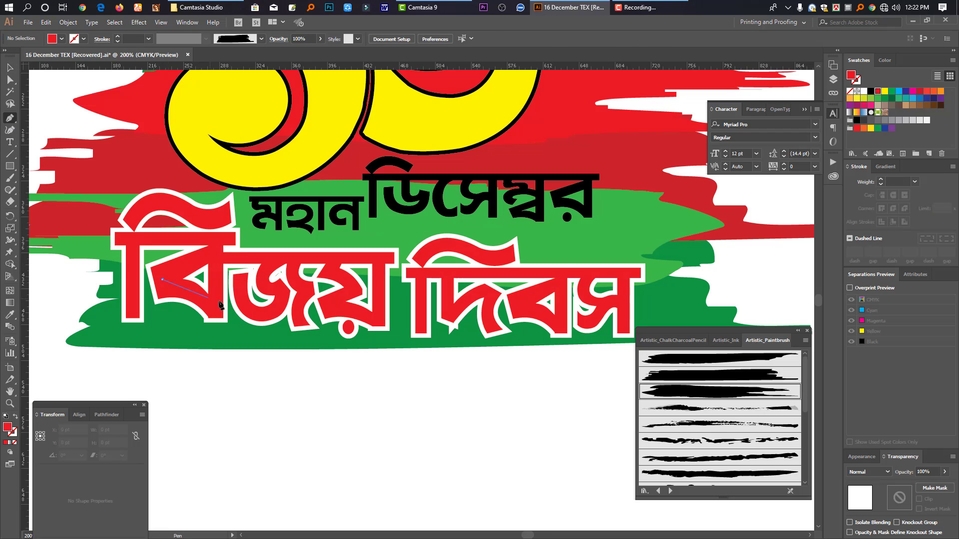
click(232, 286)
click(262, 315)
click(306, 289)
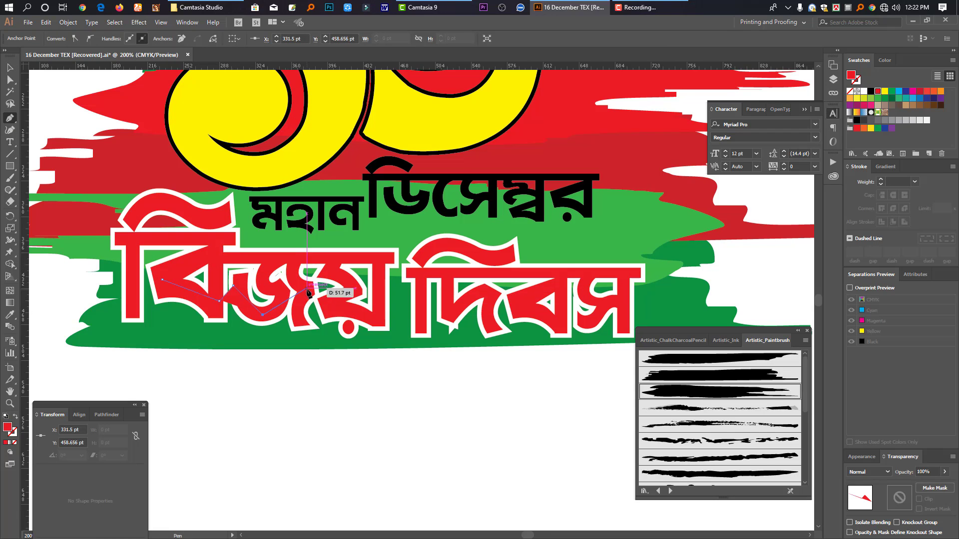
click(319, 306)
click(369, 321)
click(379, 314)
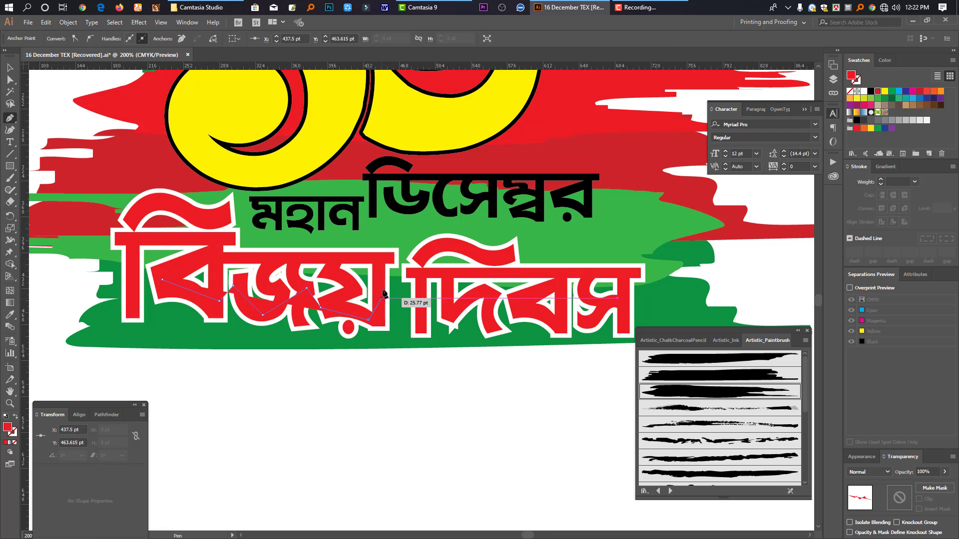
click(380, 258)
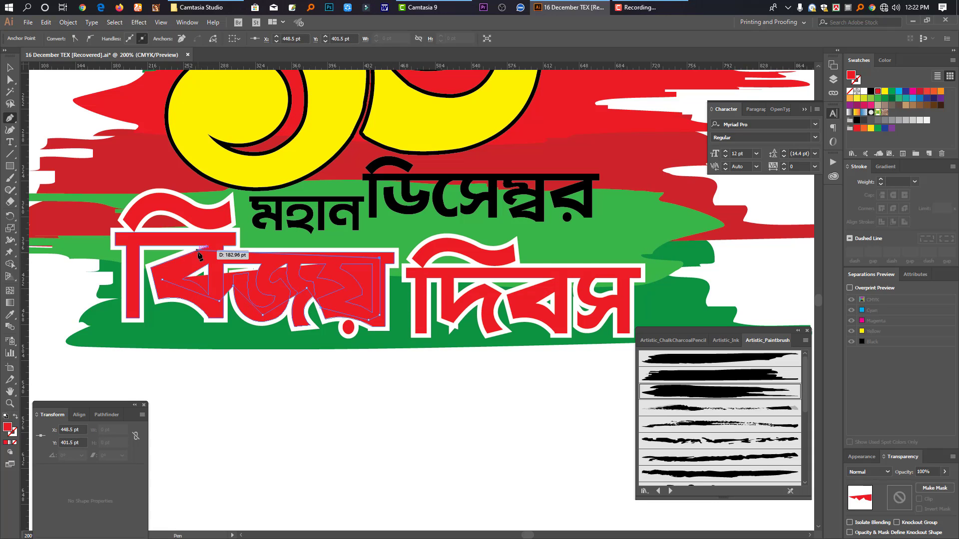
click(206, 257)
click(219, 245)
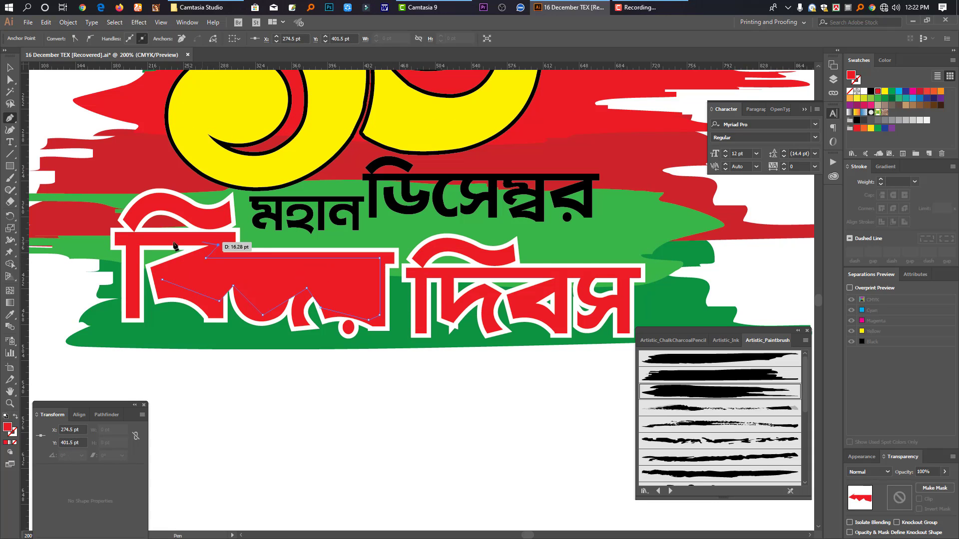
click(138, 242)
click(139, 318)
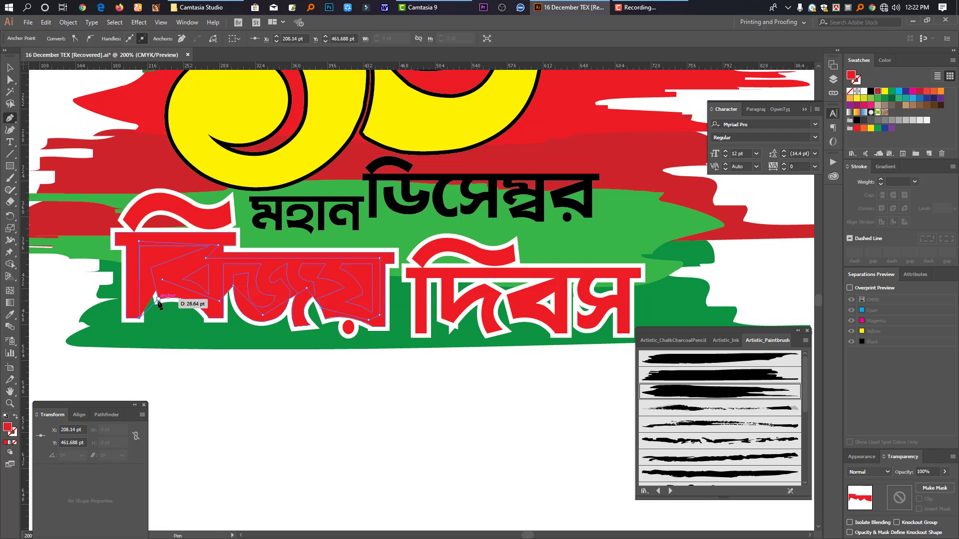
Step: Fill the polygon over বিজয় with white and bring the red বিজয় দিবস lettering in front of it
click(11, 69)
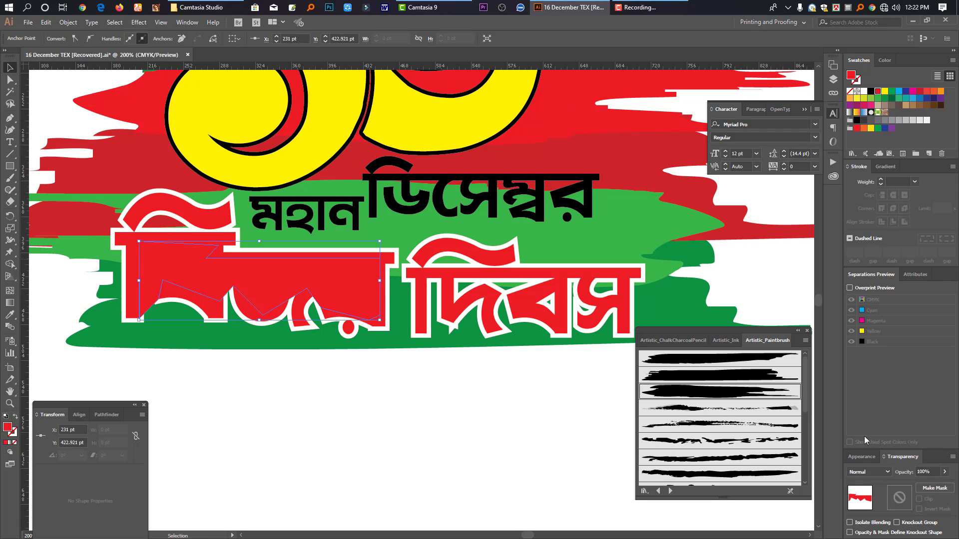
key(ctrl+[)
click(133, 242)
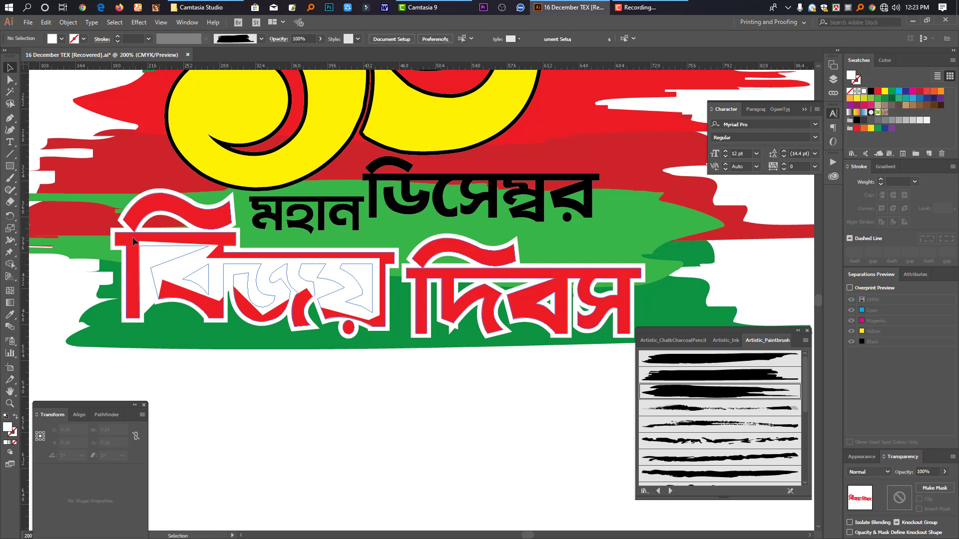
key(ctrl+shift+bracketright)
click(342, 486)
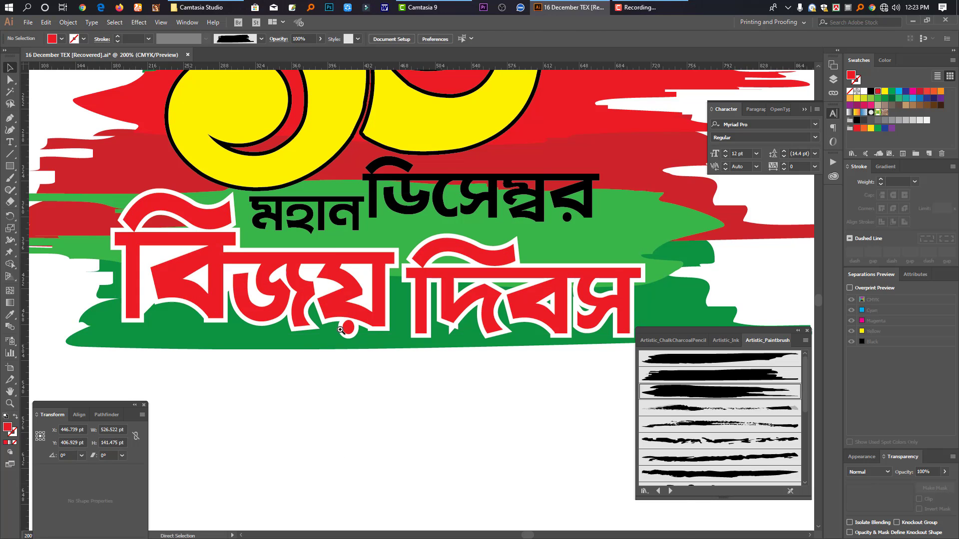
Step: Examine the edge of the white backing below the letter ব of বিজয় up close
key(ctrl+minus)
drag(323, 350, 376, 333)
alt+click(372, 302)
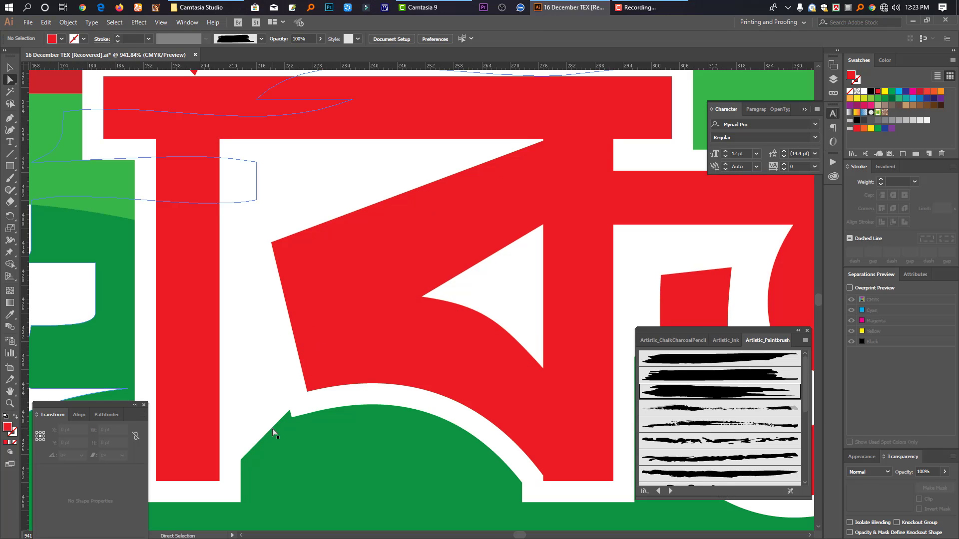
key(ctrl+minus)
key(ctrl+minus)
key(ctrl+minus)
key(ctrl+minus)
key(ctrl+minus)
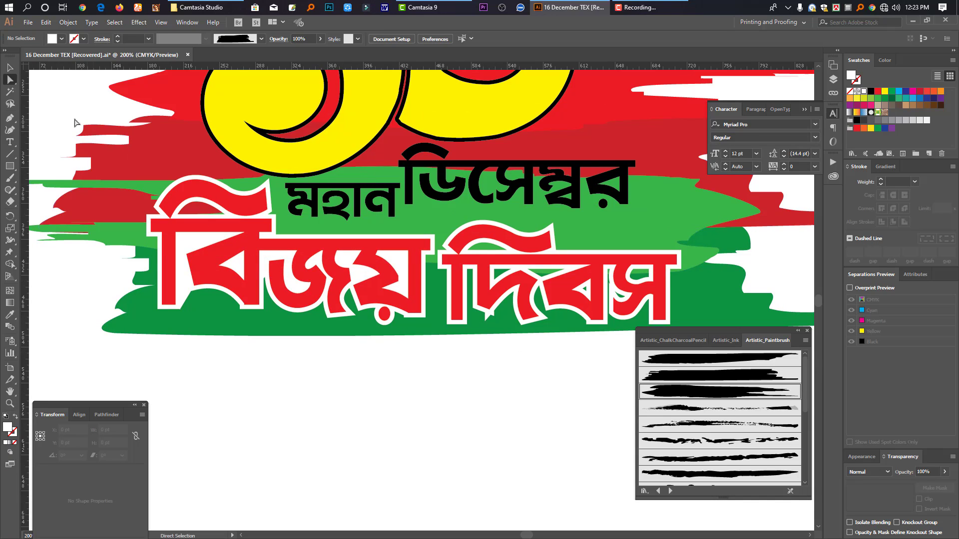
Step: Draw a closed white polygon with the Pen tool over the letters of দিবস, covering the green gaps inside the word
click(7, 120)
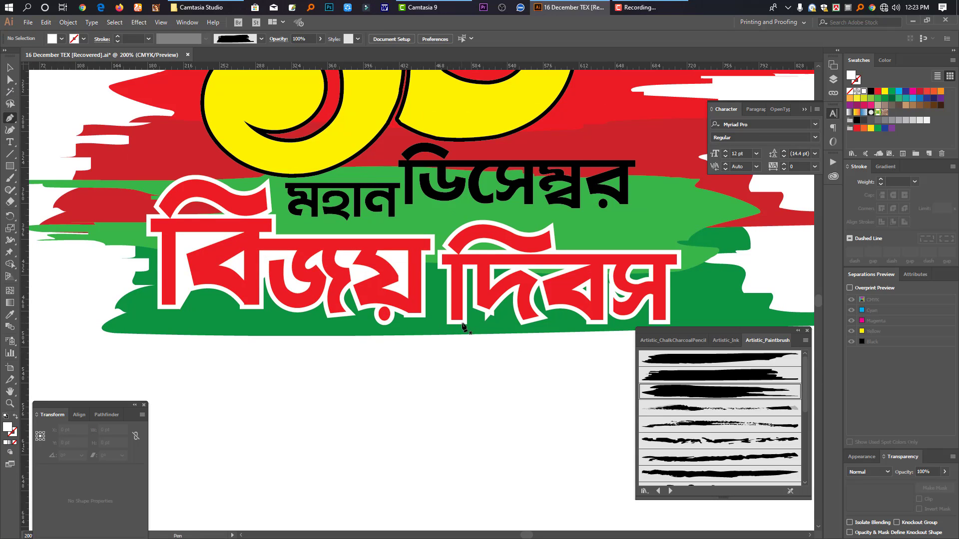
click(485, 319)
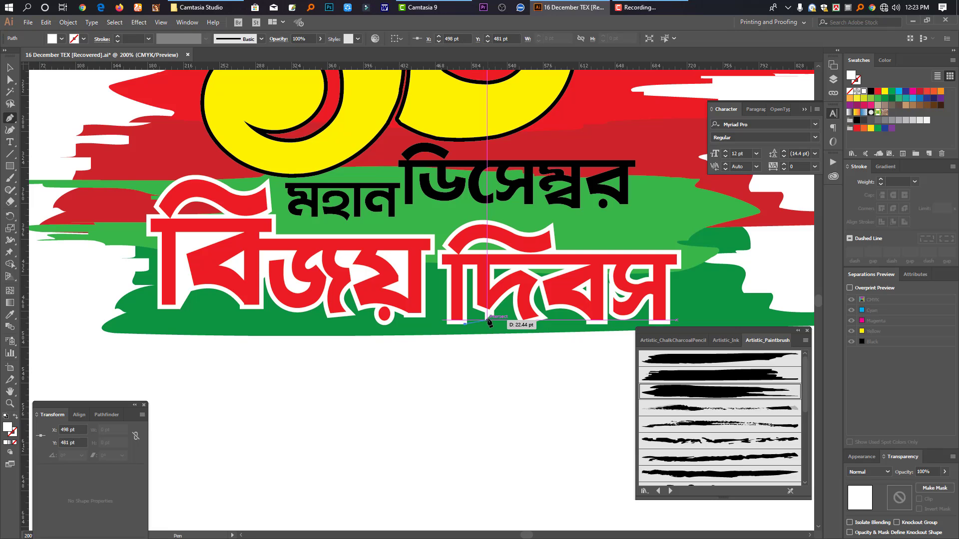
drag(512, 285, 538, 282)
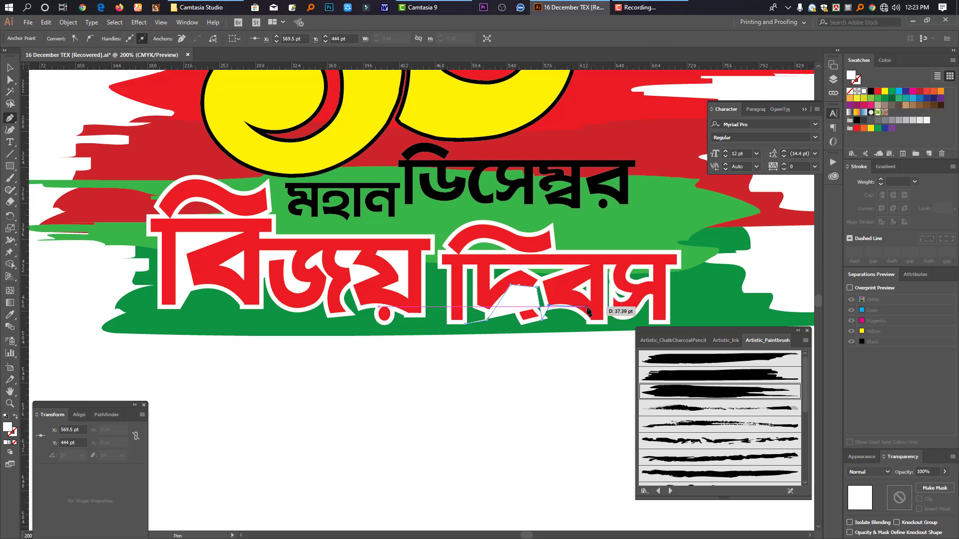
drag(653, 291, 664, 319)
click(662, 260)
click(519, 257)
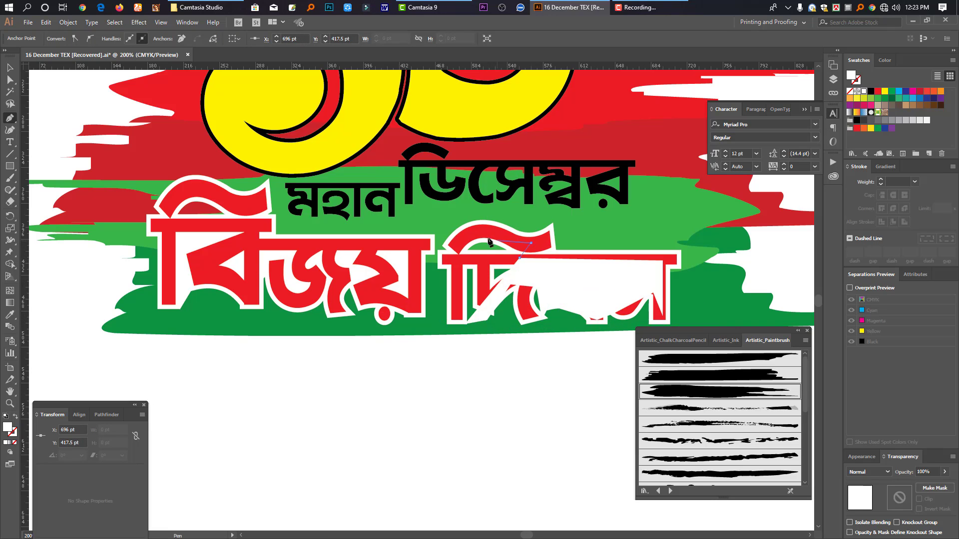
click(480, 236)
click(457, 253)
click(461, 323)
key(v)
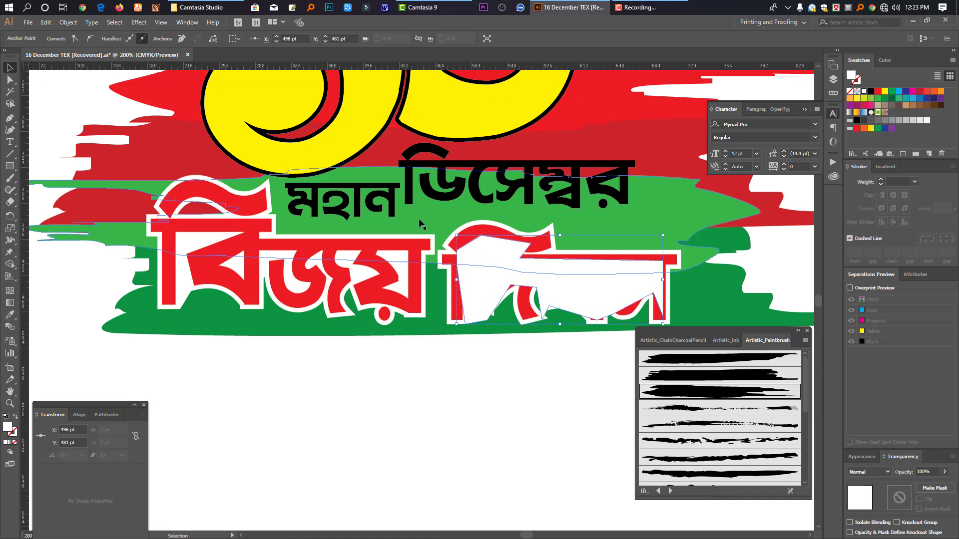
Step: Arrange the white polygon over দিবস behind the red lettering so that it only fills the gaps
key(ctrl+shift+[)
click(469, 238)
key(ctrl+0)
click(467, 447)
scroll(430, 364, up, 3)
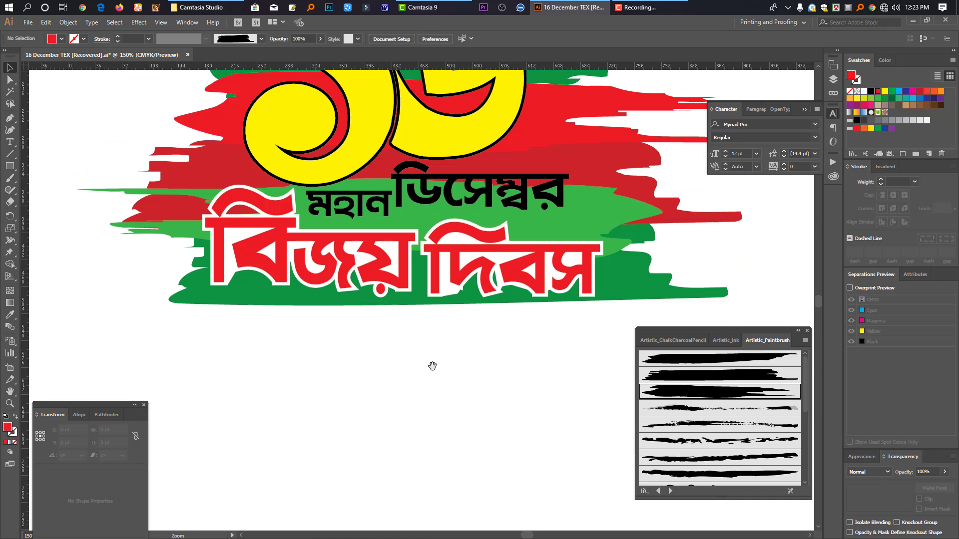
drag(431, 364, 455, 445)
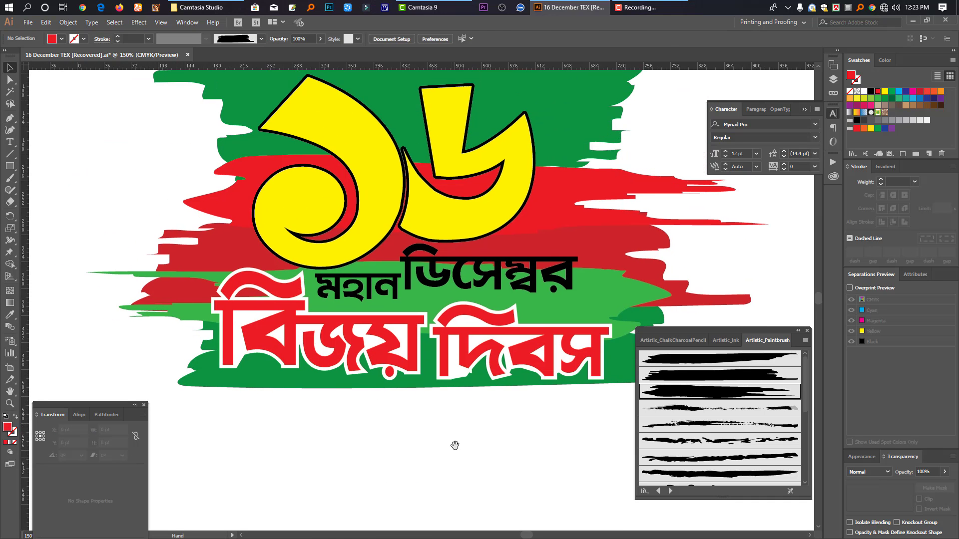
Step: Enlarge the word ডিসেম্বর, shift it slightly away from মহান, and fill both words with white
click(531, 284)
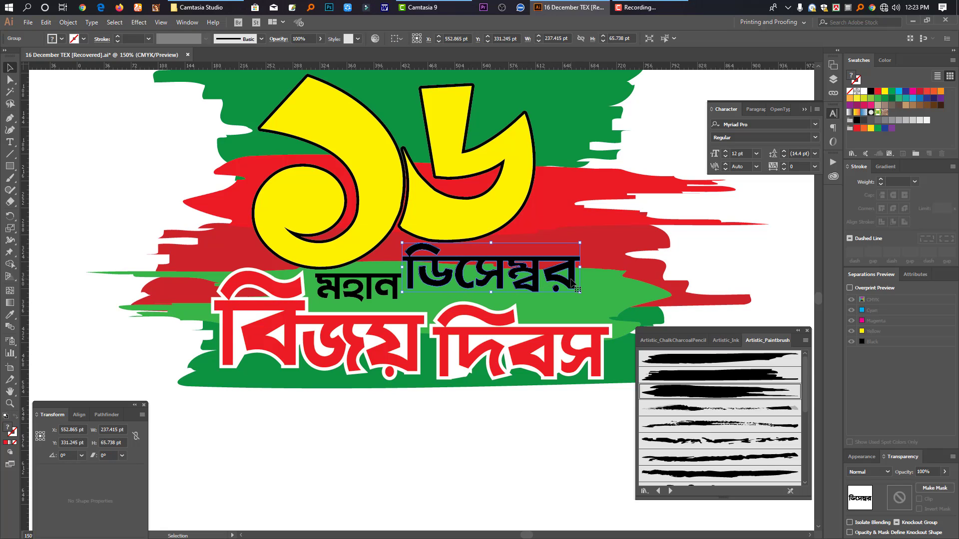
drag(490, 292, 495, 299)
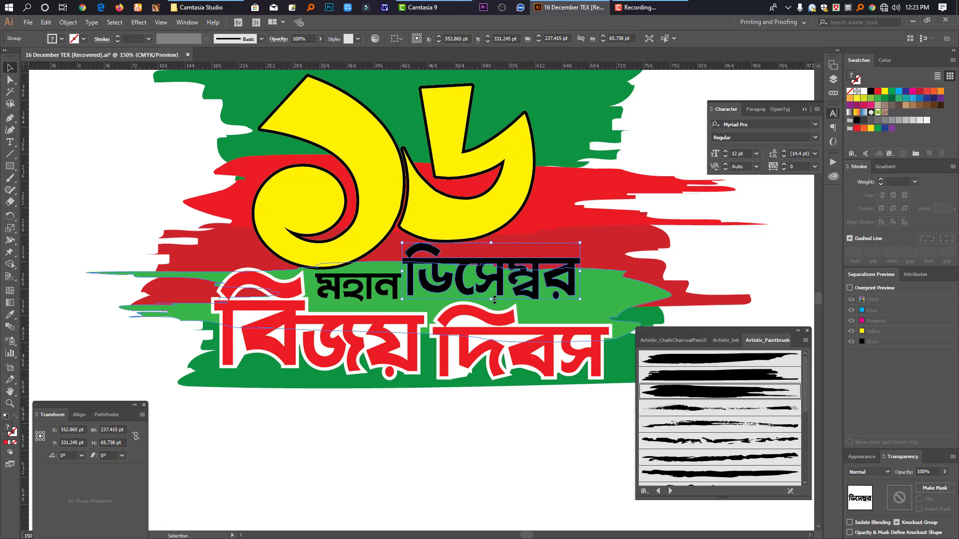
drag(580, 271, 597, 271)
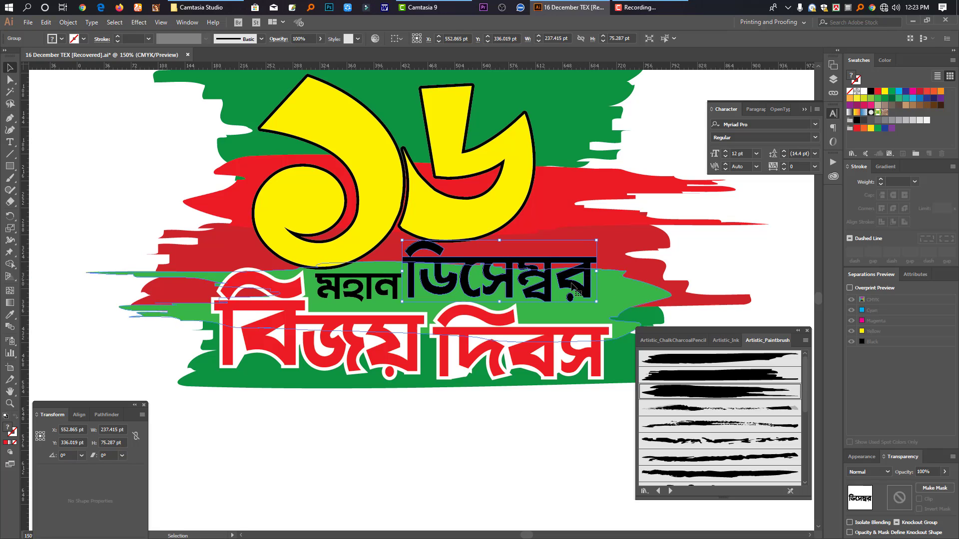
key(Right)
key(Right)
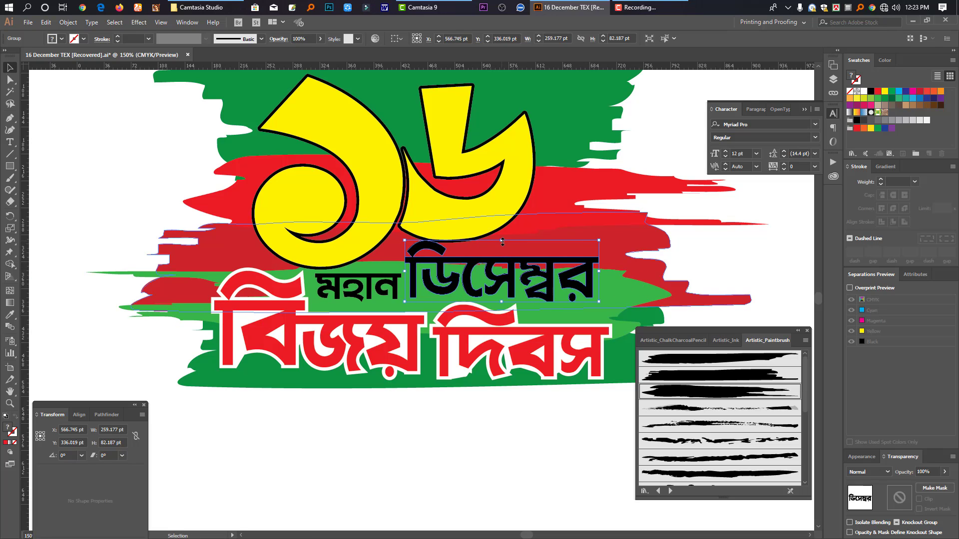
drag(502, 242, 503, 248)
drag(487, 288, 477, 289)
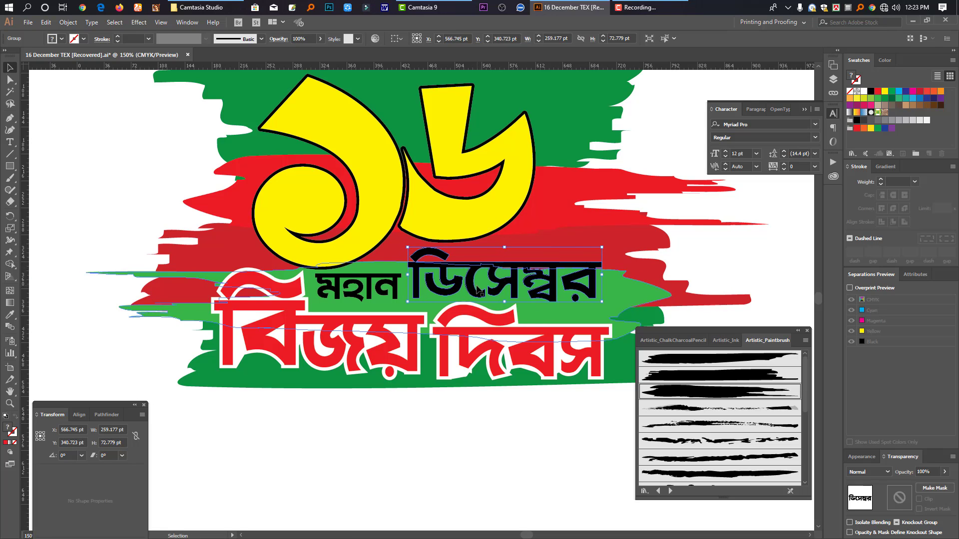
drag(602, 247, 612, 244)
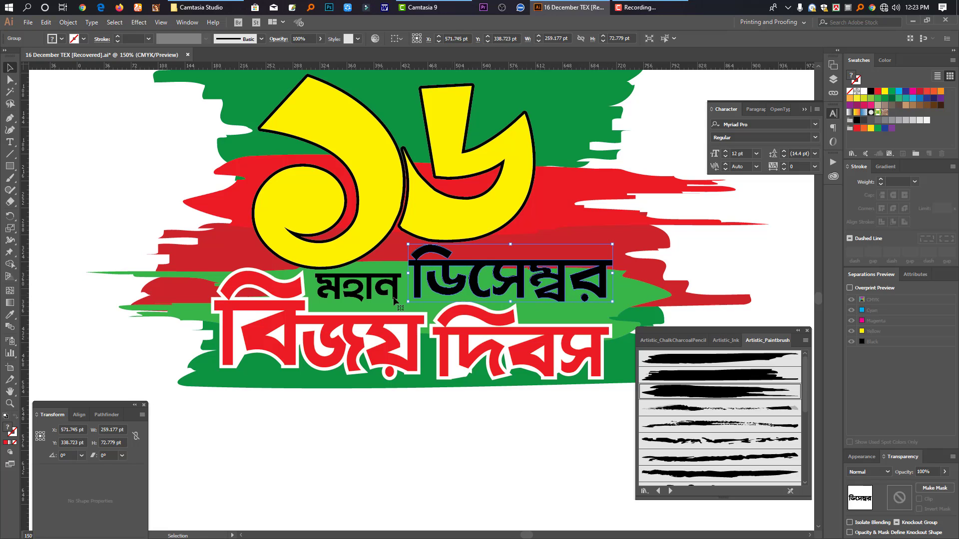
click(86, 150)
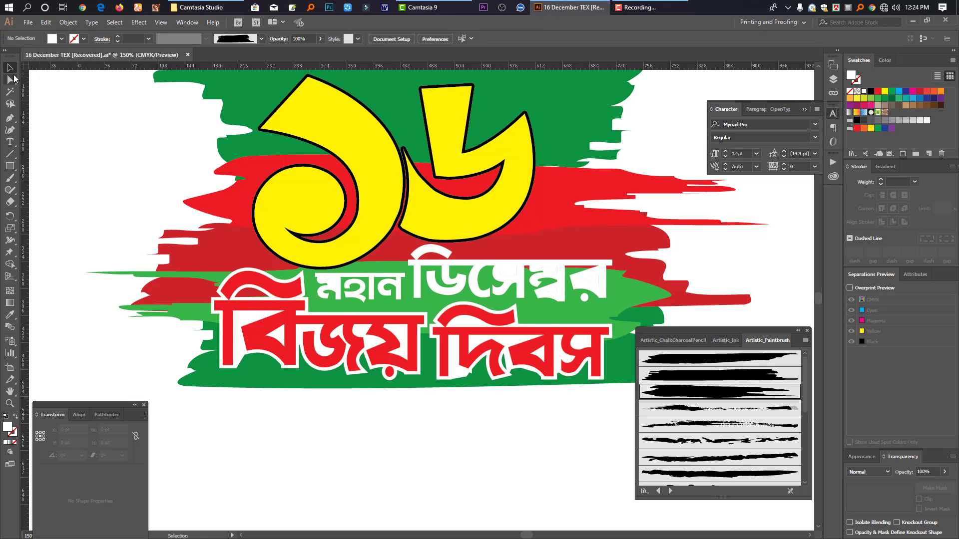
Step: Delete the leftover white counter shape inside the letter ম of মহান
click(9, 80)
click(341, 285)
scroll(338, 286, up, 5)
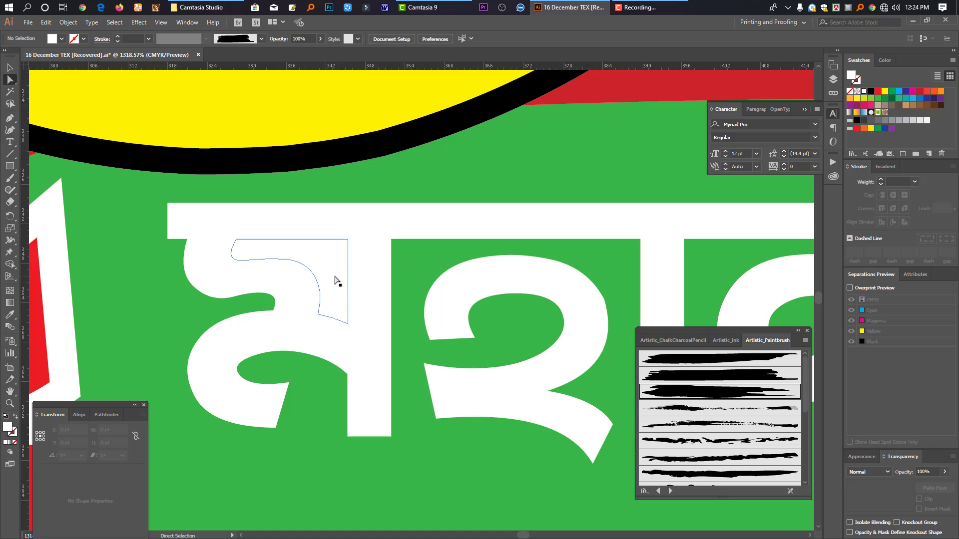
key(Delete)
scroll(467, 306, down, 3)
scroll(492, 295, down, 4)
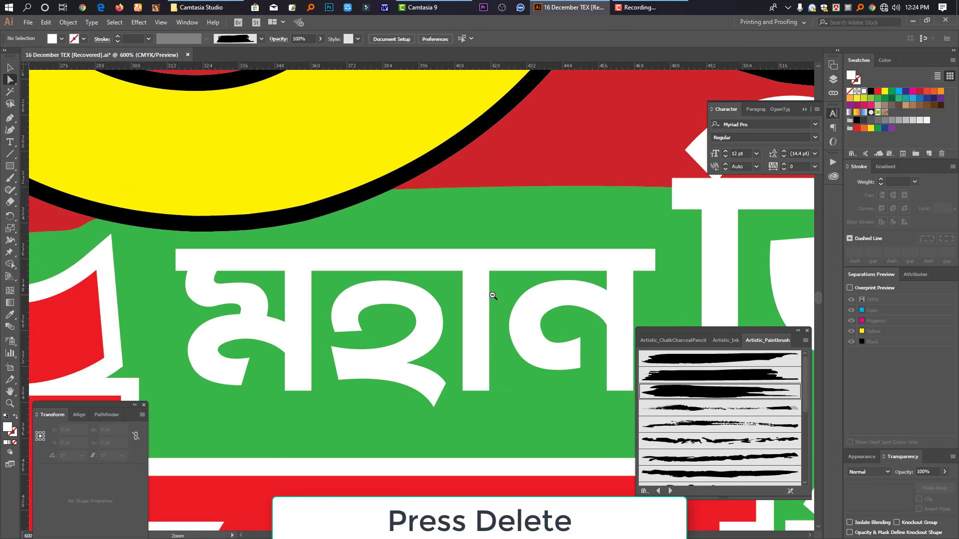
Step: Delete the leftover white counter shapes inside the letters সে, ম্ব and র of ডিসেম্বর
scroll(533, 321, right, 5)
drag(600, 257, 738, 272)
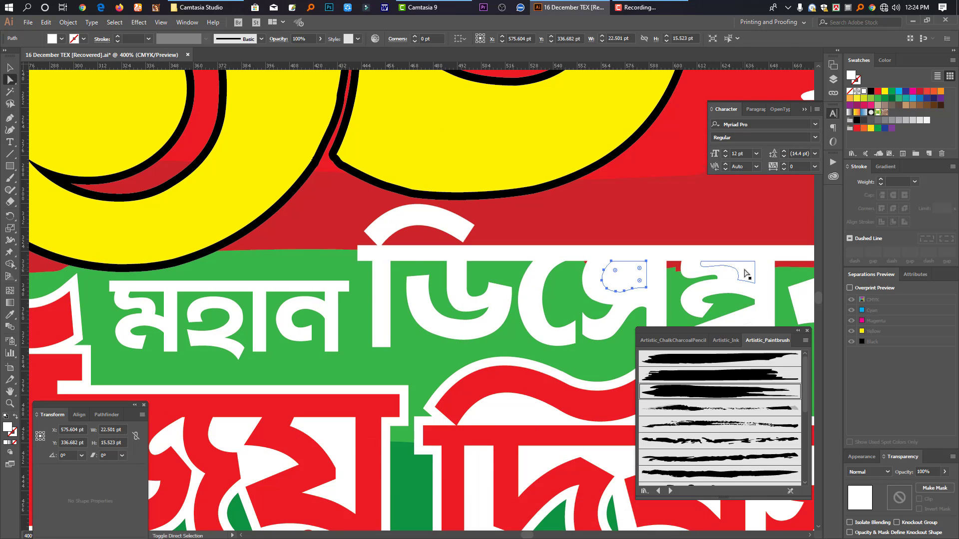
key(Delete)
scroll(614, 301, down, 2)
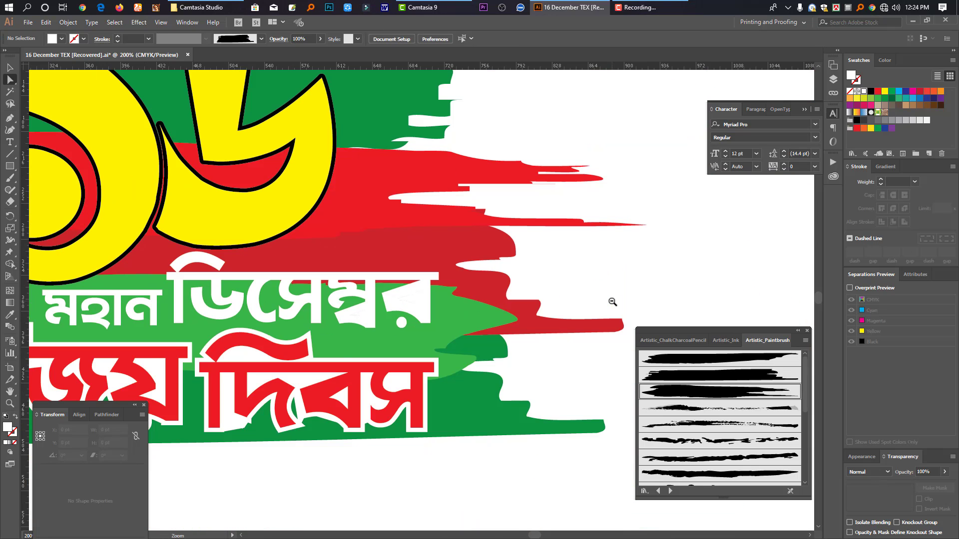
Step: Paste a copy of the white মহান ডিসেম্বর lettering behind it and give the copy a black fill and thick black stroke
ctrl+click(239, 302)
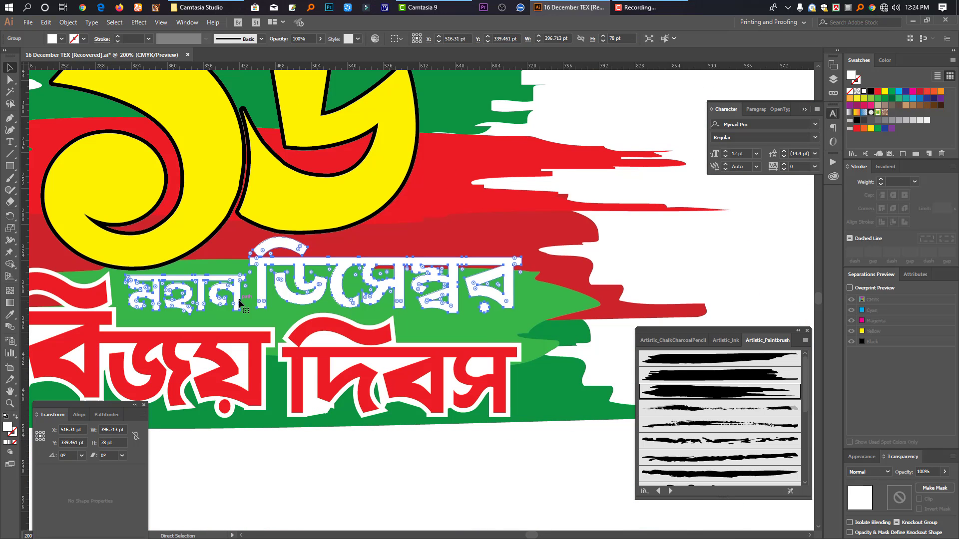
key(ctrl+c)
key(ctrl+b)
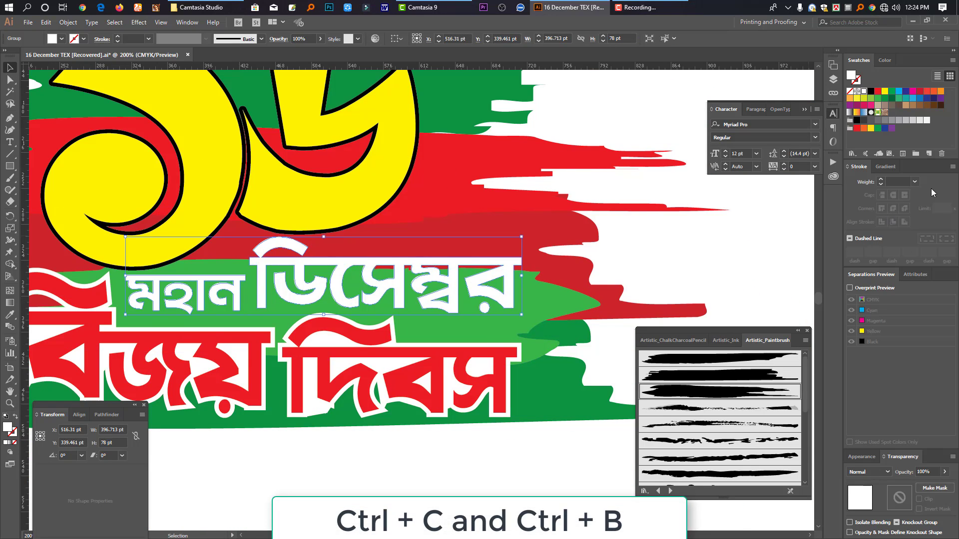
click(871, 92)
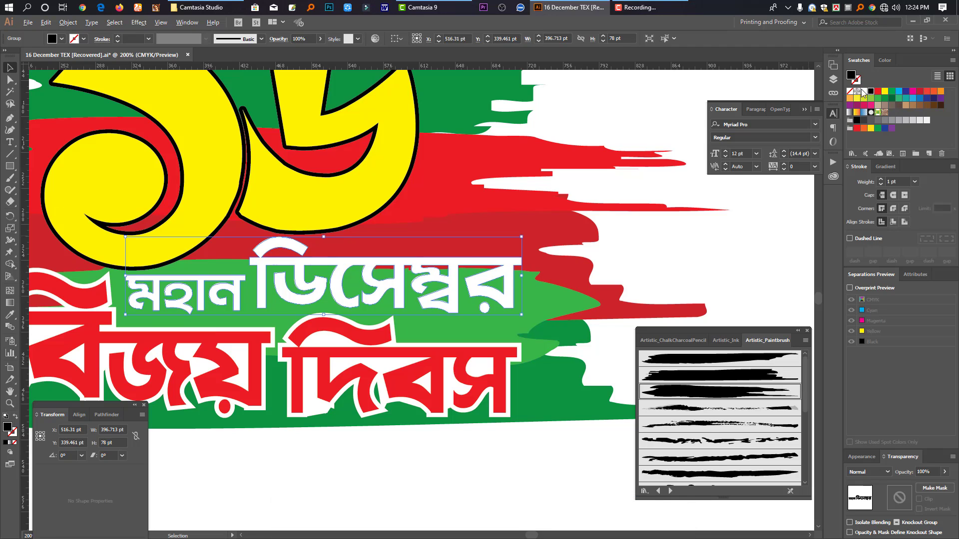
click(880, 178)
click(500, 461)
Step: Hide the panels and review the whole typography design on the canvas
key(Tab)
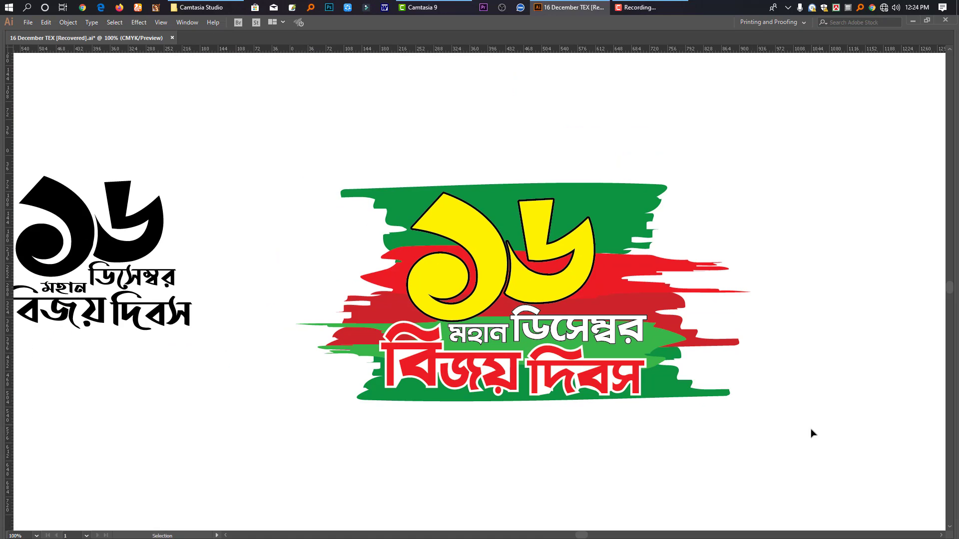
drag(813, 433, 322, 118)
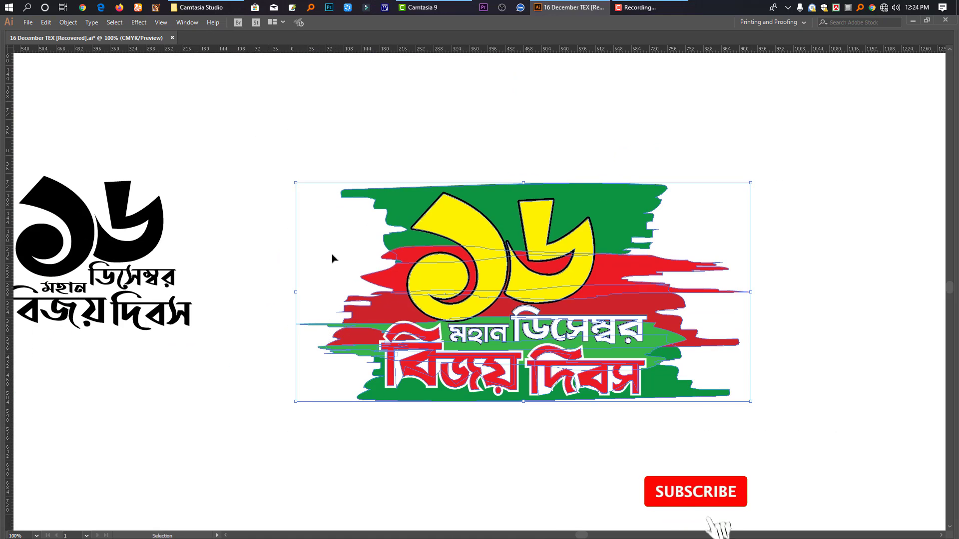
click(634, 442)
key(ctrl+minus)
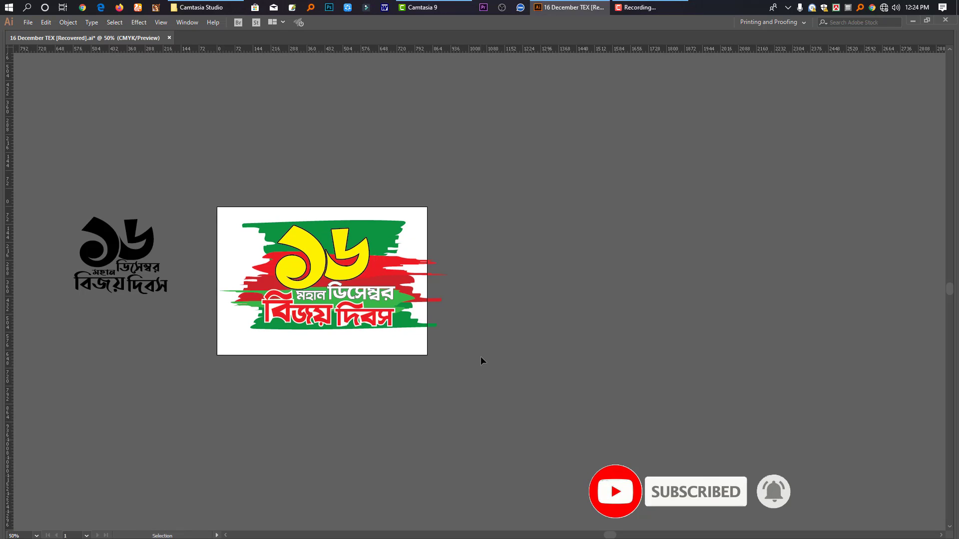
Step: Copy the finished typography into the 16 December kaksree.ai banner and place it enlarged above the greeting text
drag(481, 356, 244, 183)
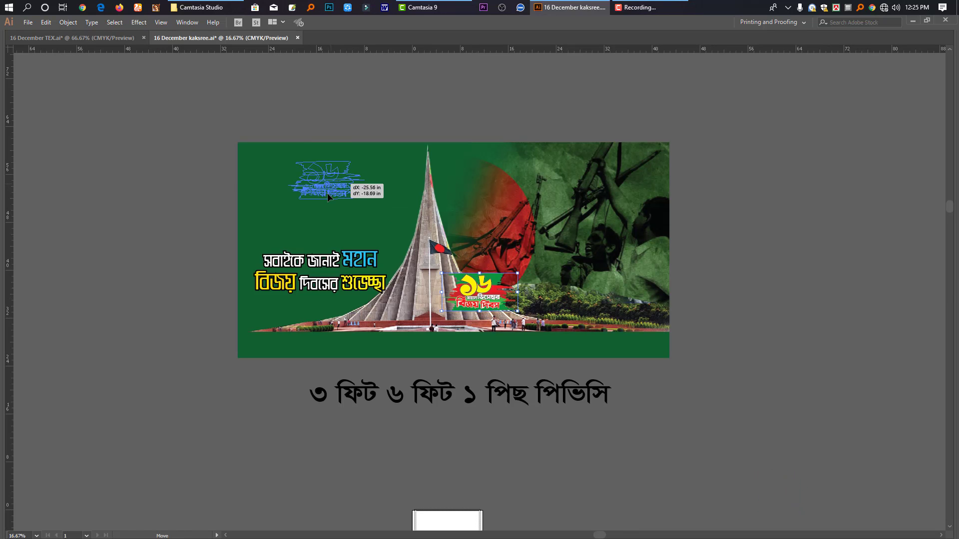
drag(327, 192, 412, 198)
click(364, 104)
scroll(363, 103, up, 1)
drag(466, 292, 431, 367)
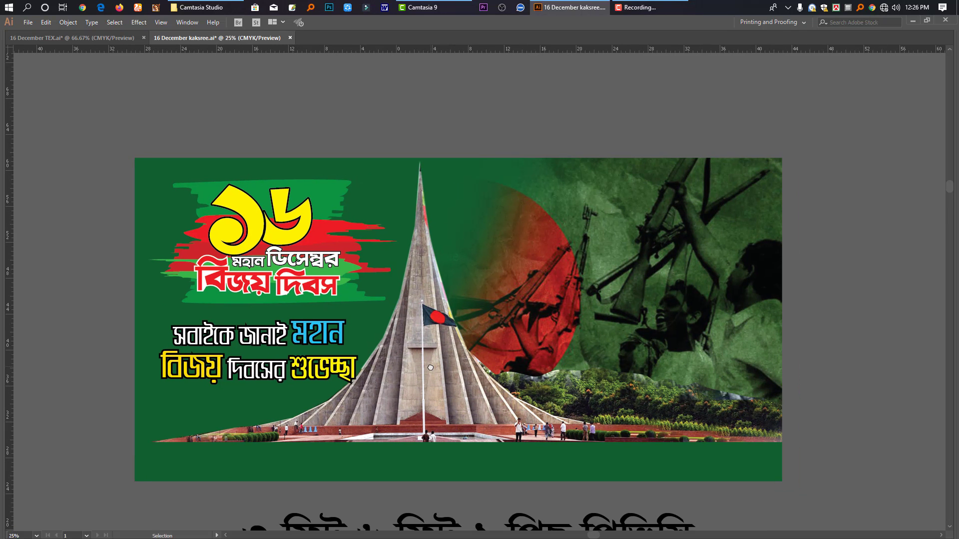
drag(422, 417, 423, 352)
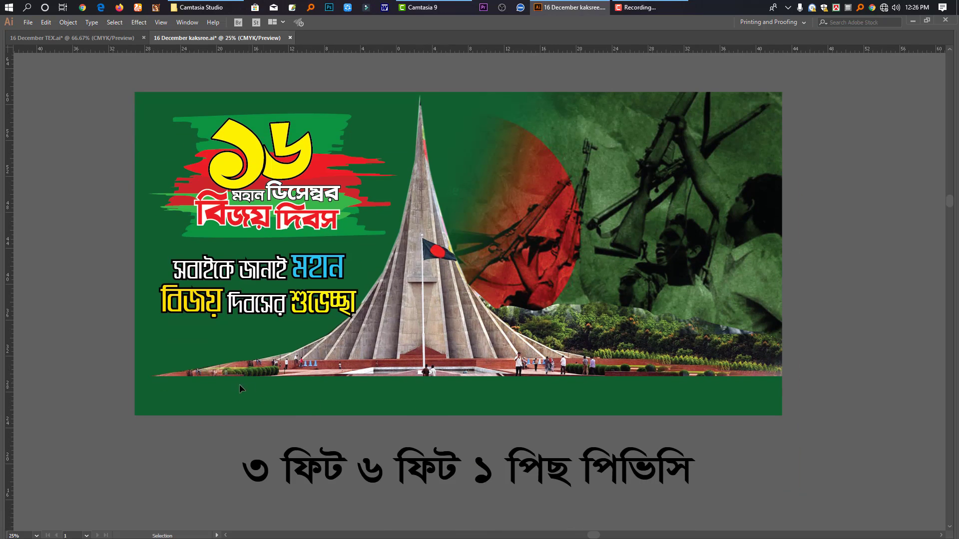